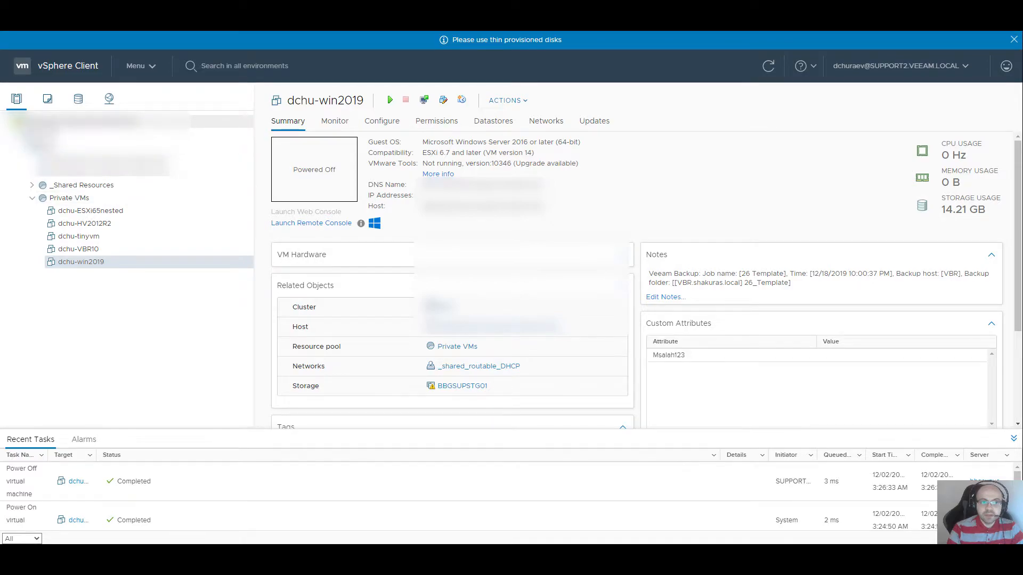
Start the New Virtual Machine wizard on the Private VMs resource pool with the option to create a new virtual machine.
right_click(49, 122)
left_click(86, 366)
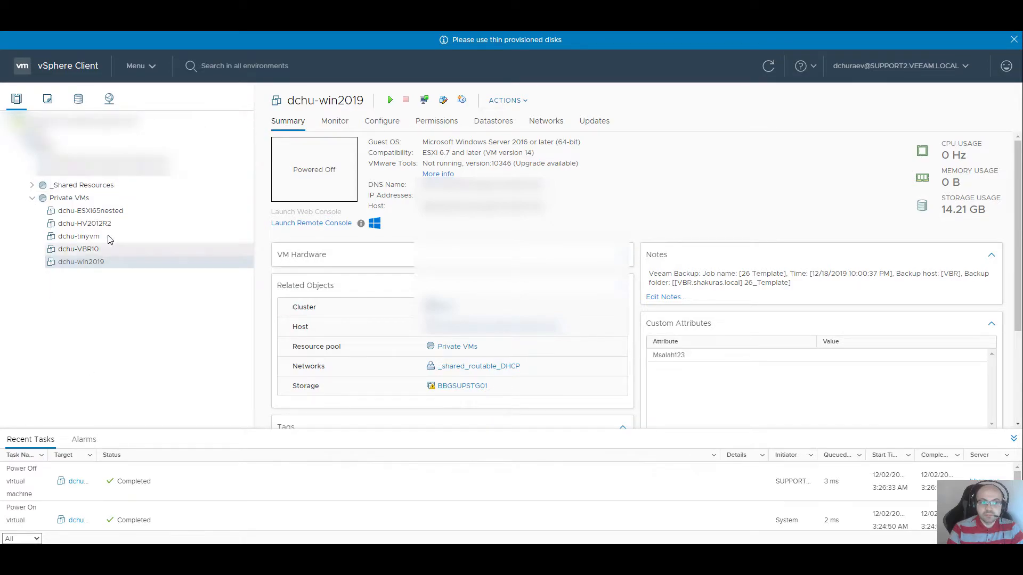
right_click(66, 199)
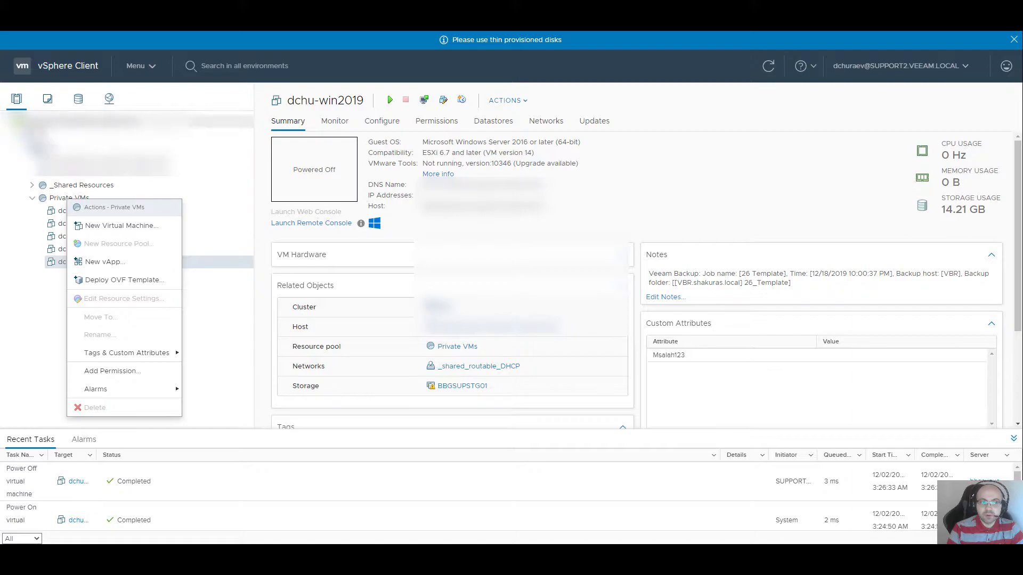
left_click(121, 226)
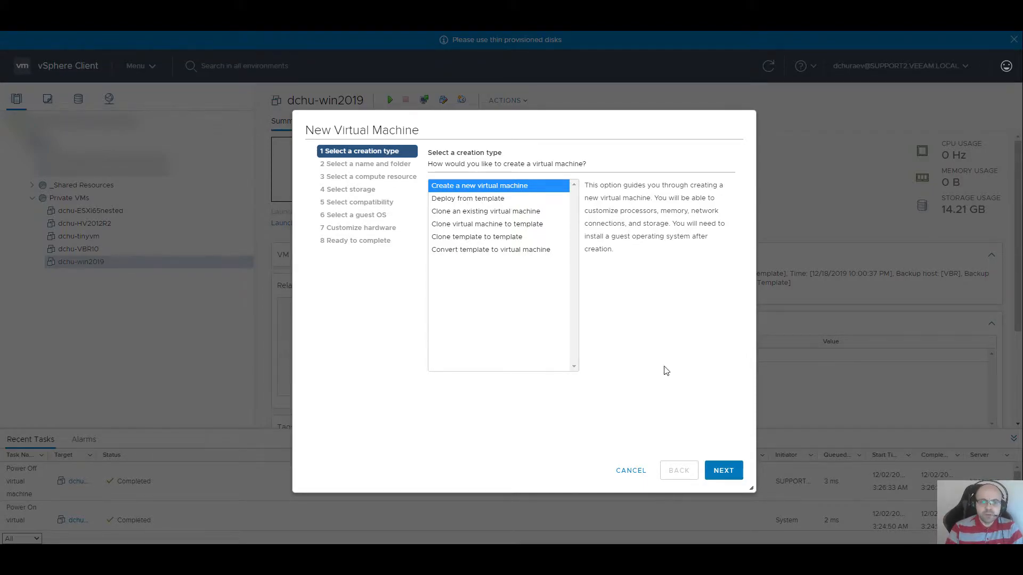
left_click(724, 480)
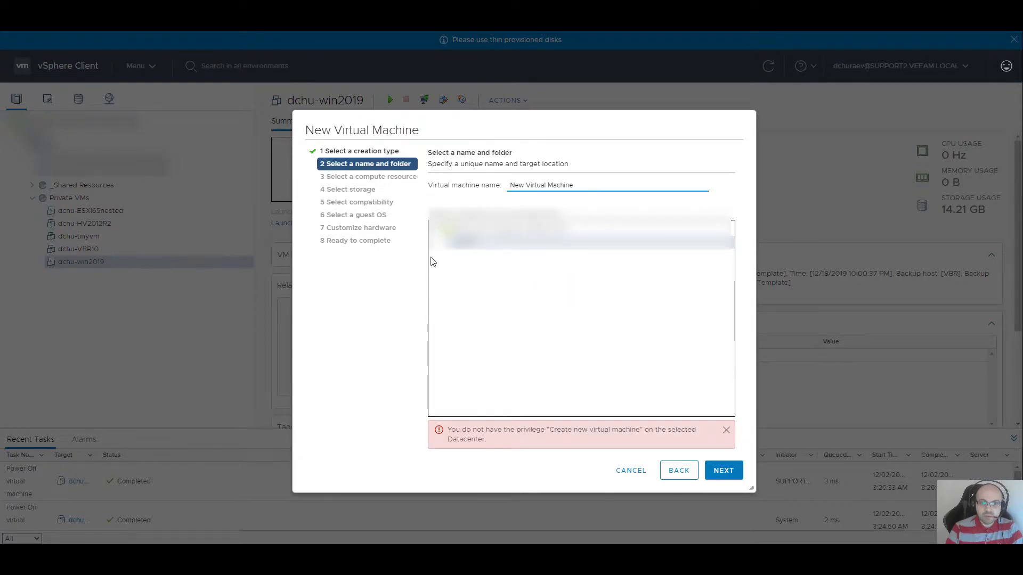
Name the virtual machine dchu-HV2019.
triple_click(585, 188)
type("dc")
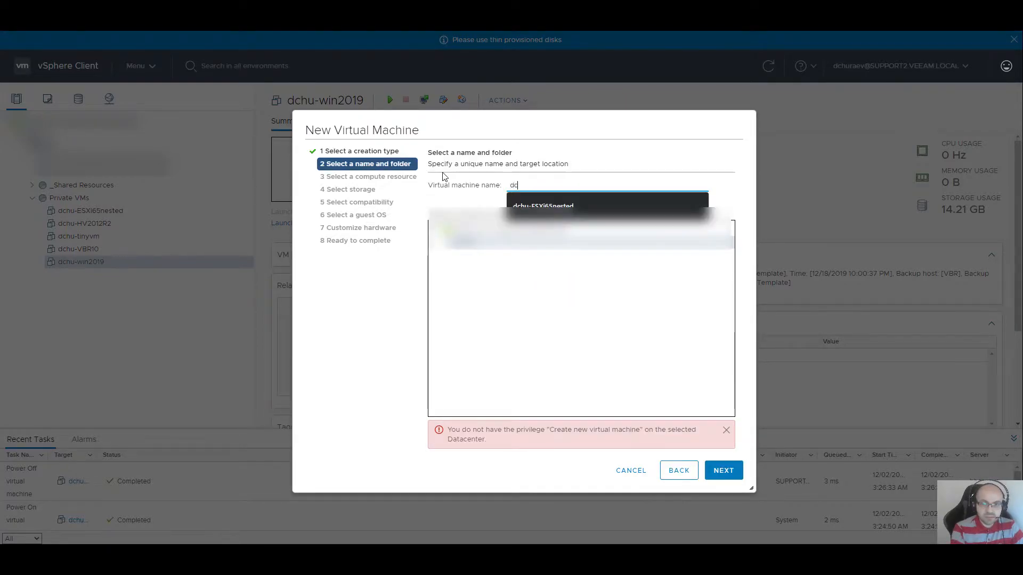
type("hu-")
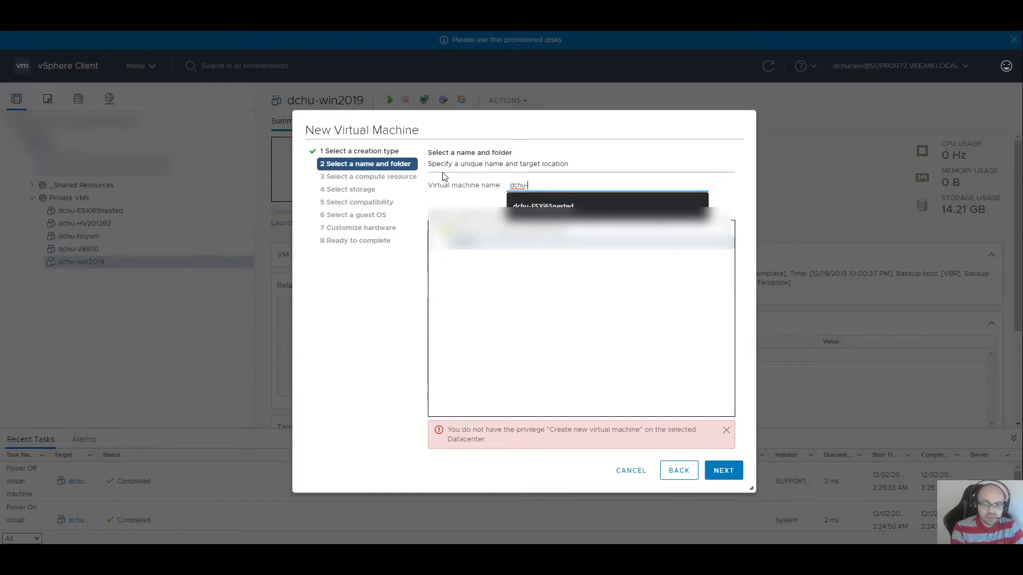
type("HV2019")
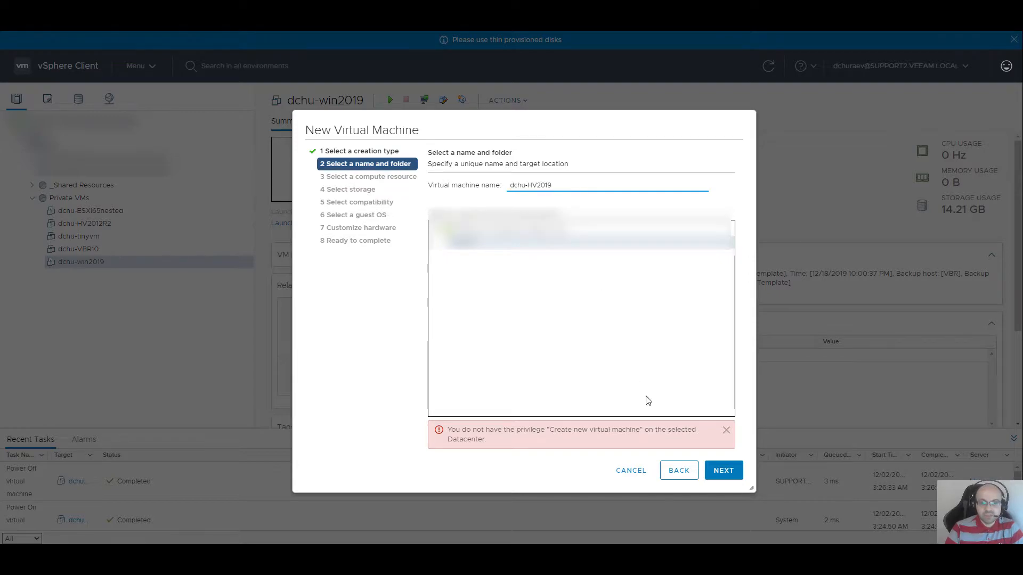
left_click(726, 476)
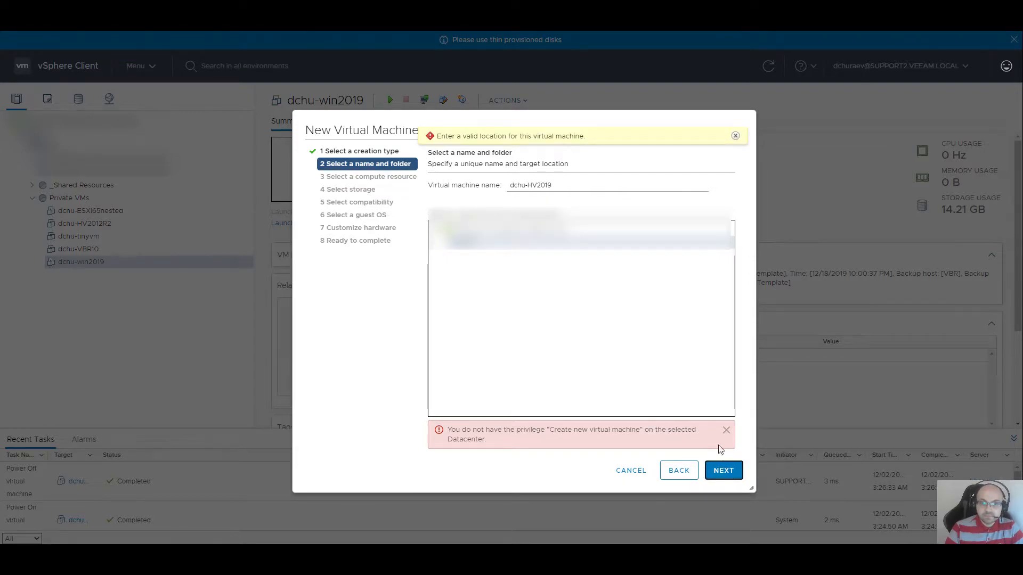
Choose the personal user folder inside Private VMs as the virtual machine's location.
left_click(453, 270)
left_click(452, 269)
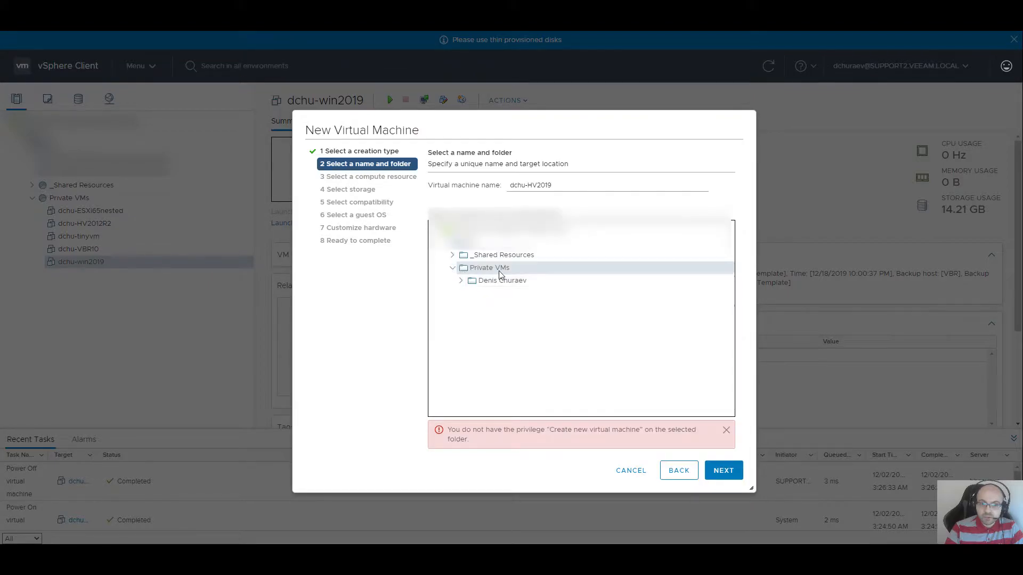
left_click(490, 282)
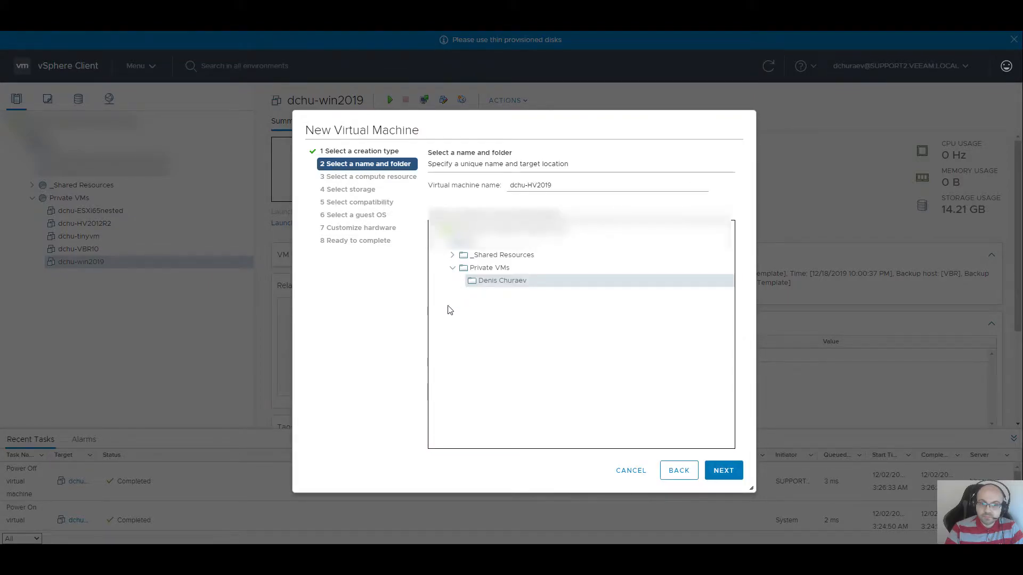
left_click(723, 470)
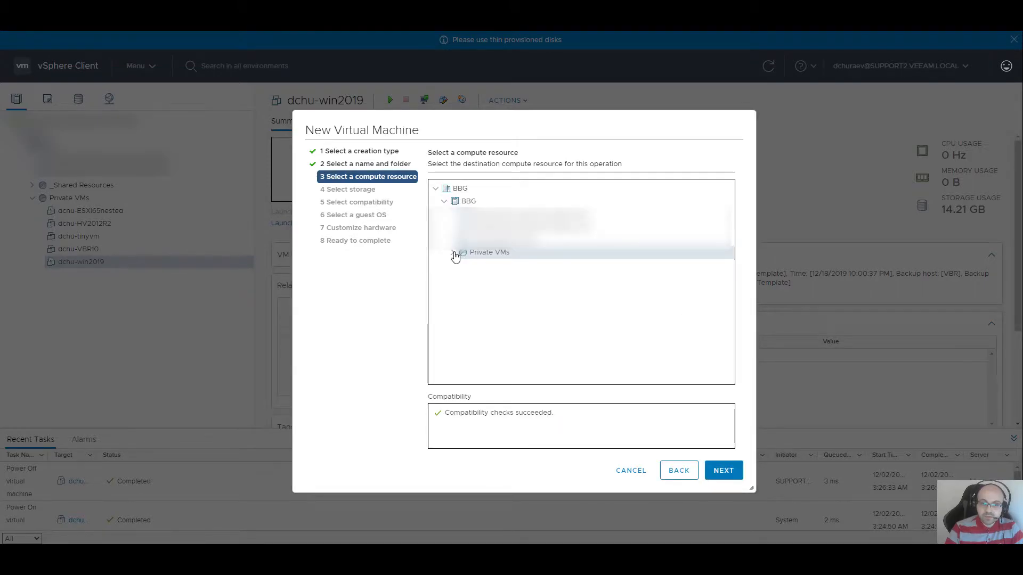
Place the virtual machine in the Private VMs compute resource on BBGSUPSTG01 storage, with ESXi 6.7 and later compatibility.
left_click(728, 471)
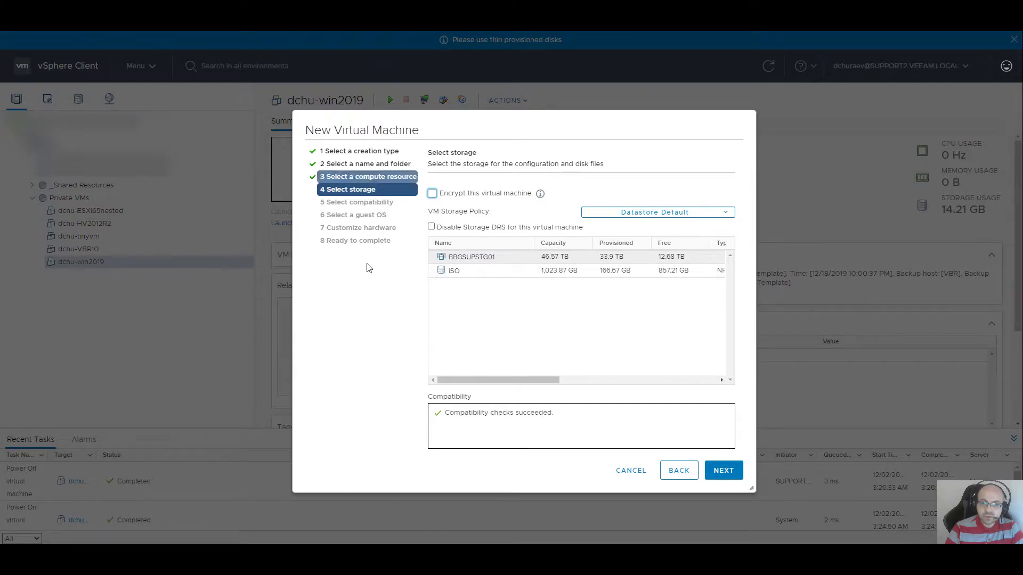
left_click(579, 258)
left_click(714, 474)
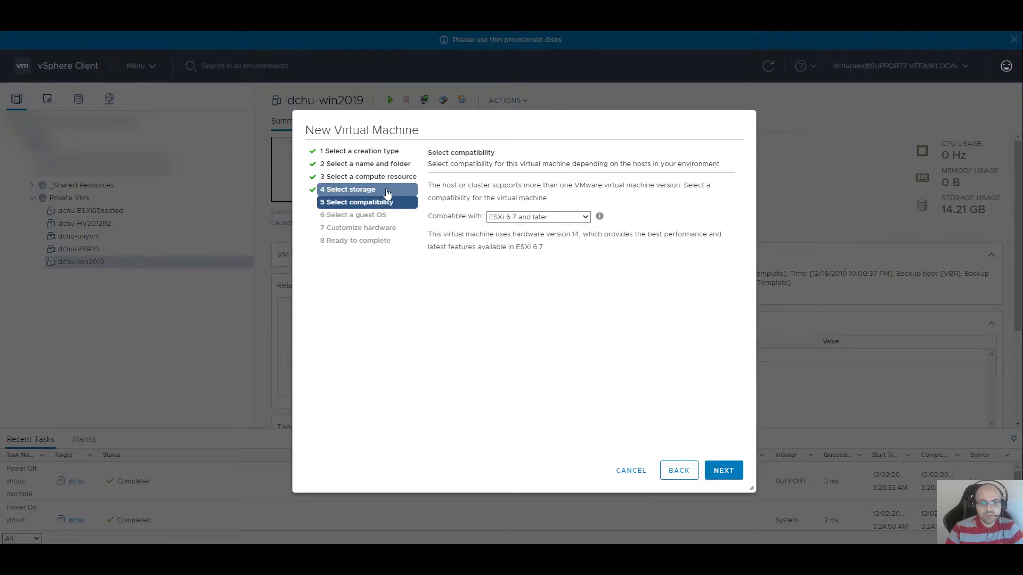
left_click(724, 471)
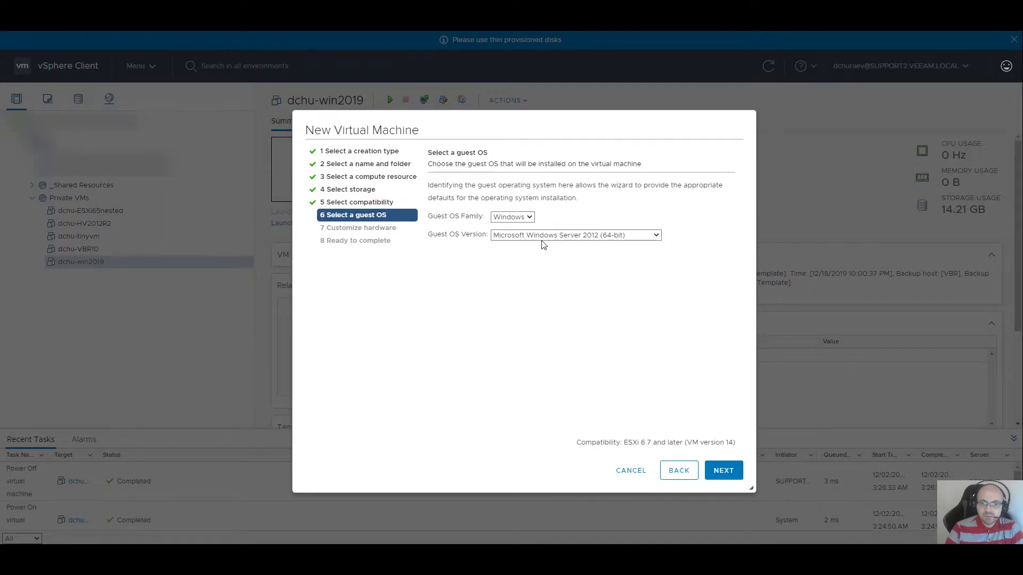
Set the guest OS version to Microsoft Windows Server 2016 or later (64-bit) and enable Windows Virtualization Based Security.
left_click(551, 239)
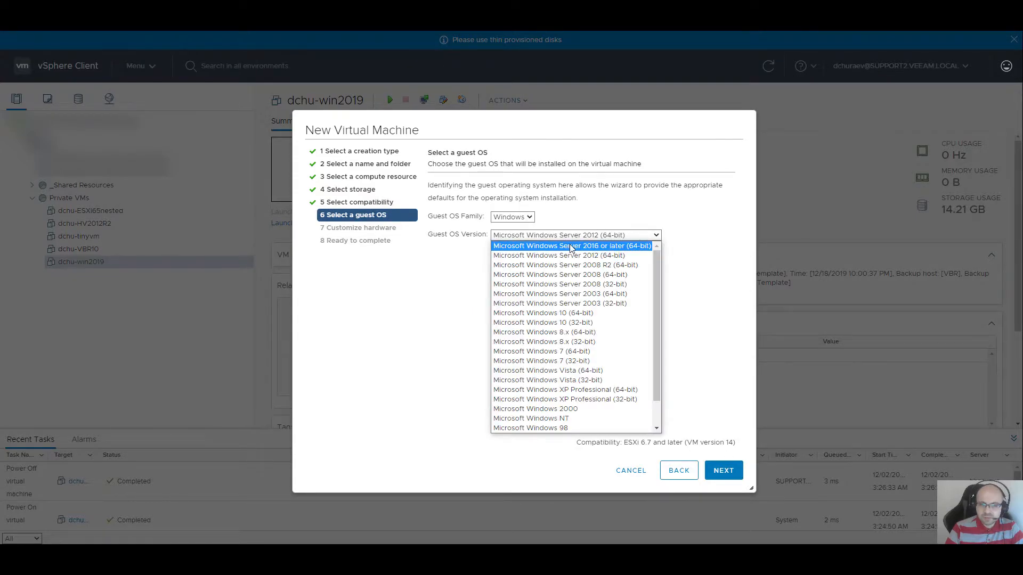
left_click(572, 246)
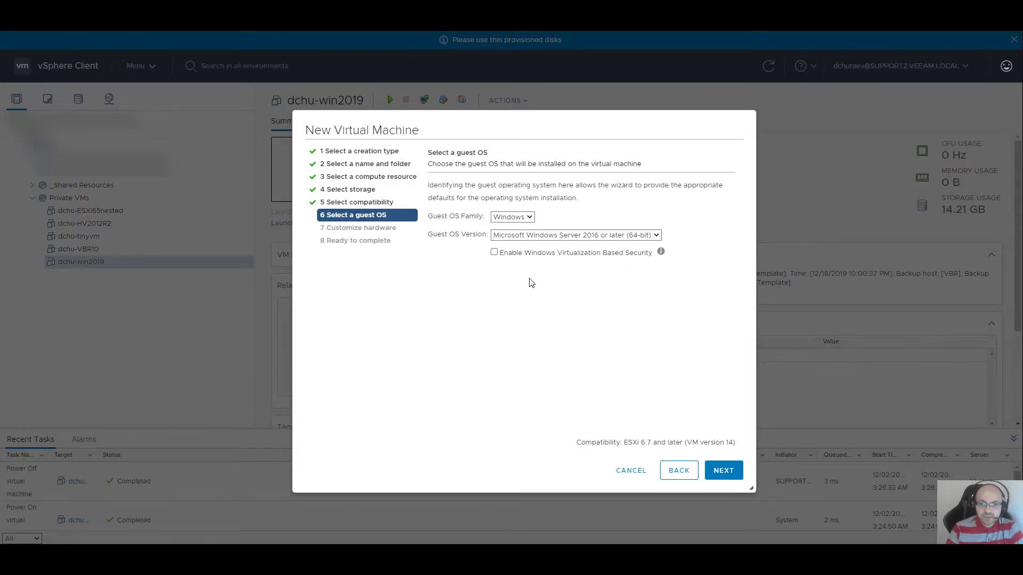
left_click(663, 258)
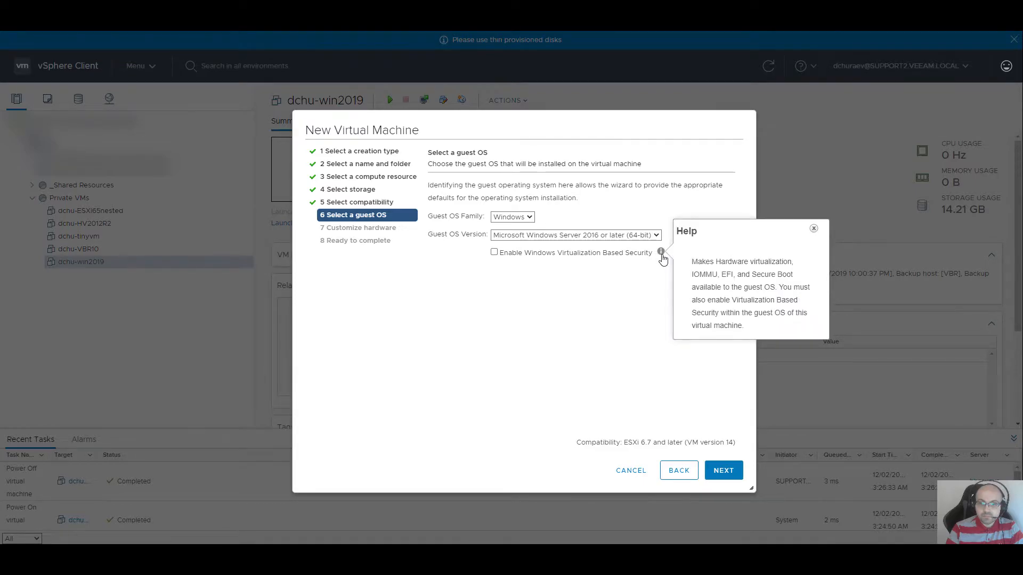
left_click(495, 253)
left_click(495, 253)
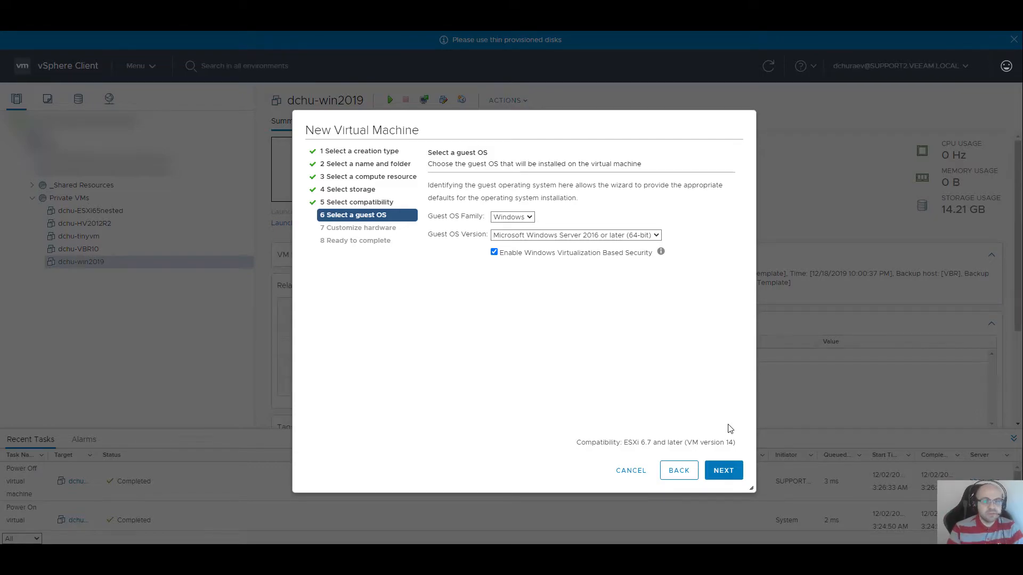
left_click(742, 472)
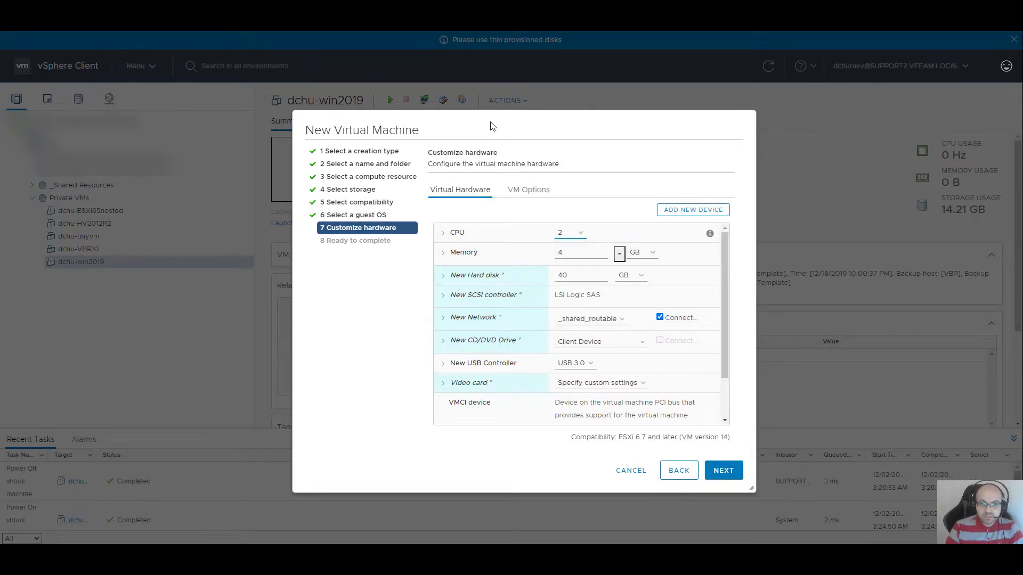
Connect the new network adapter to the personal network with vlanId 1117 on SharedDSwitch.
left_click_drag(574, 276, 548, 276)
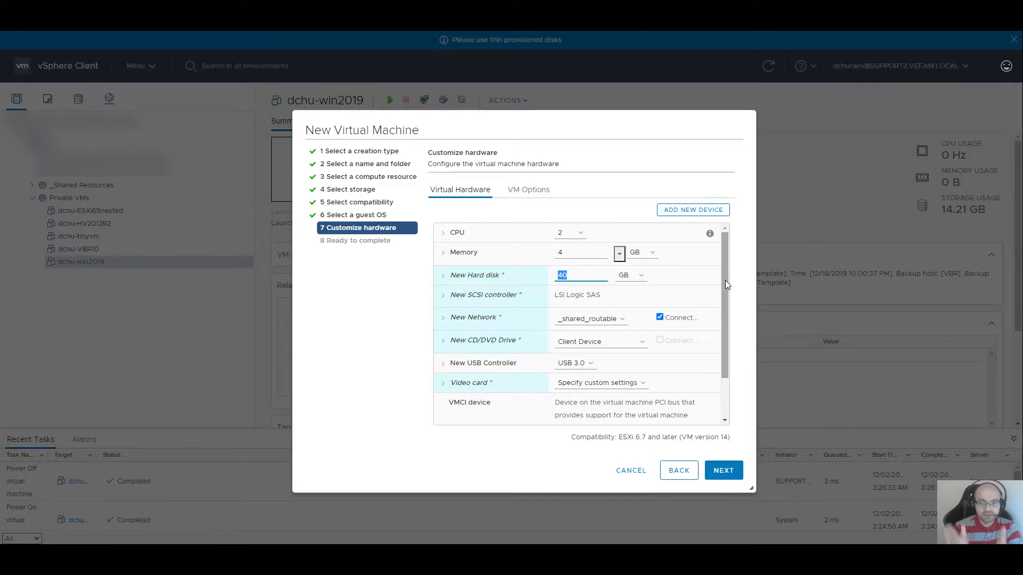
left_click(590, 319)
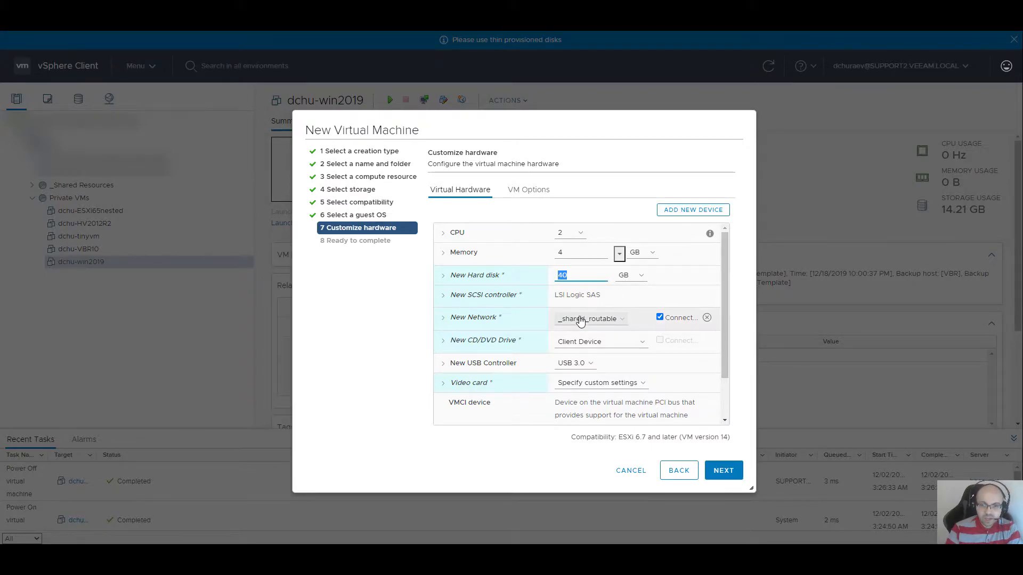
left_click(576, 340)
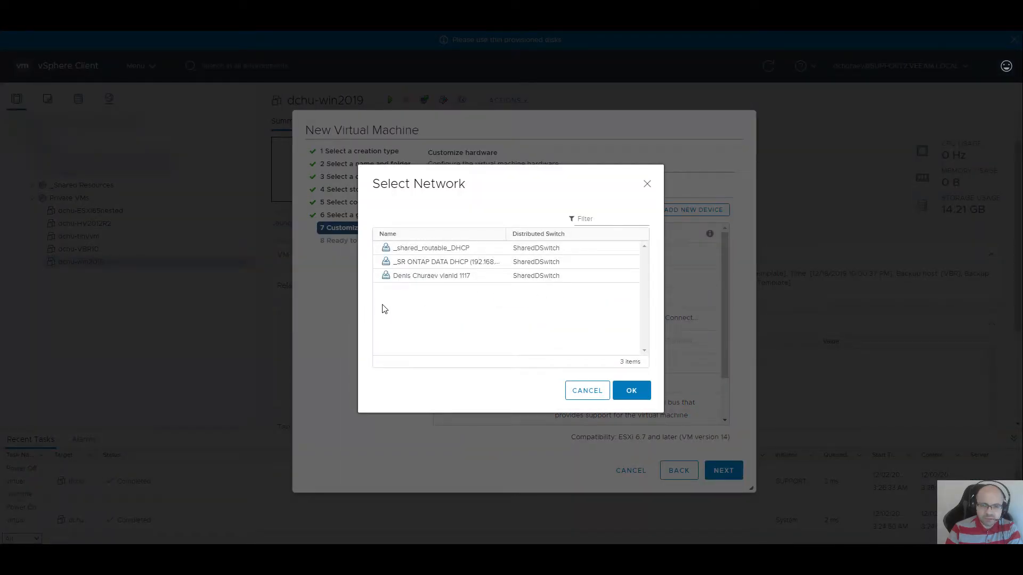
left_click(437, 275)
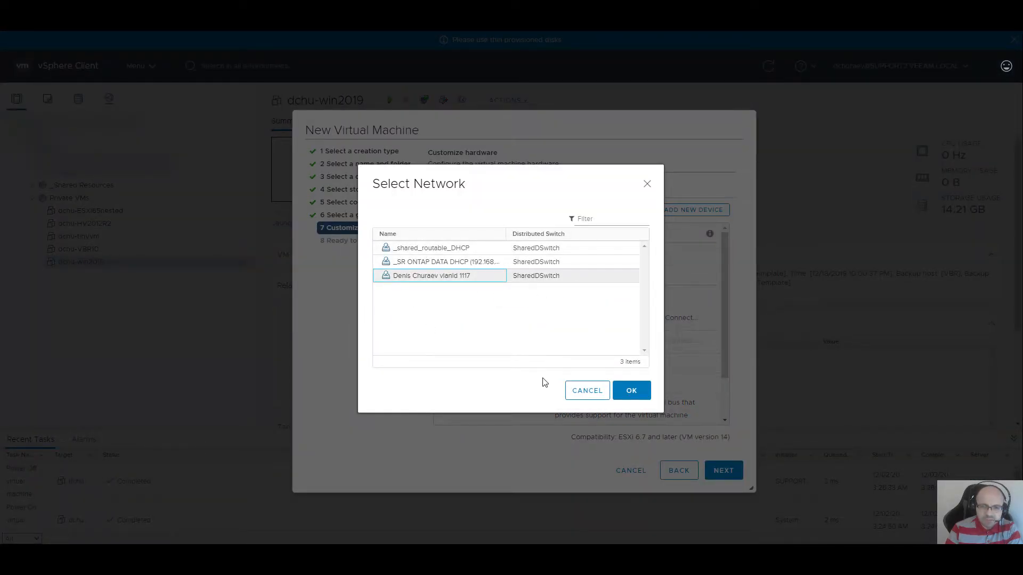
left_click(632, 394)
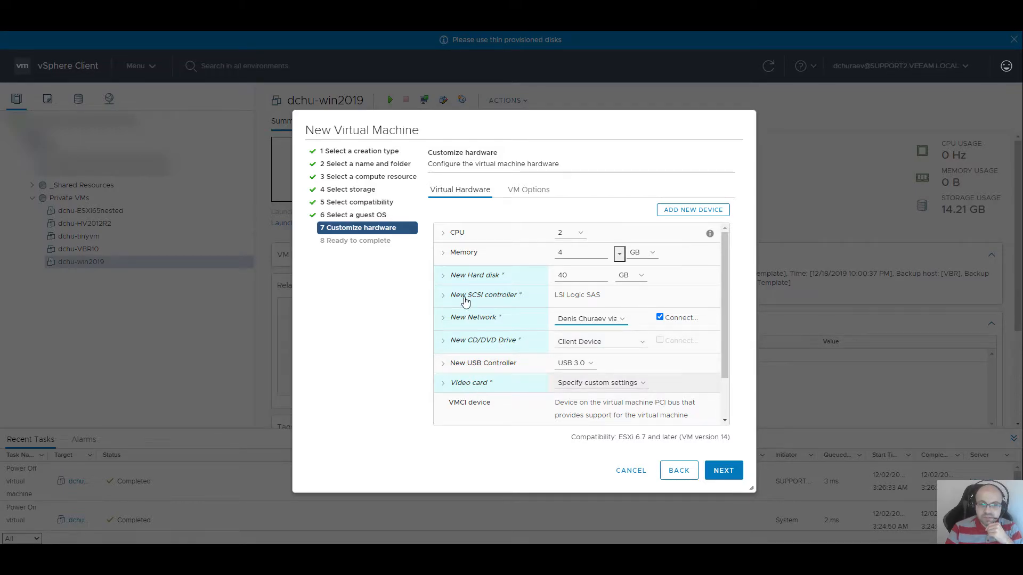
Set the new hard disk's provisioning to Thin Provision, leaving its location as Store with the virtual machine.
left_click(444, 276)
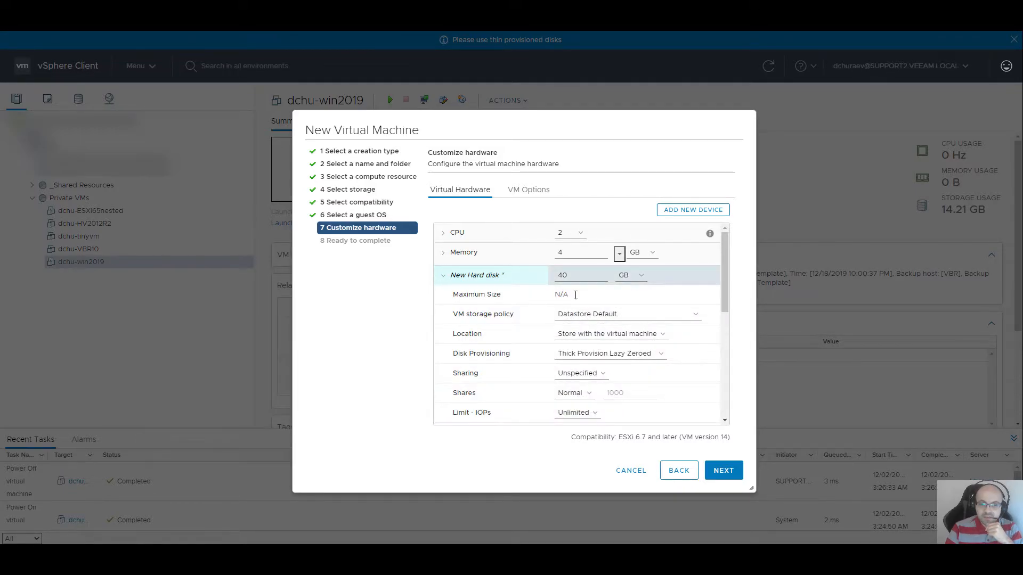
left_click_drag(727, 292, 729, 309)
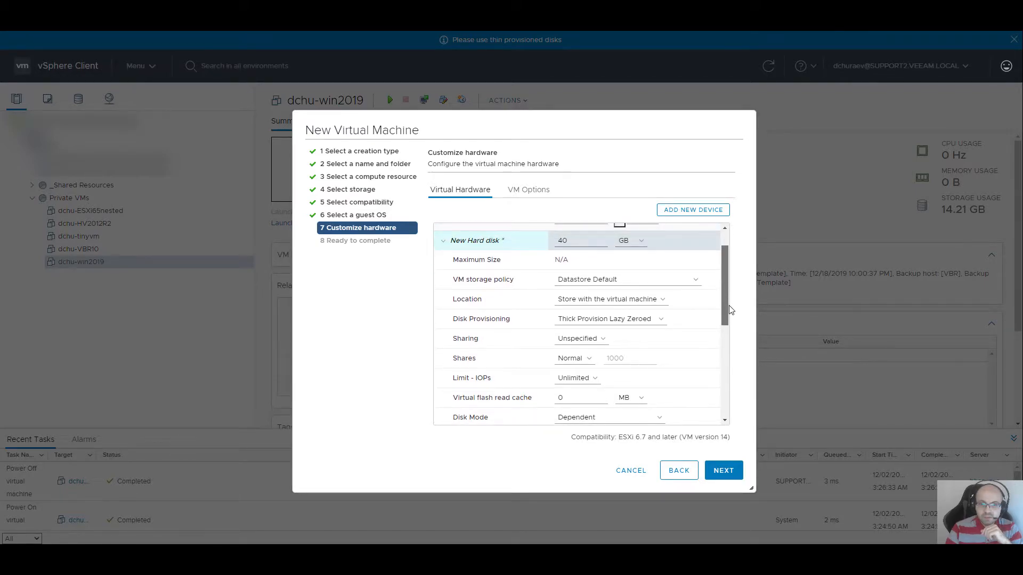
left_click(641, 300)
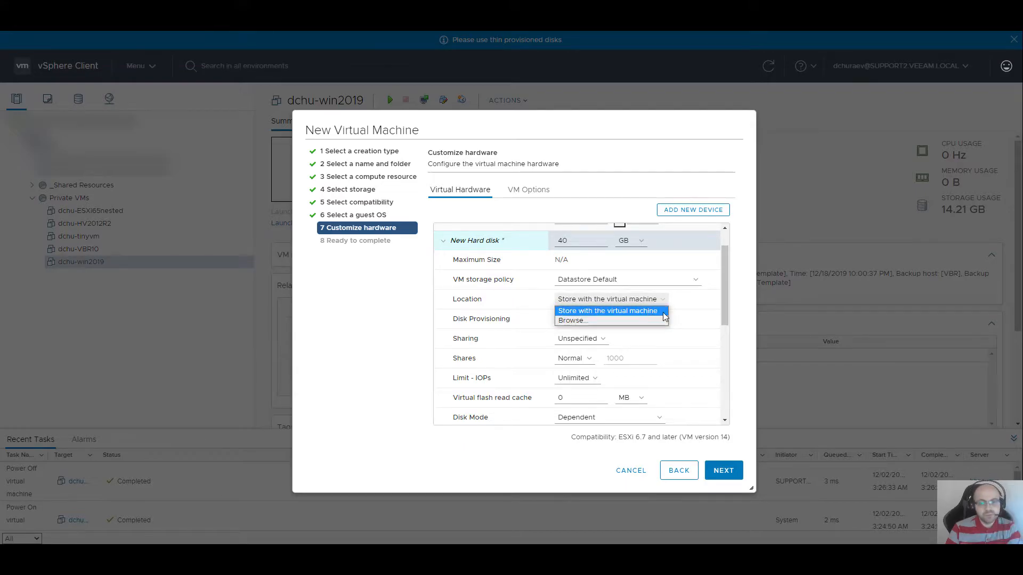
left_click(699, 307)
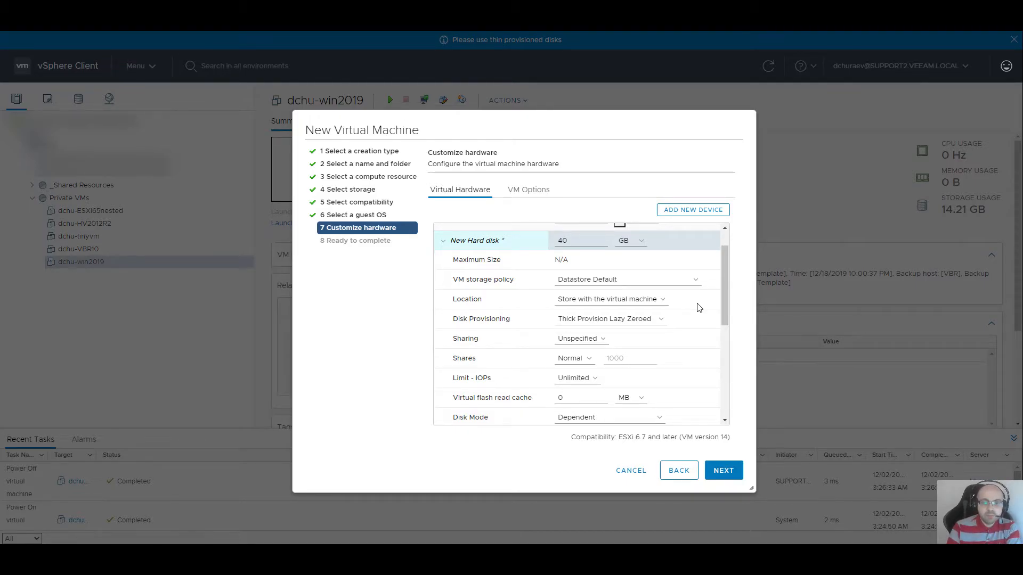
left_click(647, 320)
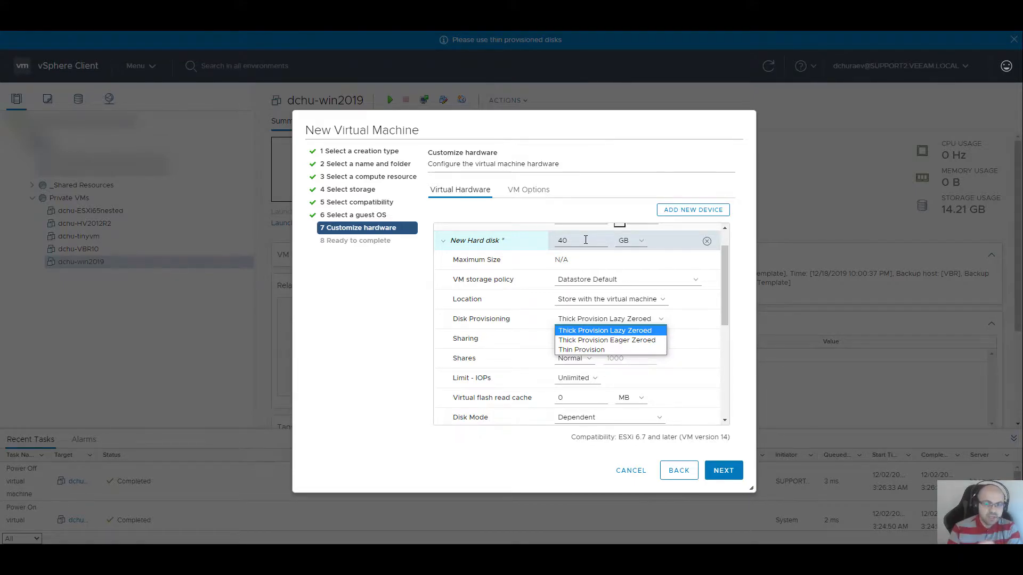
left_click(567, 349)
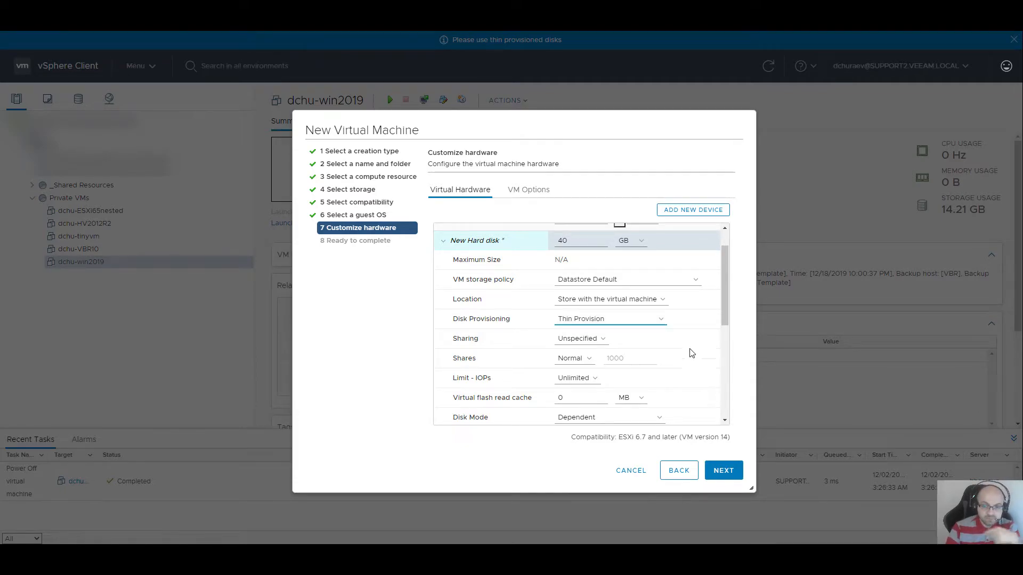
Review the new hard disk's sharing, IOPS limit, flash read cache and disk mode options, selecting Unspecified sharing and Dependent mode.
left_click(561, 341)
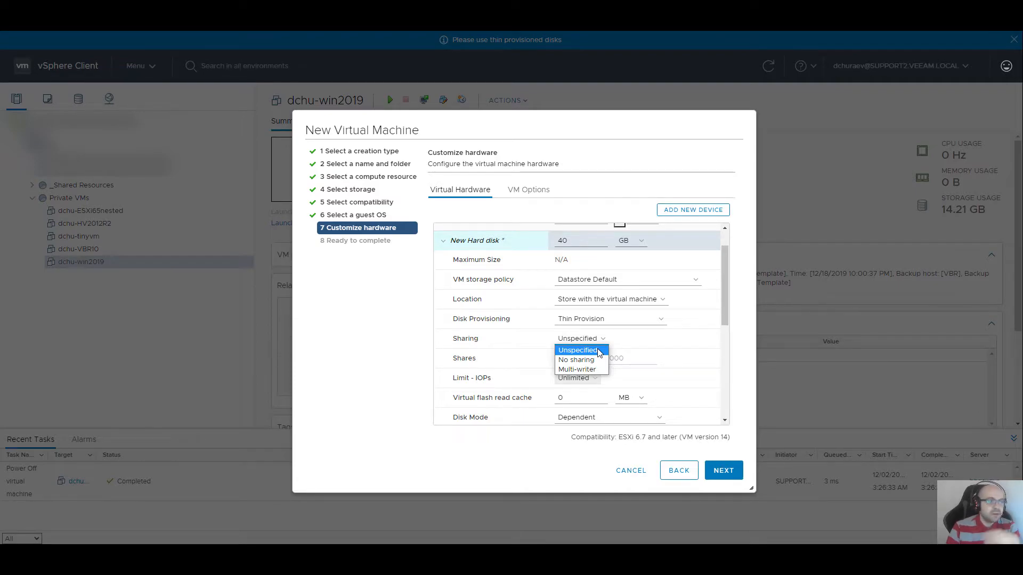
left_click(578, 351)
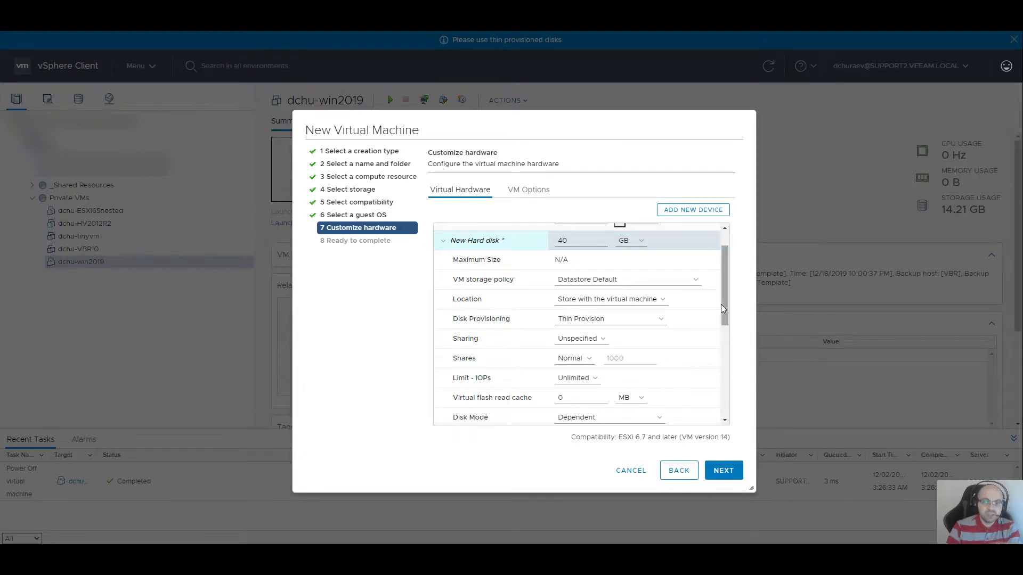
left_click_drag(724, 299, 715, 347)
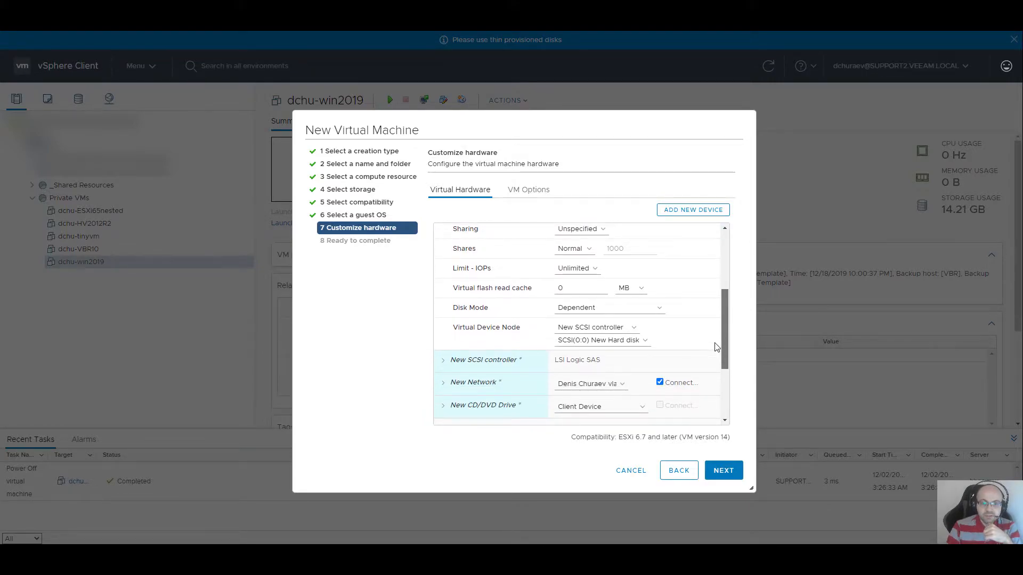
left_click_drag(573, 292, 543, 292)
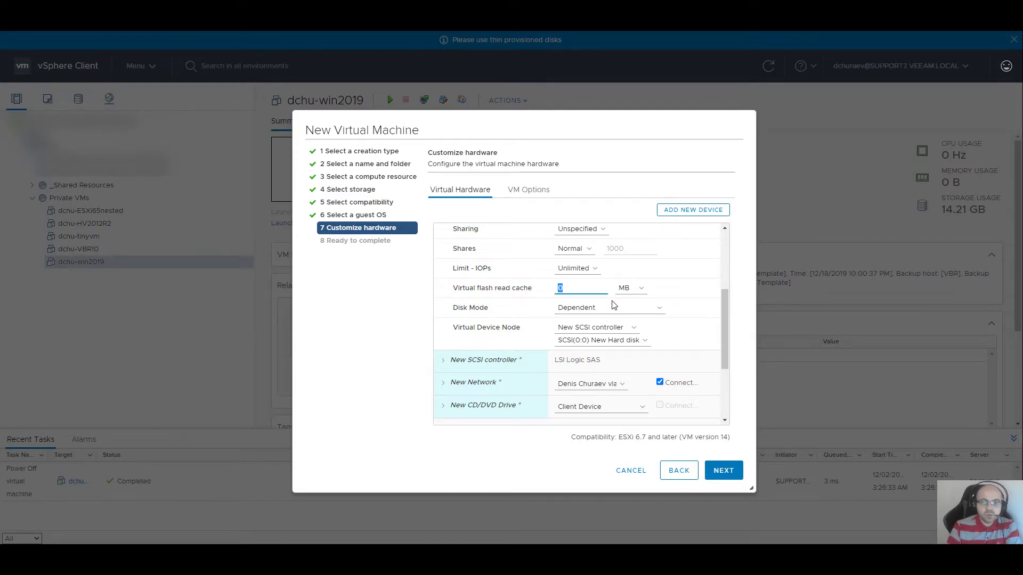
left_click(589, 268)
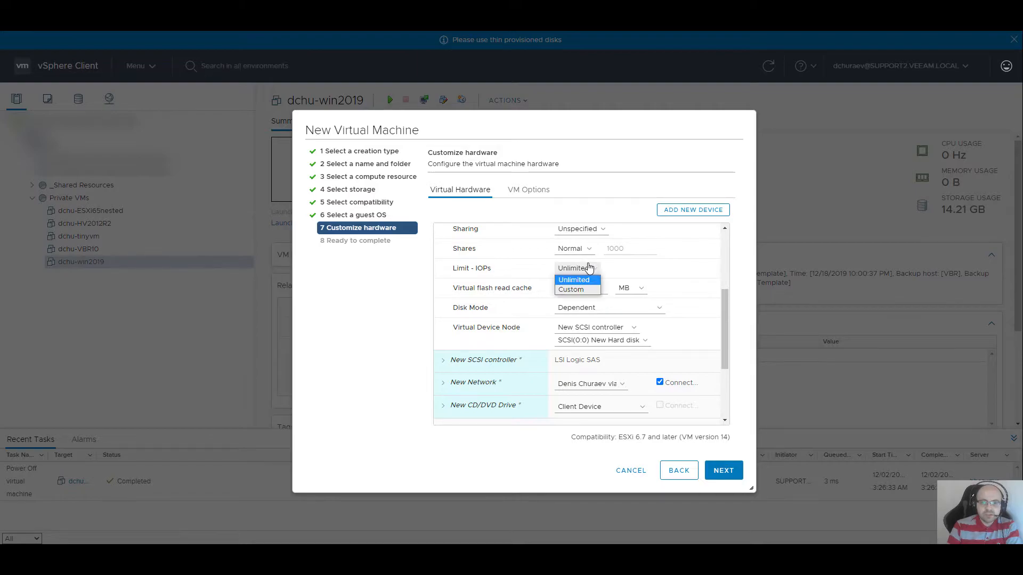
left_click(488, 267)
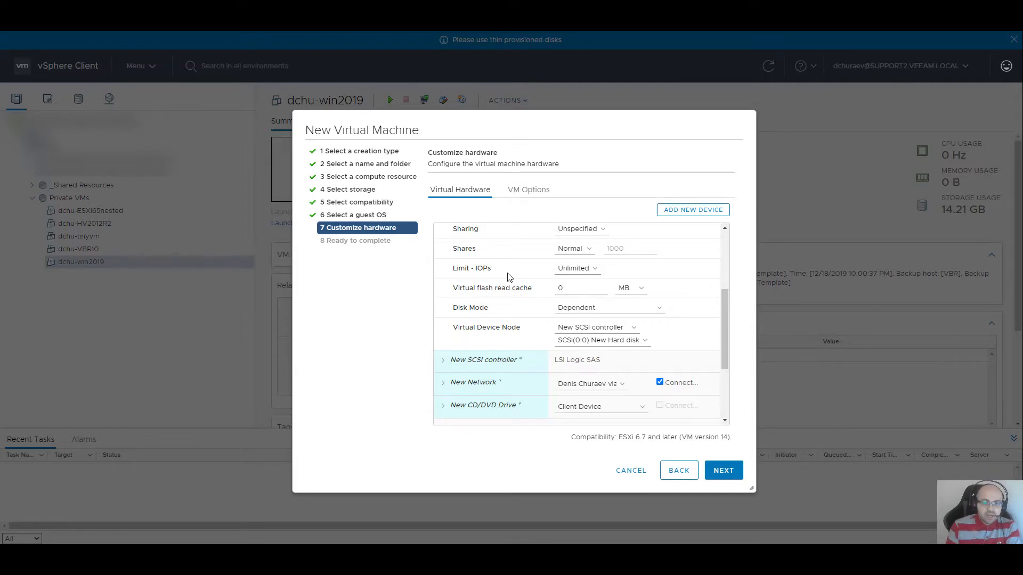
left_click(586, 308)
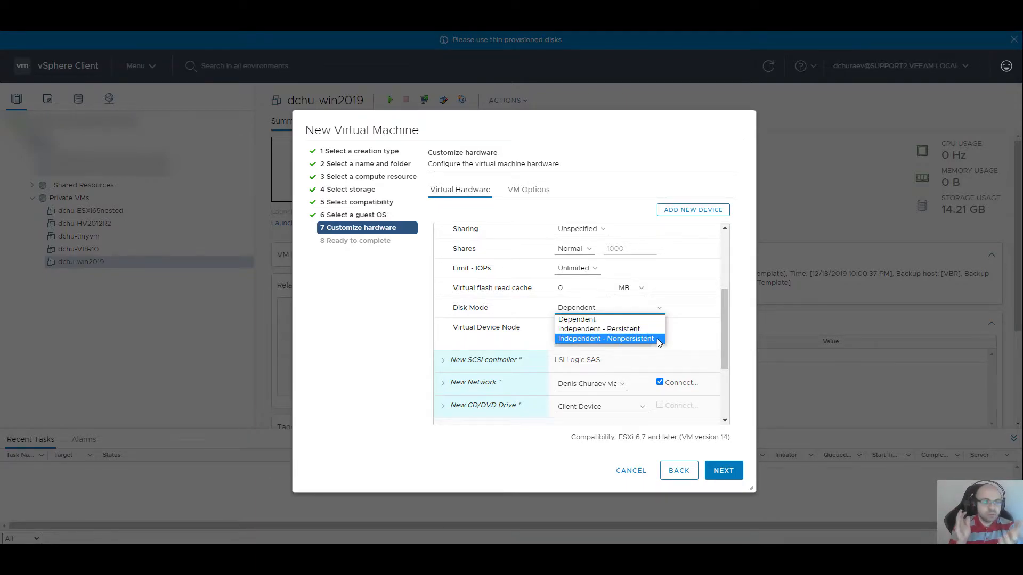
left_click(649, 319)
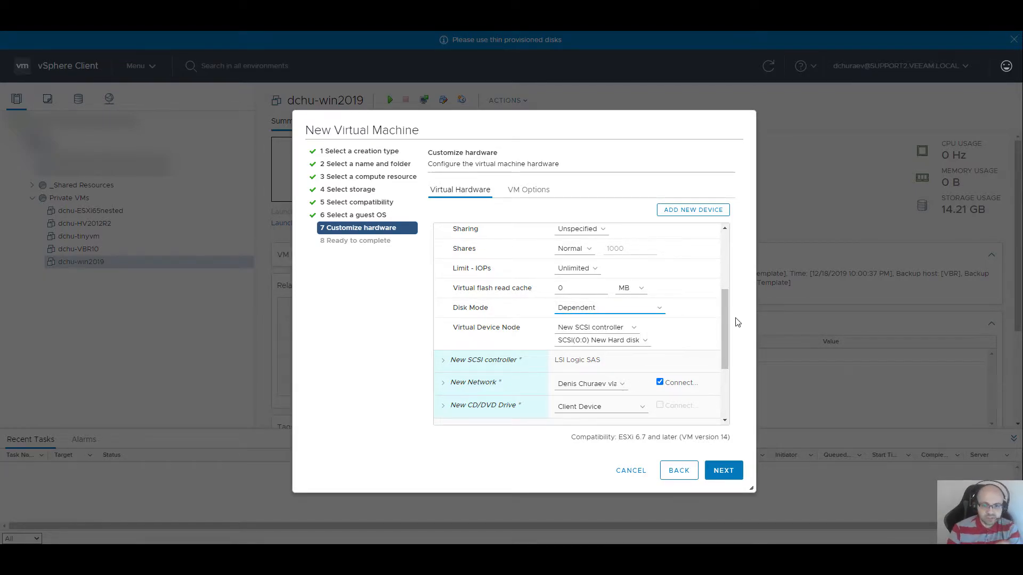
Expand the new SCSI controller and examine the controller types it can be changed to.
left_click(443, 360)
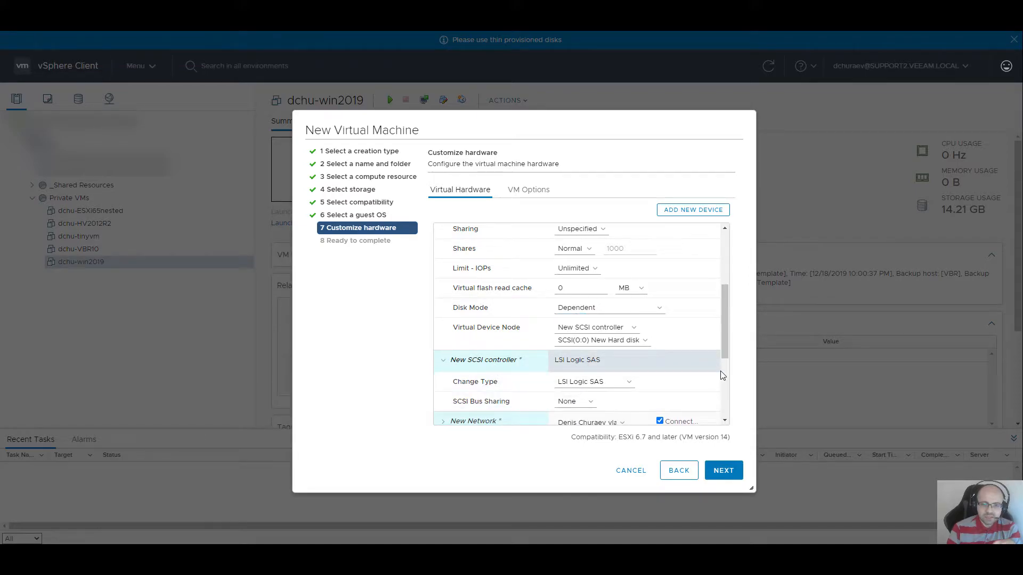
scroll(602, 332, "down", 1)
left_click(590, 339)
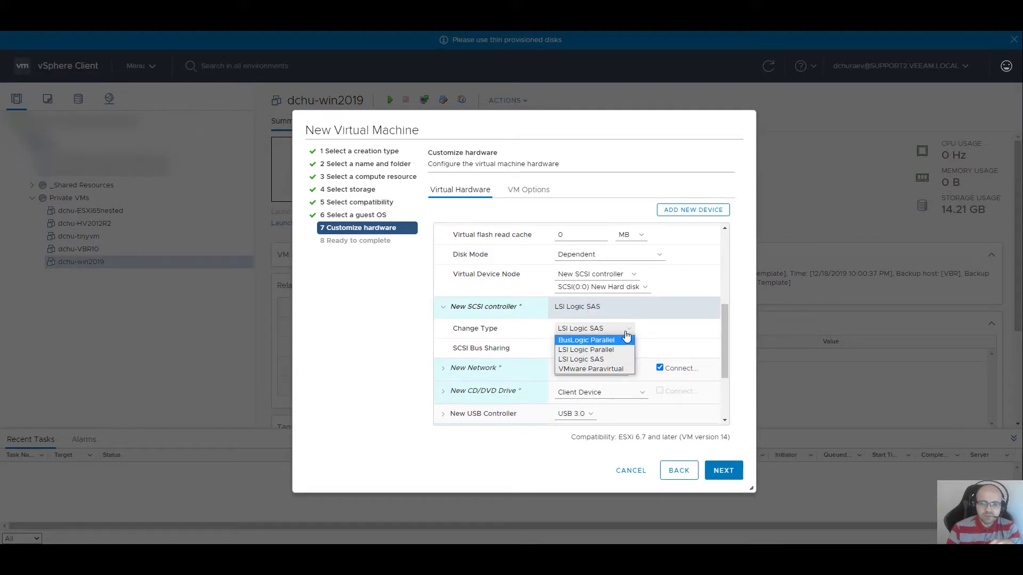
left_click(621, 331)
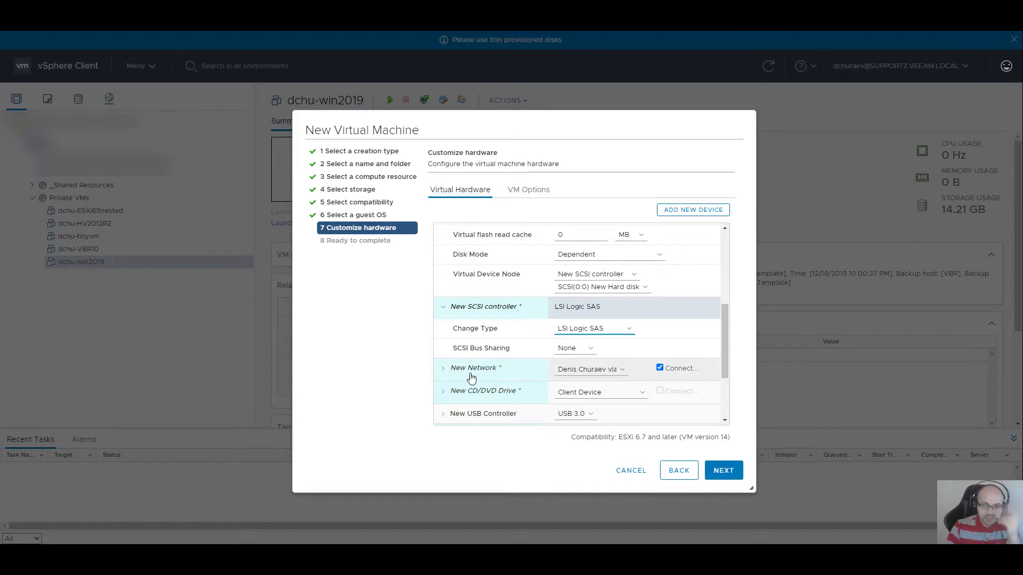
Set the new network adapter's type to VMXNET 3.
left_click(444, 368)
left_click_drag(725, 334, 738, 369)
left_click(572, 305)
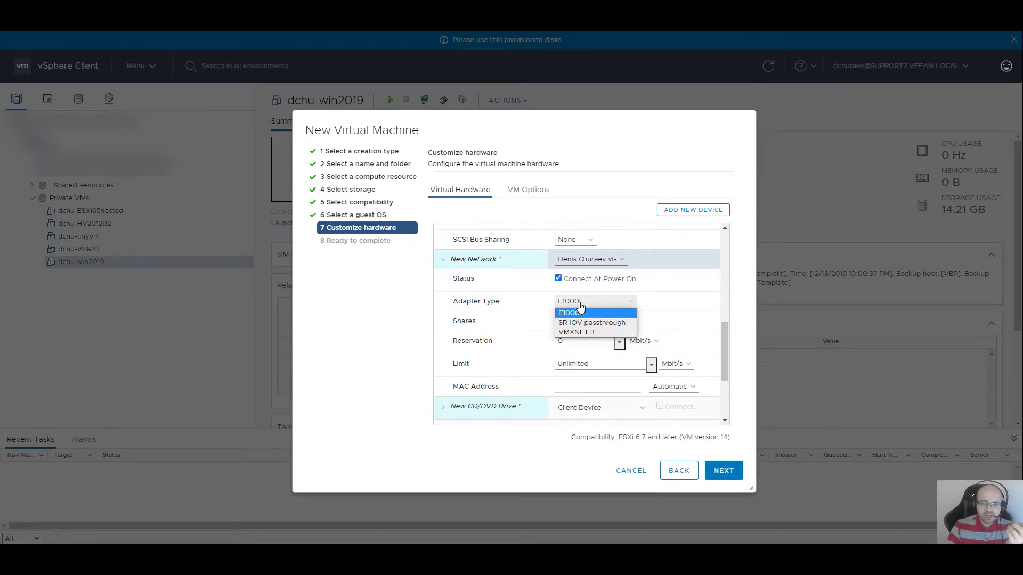
left_click(591, 333)
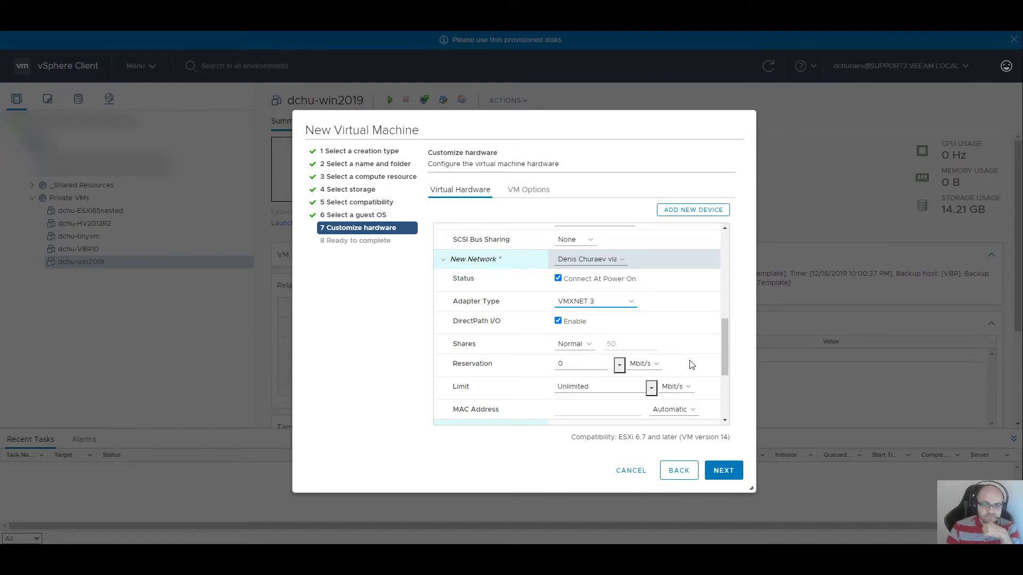
Check the new CD/DVD drive's settings and remove the new USB controller from the virtual hardware.
left_click_drag(725, 341, 723, 383)
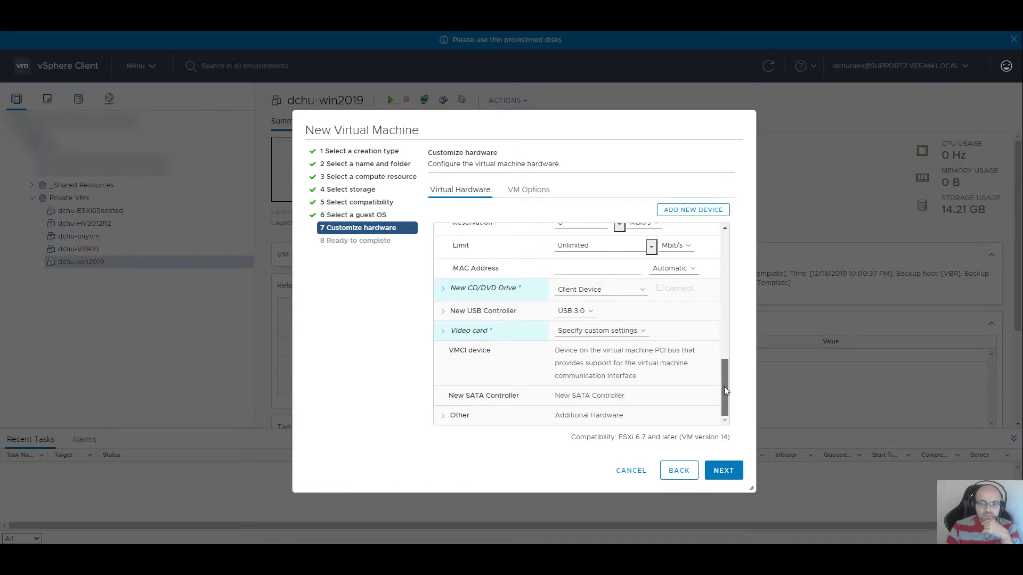
left_click(442, 292)
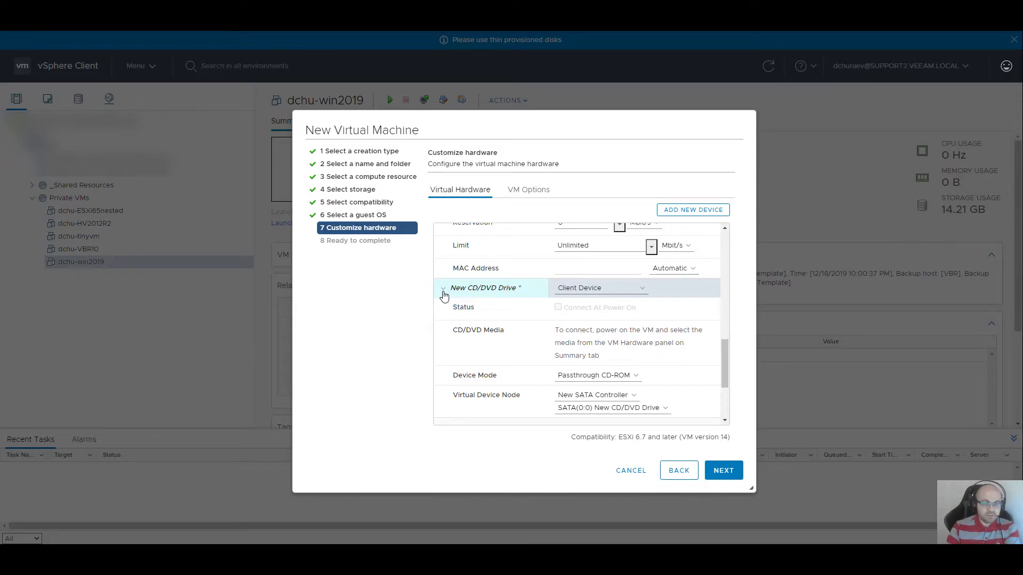
left_click(444, 290)
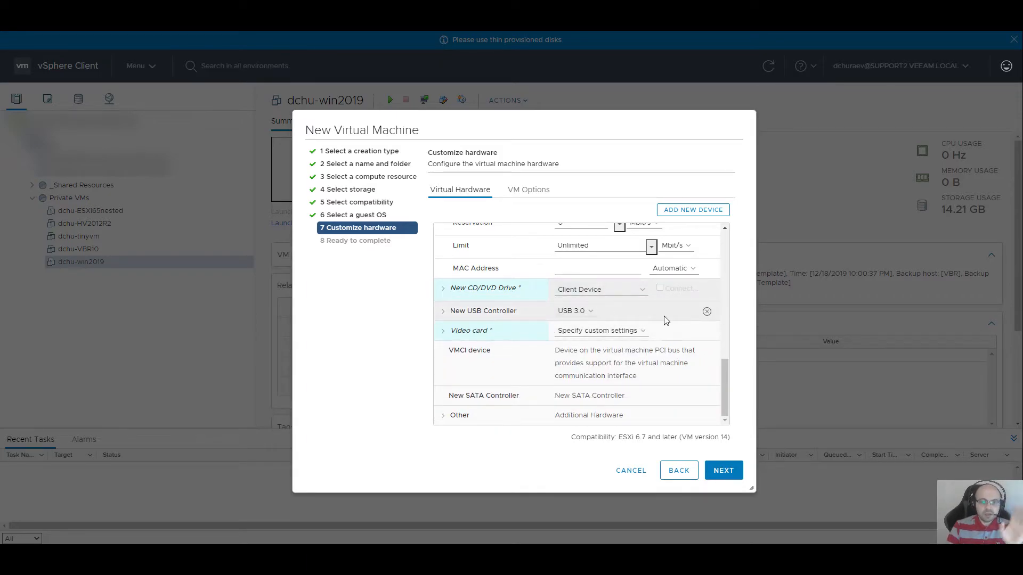
left_click(707, 312)
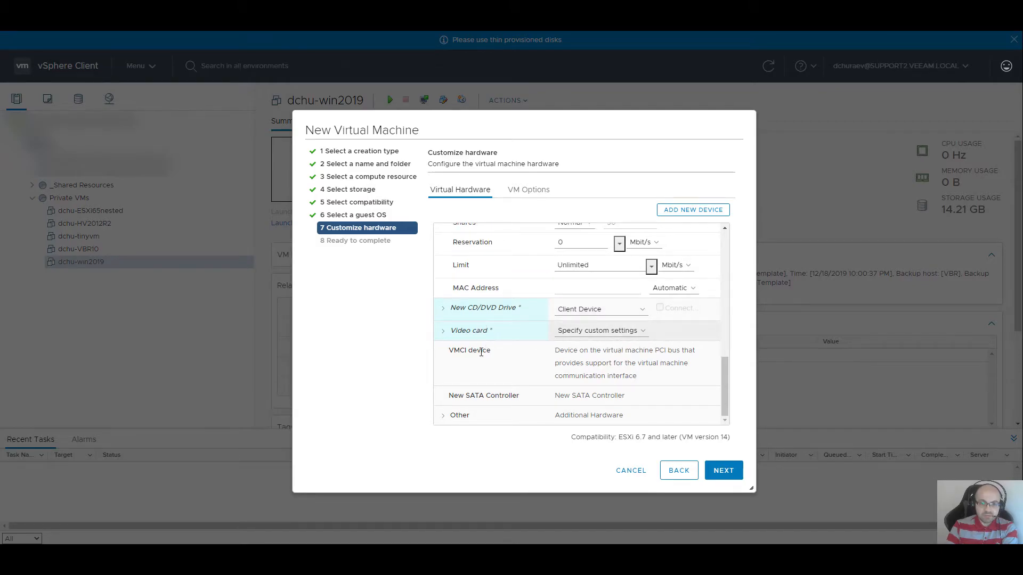
Examine the video card's custom settings, including displays, video memory and 3D graphics, and collapse them again.
left_click(444, 331)
scroll(479, 365, "down", 2)
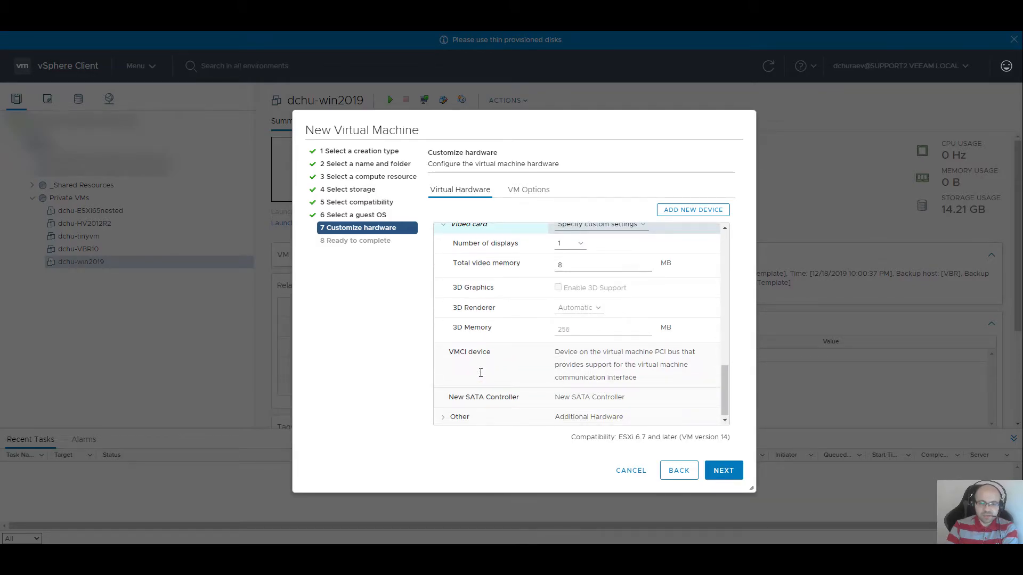
scroll(477, 376, "up", 2)
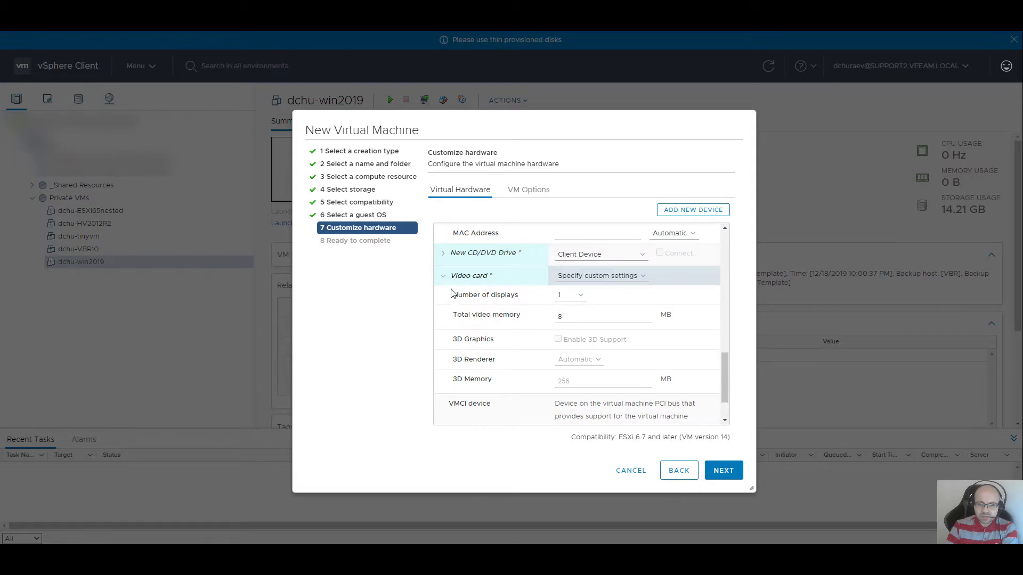
left_click(442, 279)
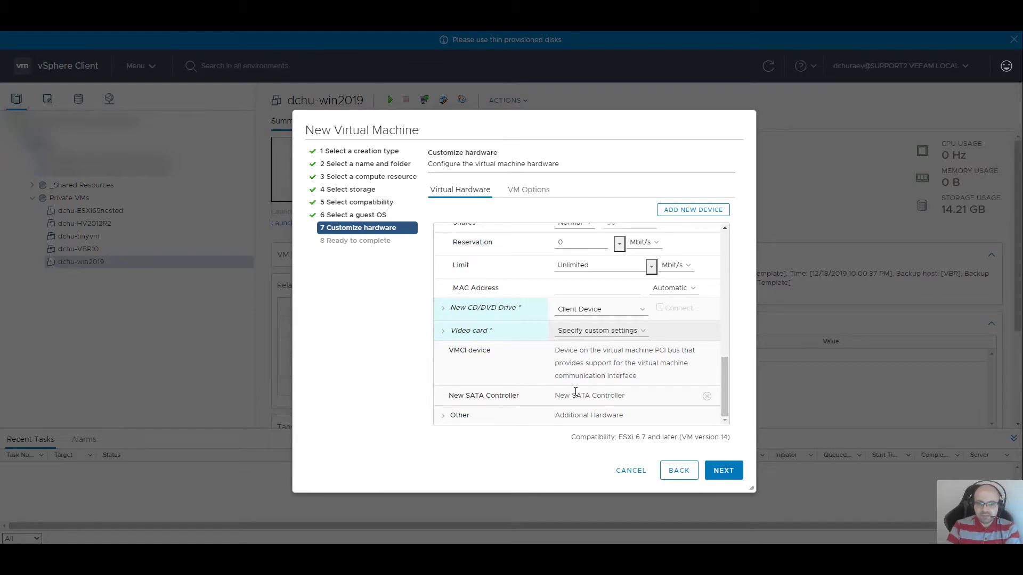
Examine the new SATA controller entry and the controllers and input devices listed under the other additional hardware.
left_click_drag(560, 395, 661, 392)
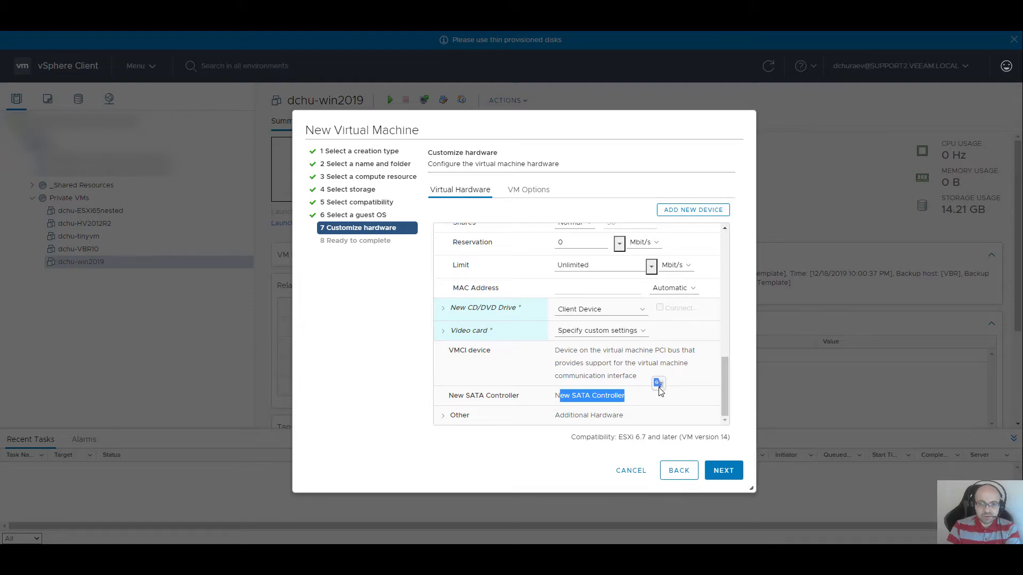
left_click(442, 416)
scroll(549, 422, "down", 1)
scroll(549, 423, "down", 3)
left_click_drag(553, 312, 622, 343)
left_click(626, 347)
left_click_drag(555, 312, 607, 338)
left_click(599, 326)
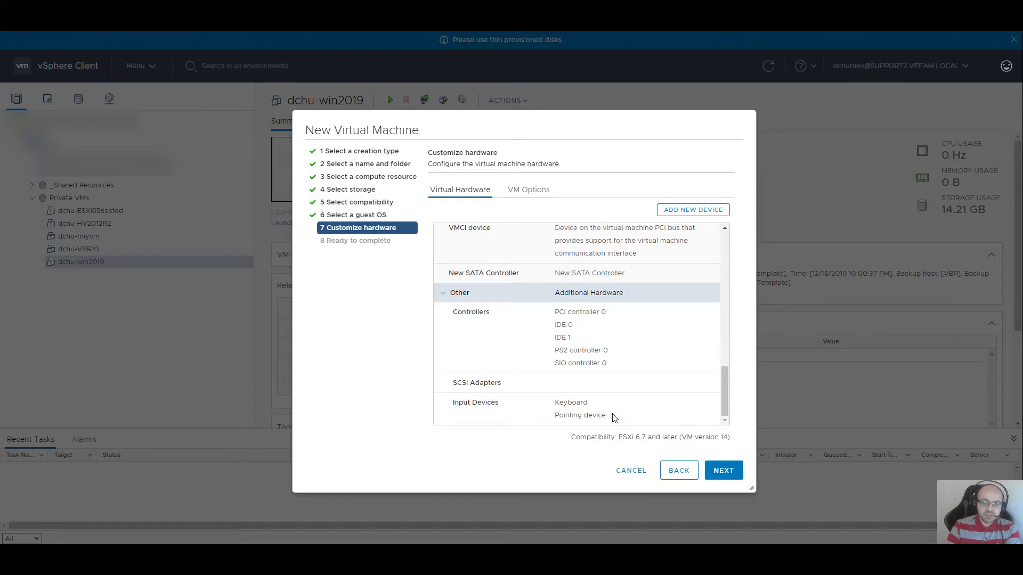
left_click_drag(612, 418, 555, 397)
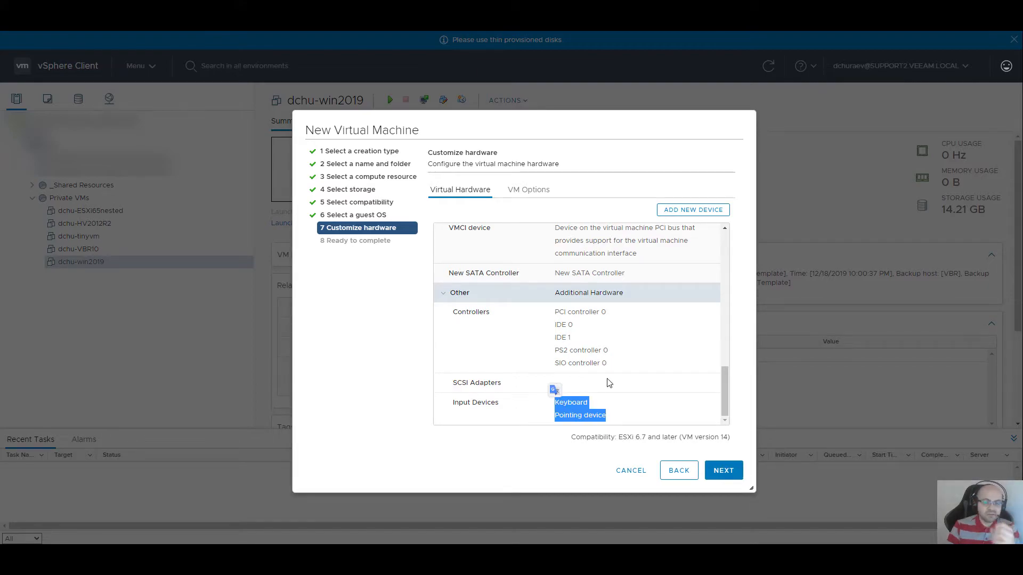
left_click_drag(556, 415, 607, 415)
left_click(614, 401)
left_click(675, 357)
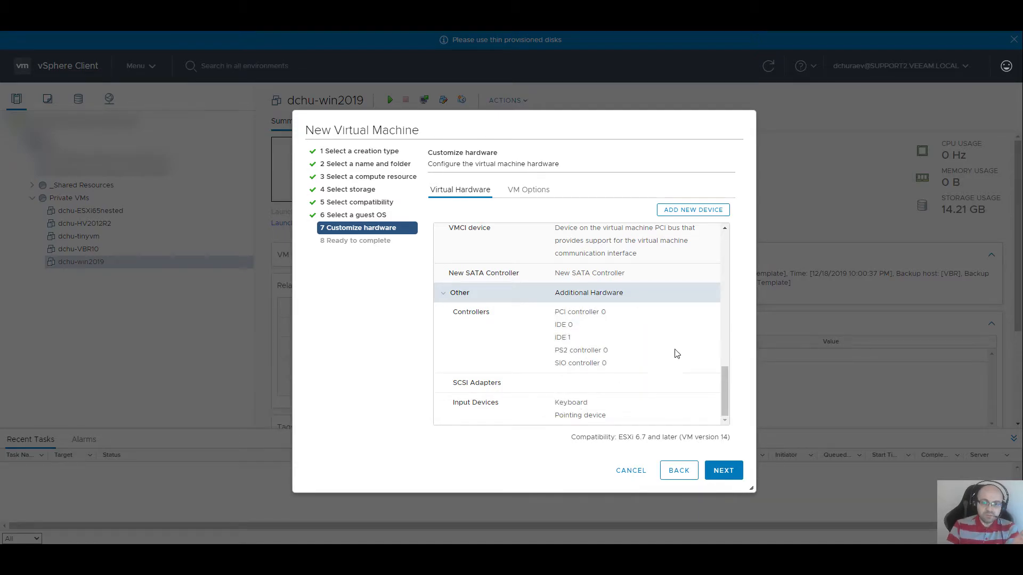
Return to the CPU and memory entries and review the CPU details and the memory size.
scroll(676, 357, "up", 10)
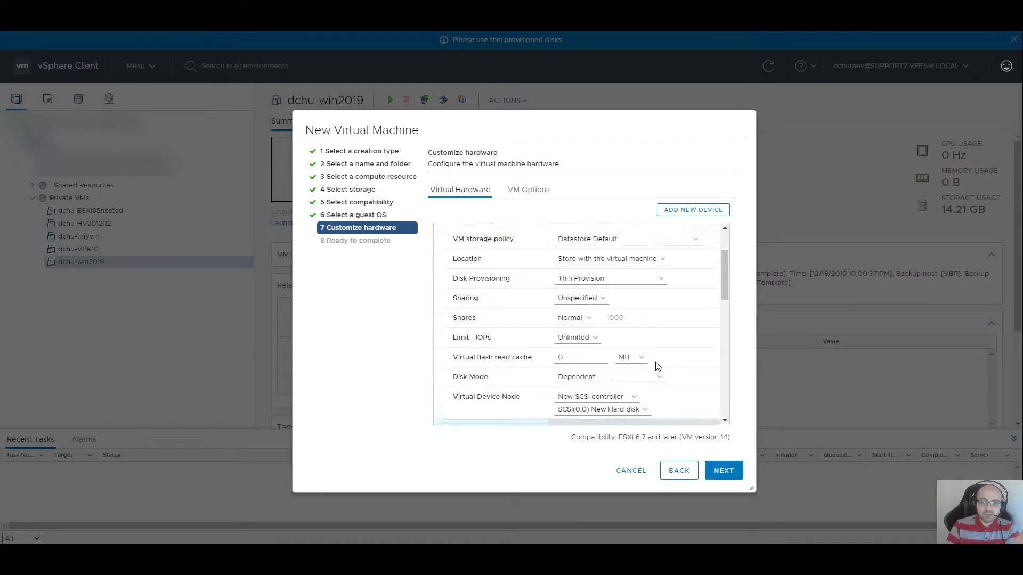
scroll(658, 366, "up", 4)
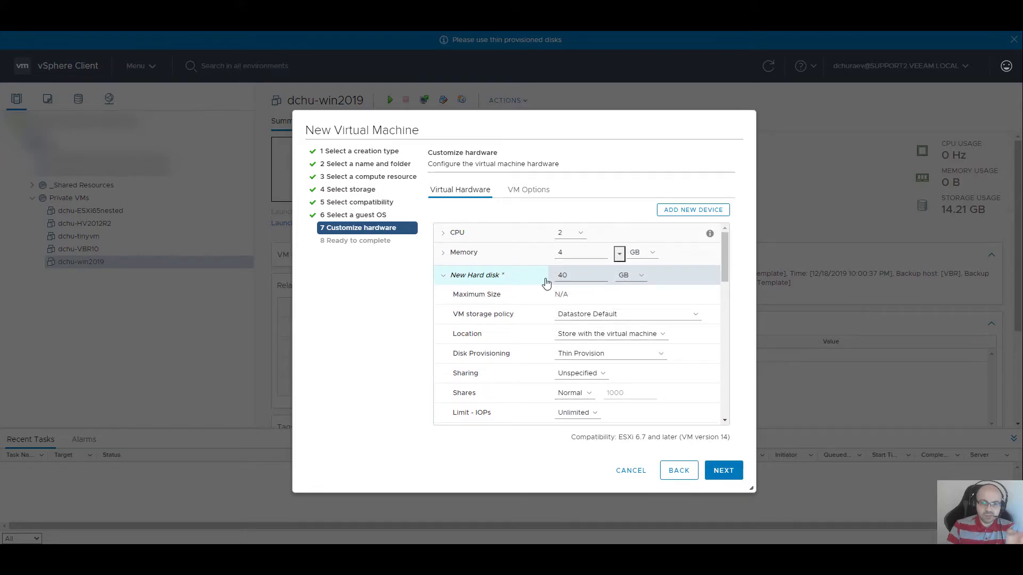
left_click(445, 235)
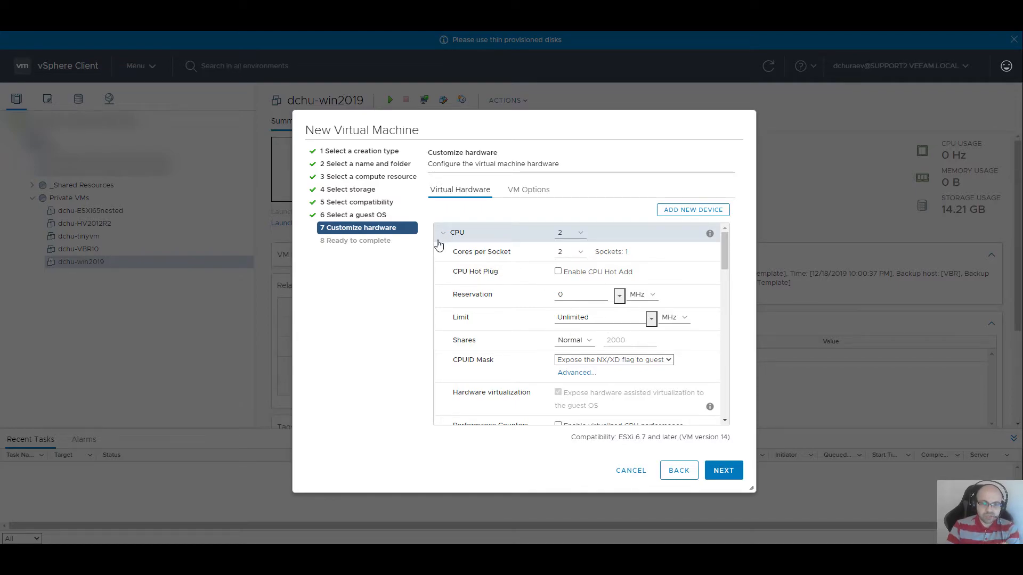
left_click(444, 233)
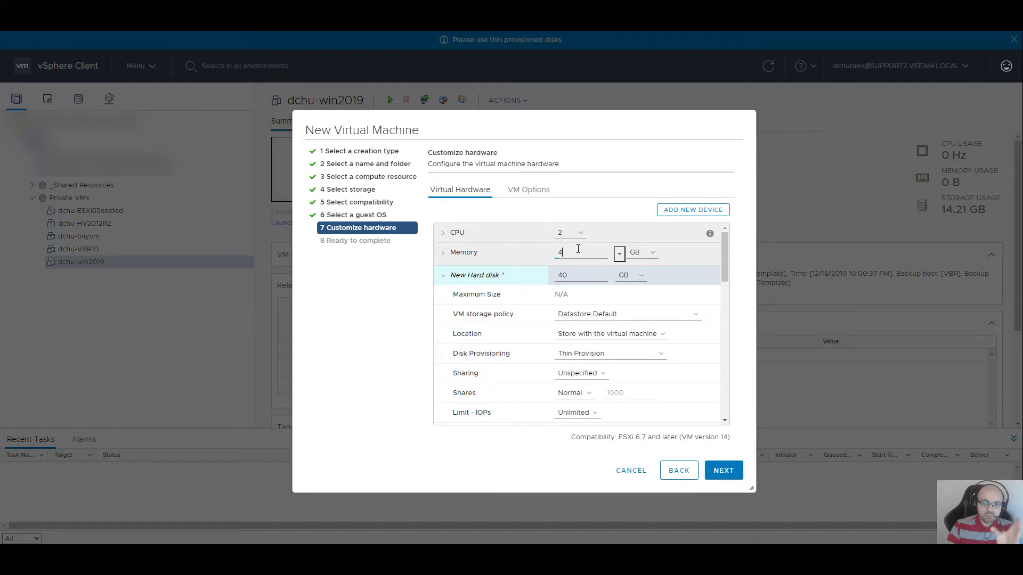
double_click(575, 253)
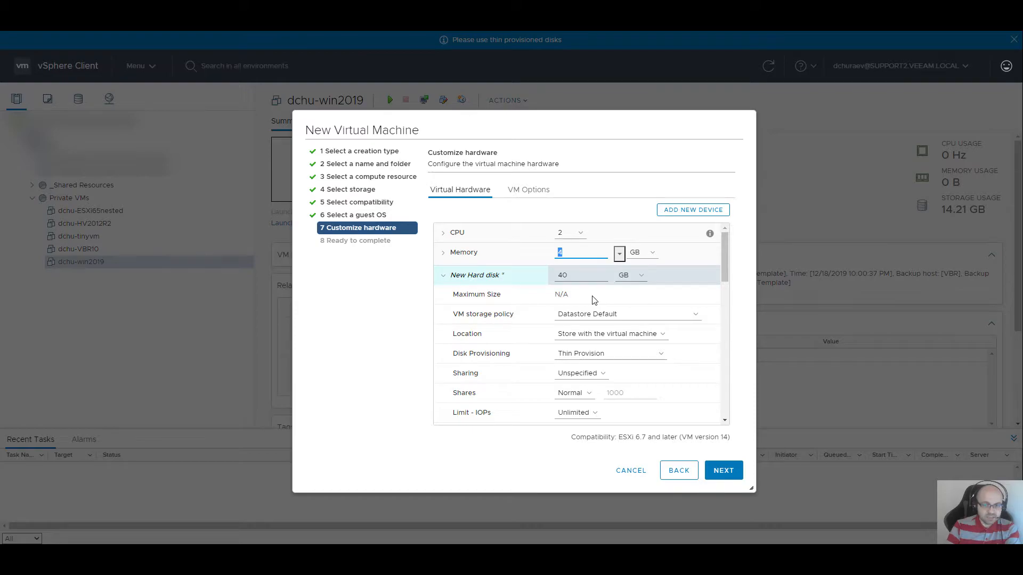
Recheck the new SCSI controller's type choices and reselect VMXNET 3 as the network adapter type.
scroll(540, 264, "down", 3)
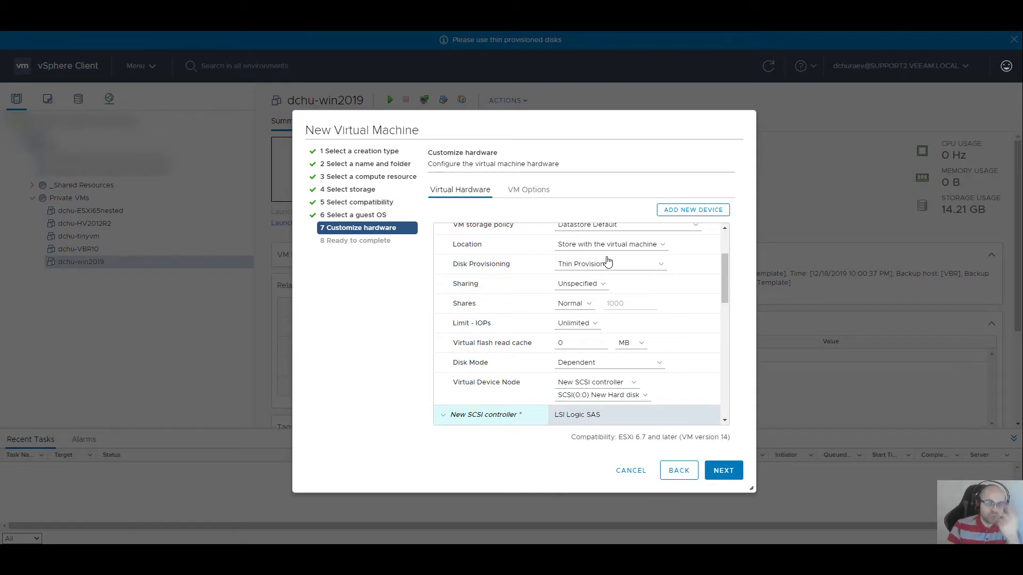
left_click_drag(724, 271, 728, 321)
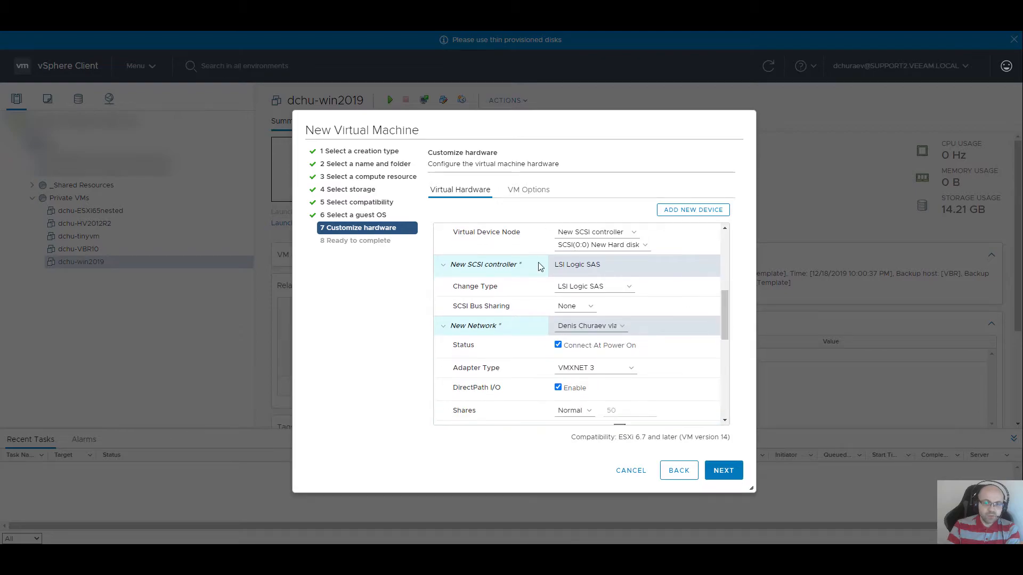
left_click(615, 288)
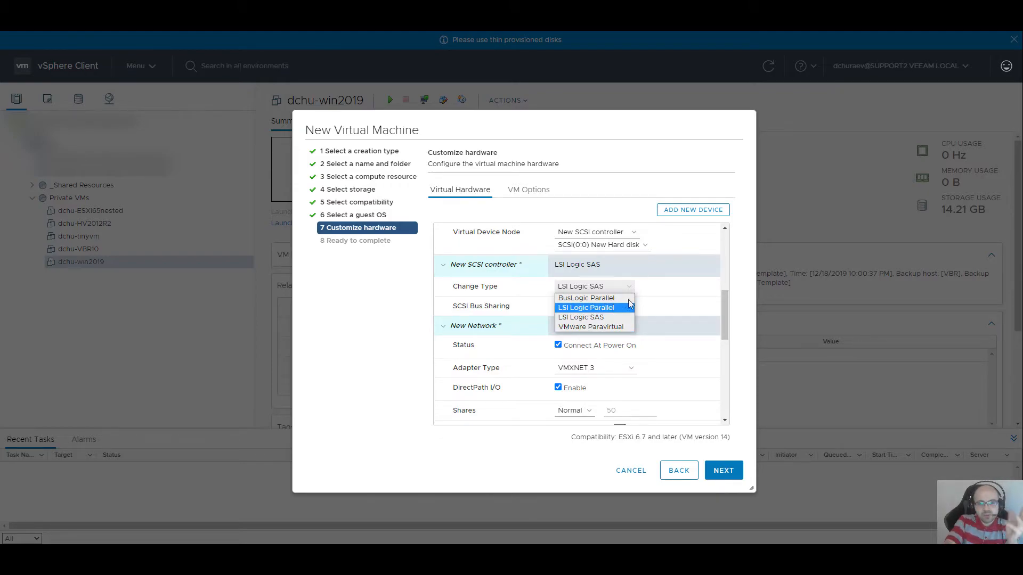
left_click(676, 290)
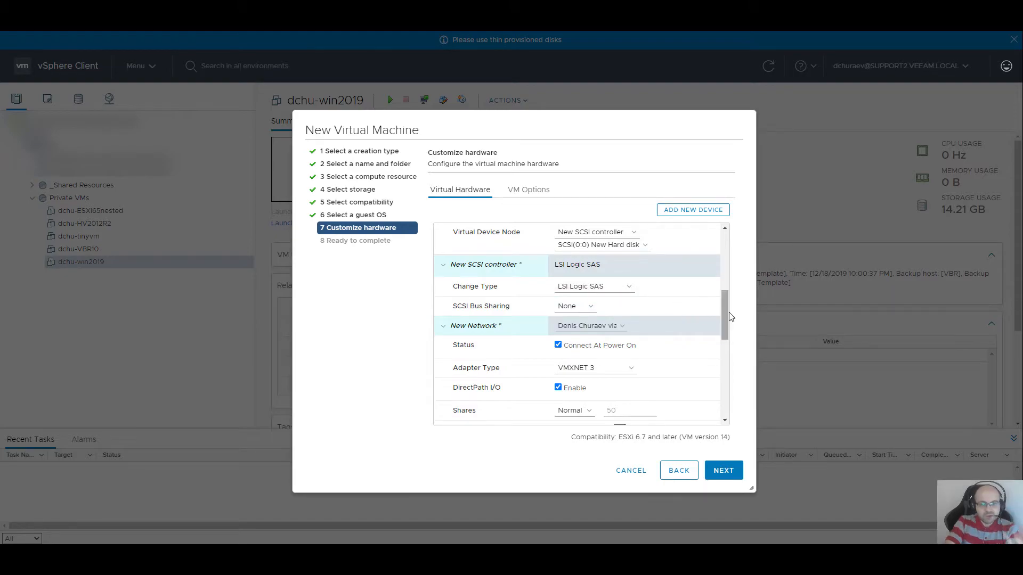
scroll(599, 256, "down", 3)
left_click(605, 288)
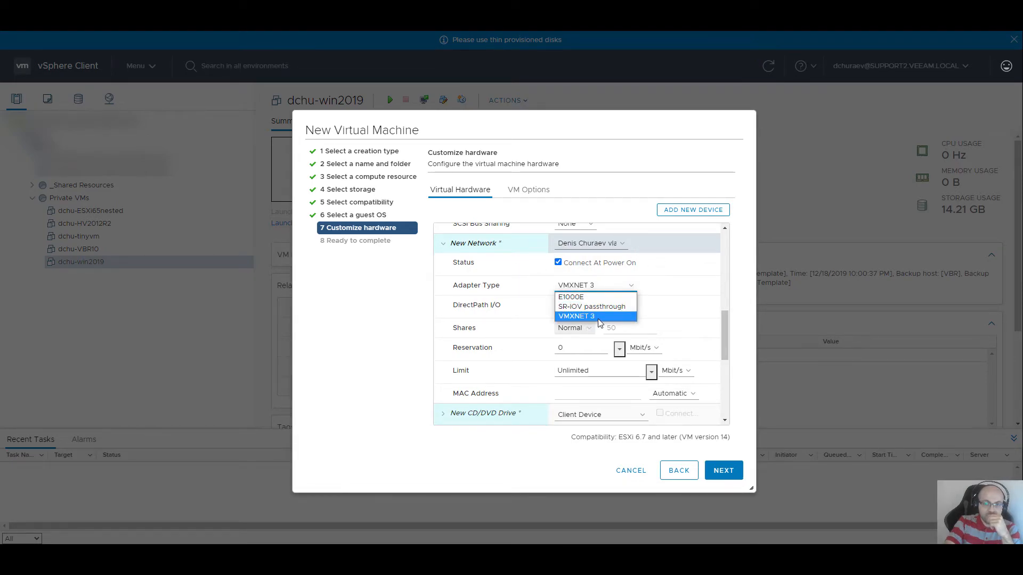
left_click(597, 319)
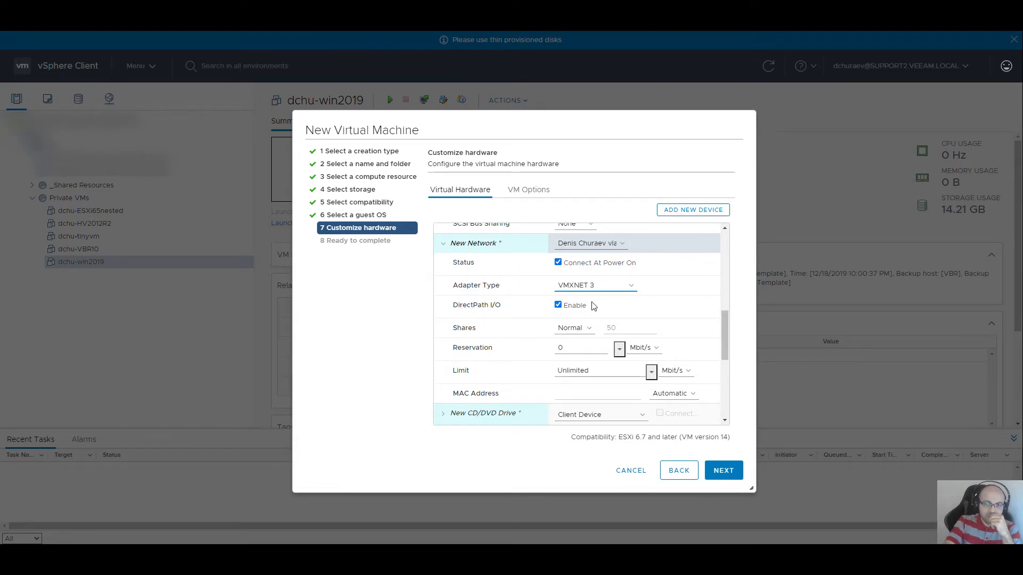
Choose the vlanid 1117 network for the new virtual machine's network adapter.
left_click(602, 245)
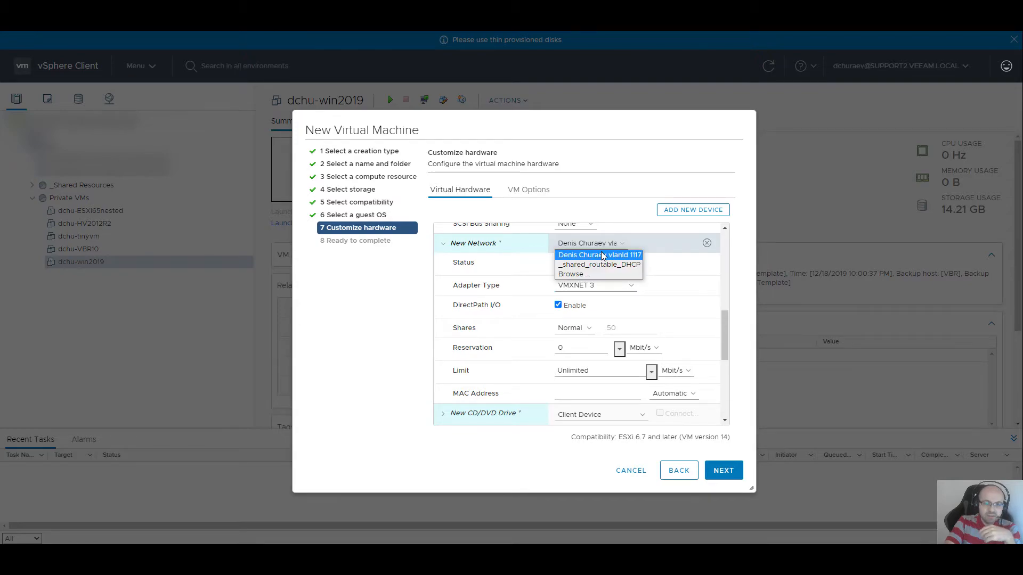
left_click(599, 255)
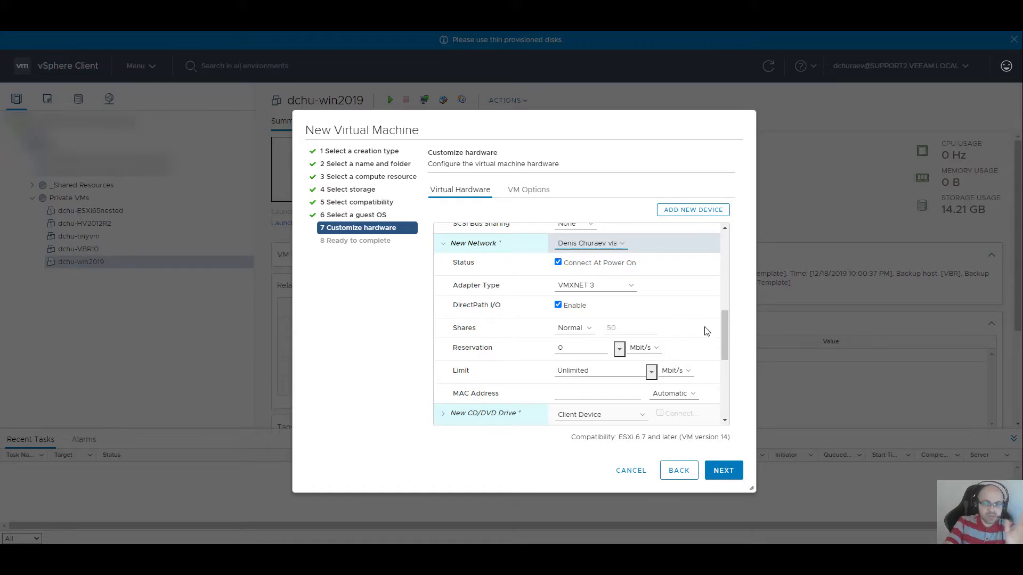
Examine the memory and CPU details, including the CPU reservation and limit, and collapse the CPU, memory, hard disk and SCSI controller entries.
left_click_drag(721, 327, 727, 238)
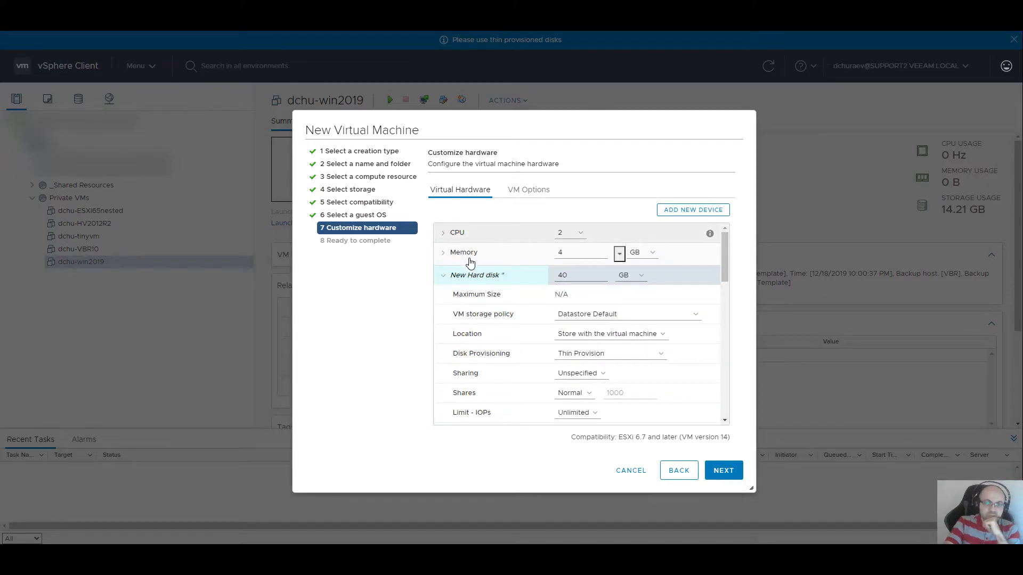
left_click(443, 253)
left_click(443, 379)
left_click(447, 236)
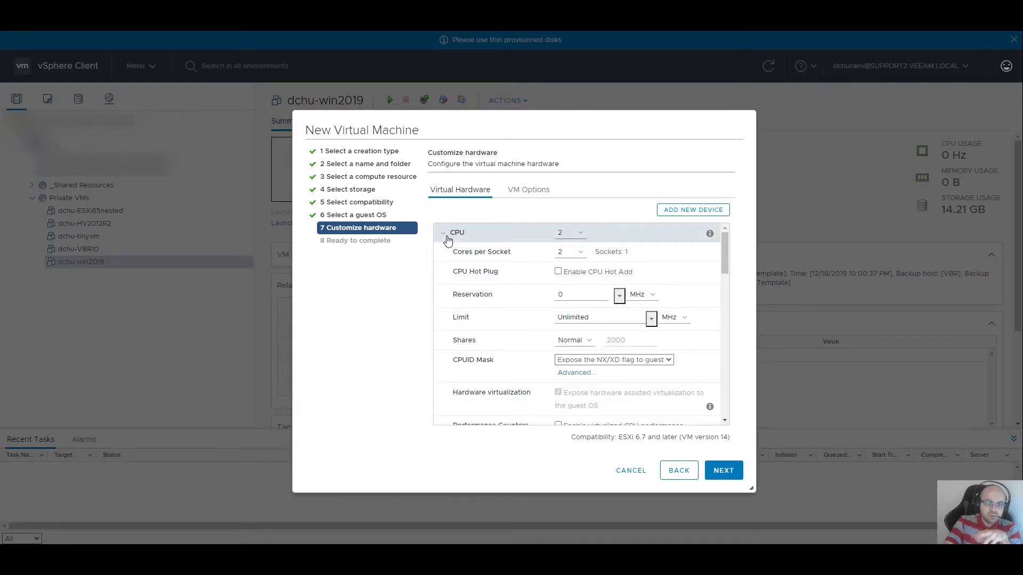
left_click_drag(595, 316, 526, 285)
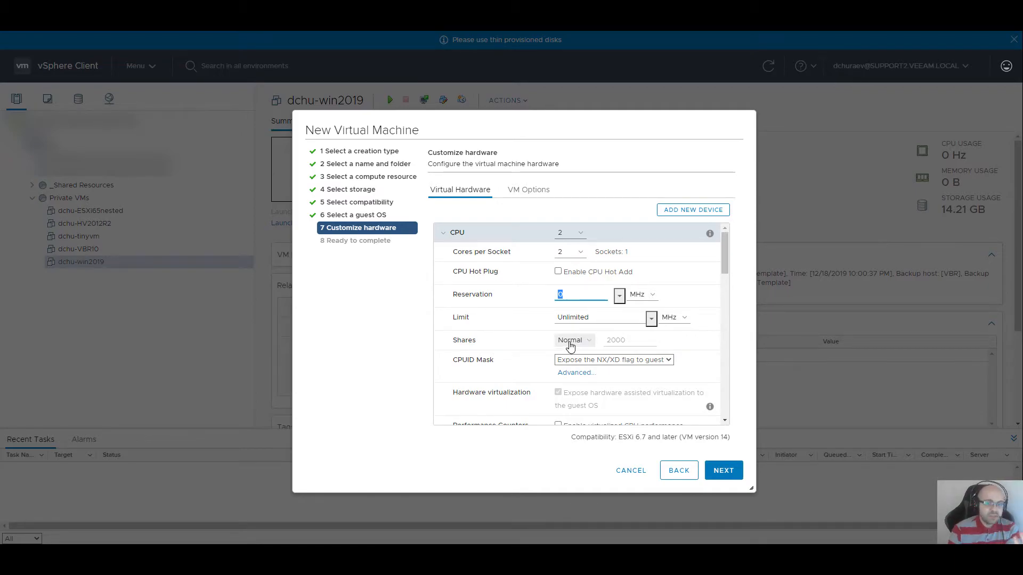
left_click(568, 318)
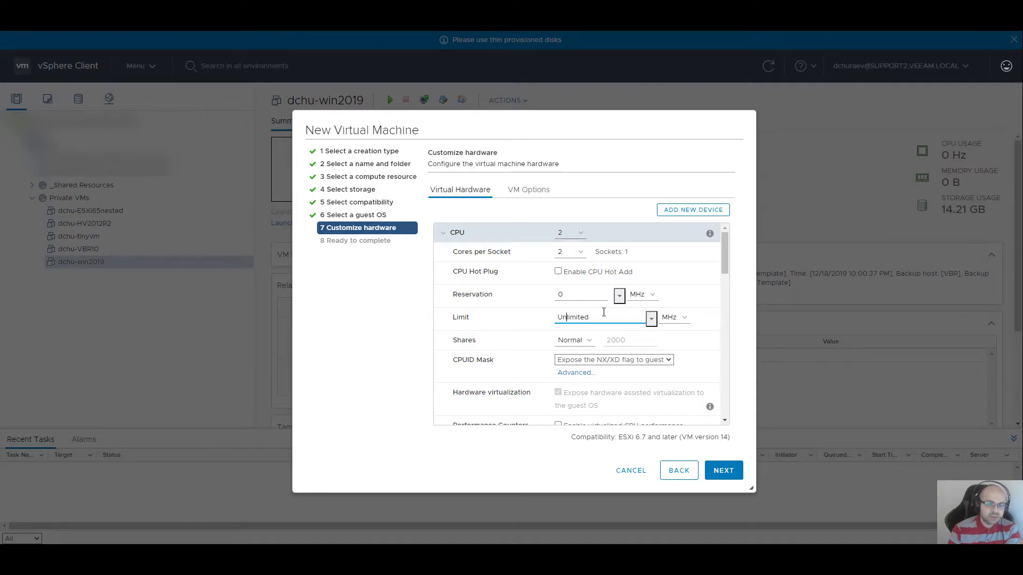
left_click(580, 298)
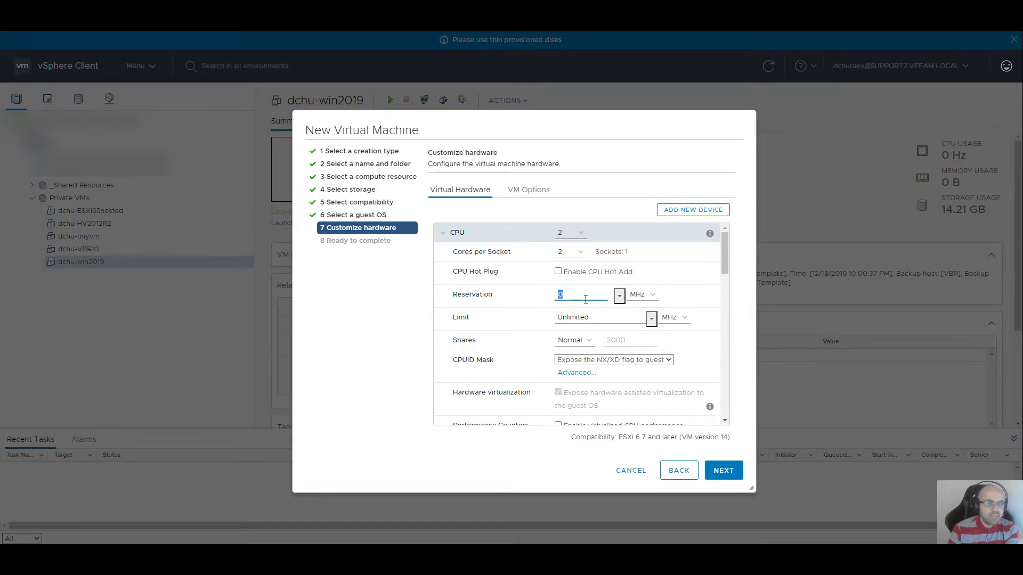
key("Tab")
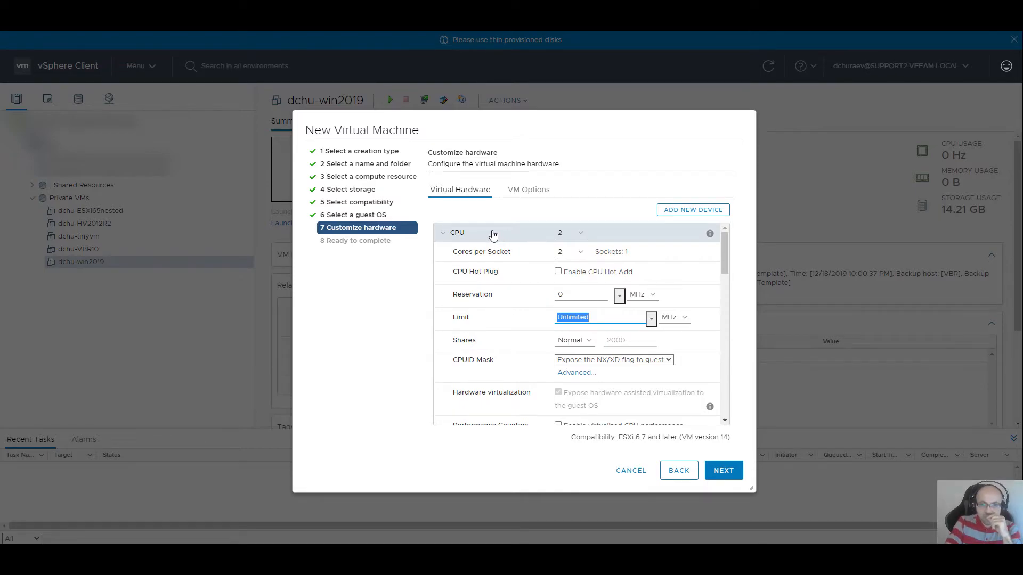
left_click(445, 235)
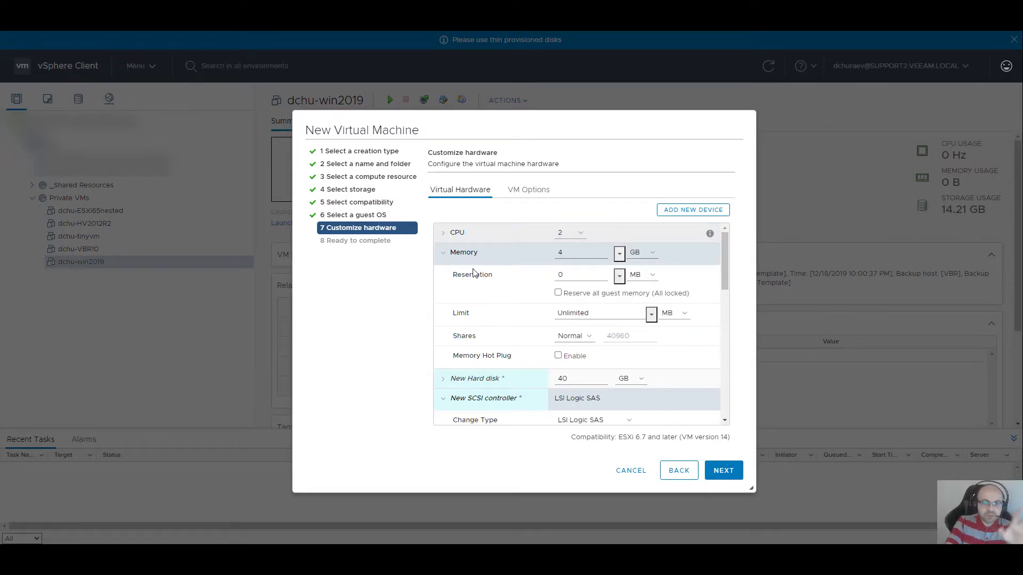
left_click(440, 261)
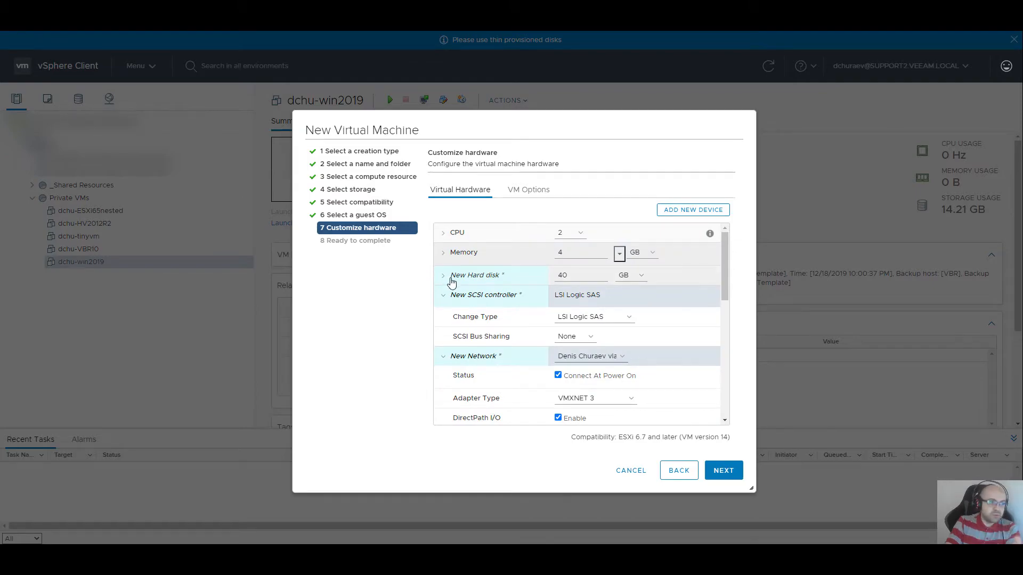
left_click(451, 302)
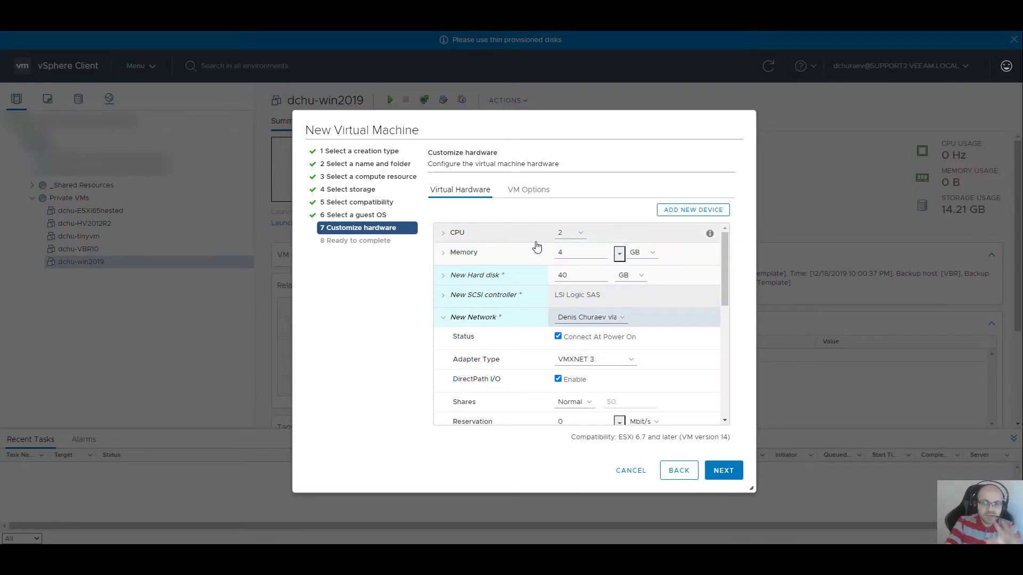
Continue to the final summary, review the chosen configuration and finish creating the virtual machine.
left_click(723, 471)
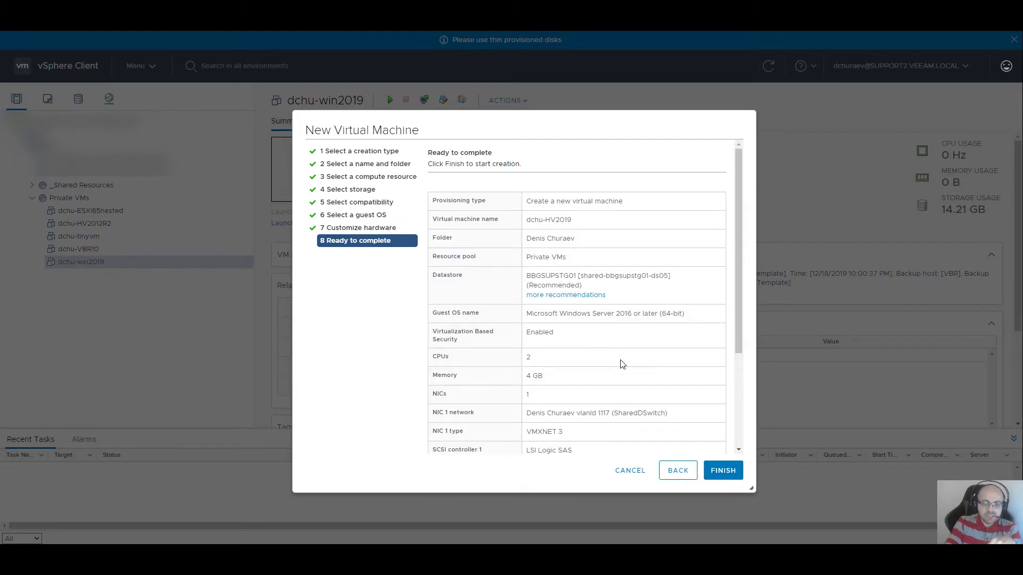
left_click(720, 473)
scroll(693, 255, "down", 3)
scroll(708, 283, "up", 3)
left_click(723, 471)
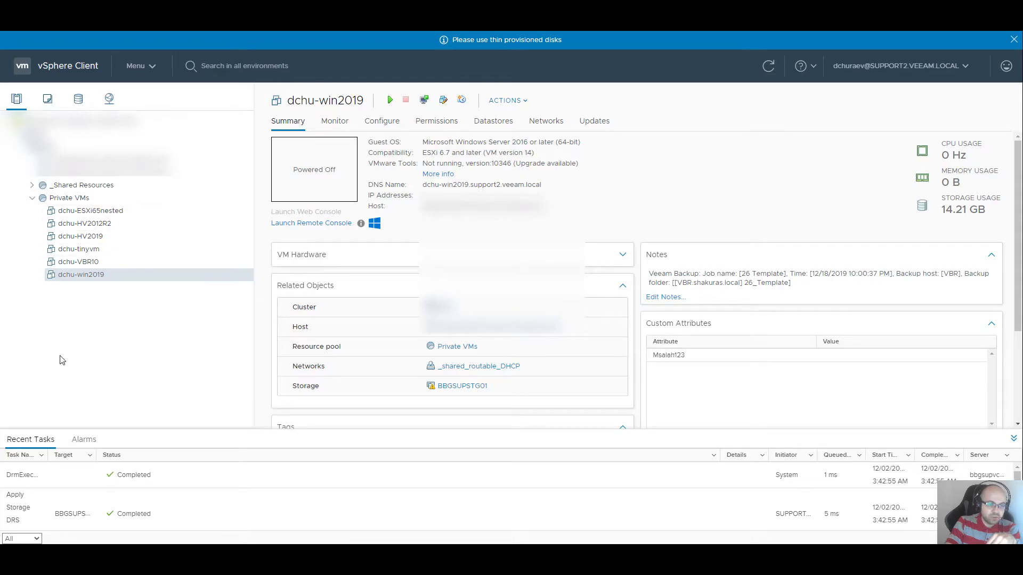
Select the new dchu-HV2019 virtual machine in the Private VMs inventory.
key("Up")
key("Up")
key("Up")
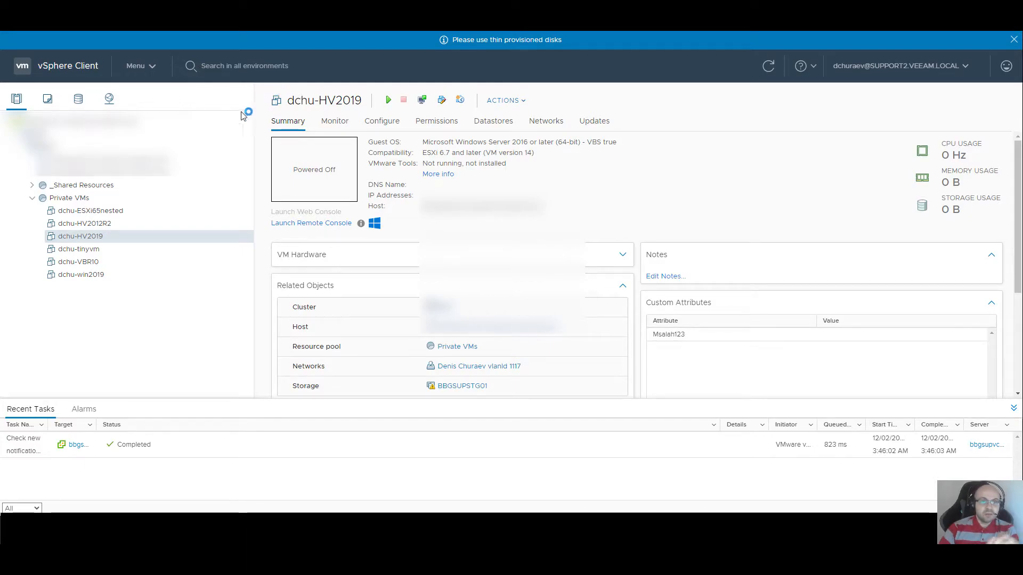
Examine the summary of dchu-HV2019: its name, guest OS with VBS status, ESXi compatibility and VMware Tools status.
left_click_drag(288, 101, 361, 101)
left_click(554, 185)
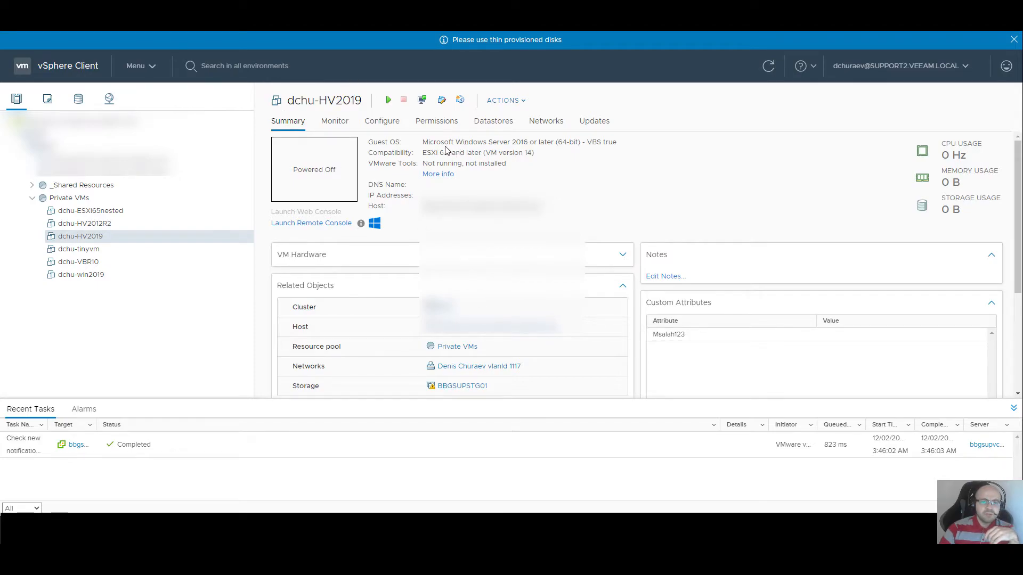
left_click_drag(424, 142, 617, 143)
left_click(609, 164)
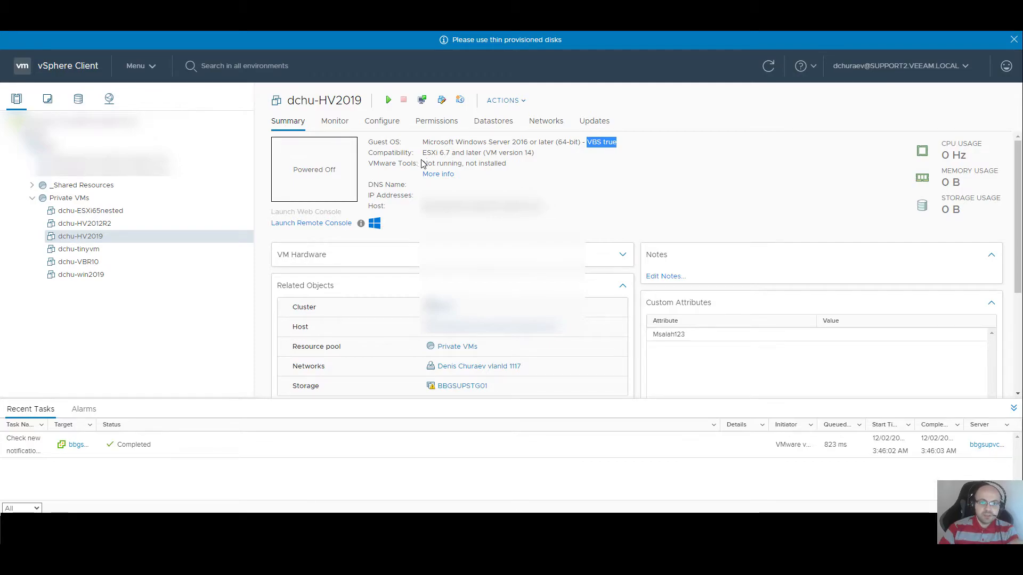
left_click_drag(423, 153, 525, 158)
left_click(545, 161)
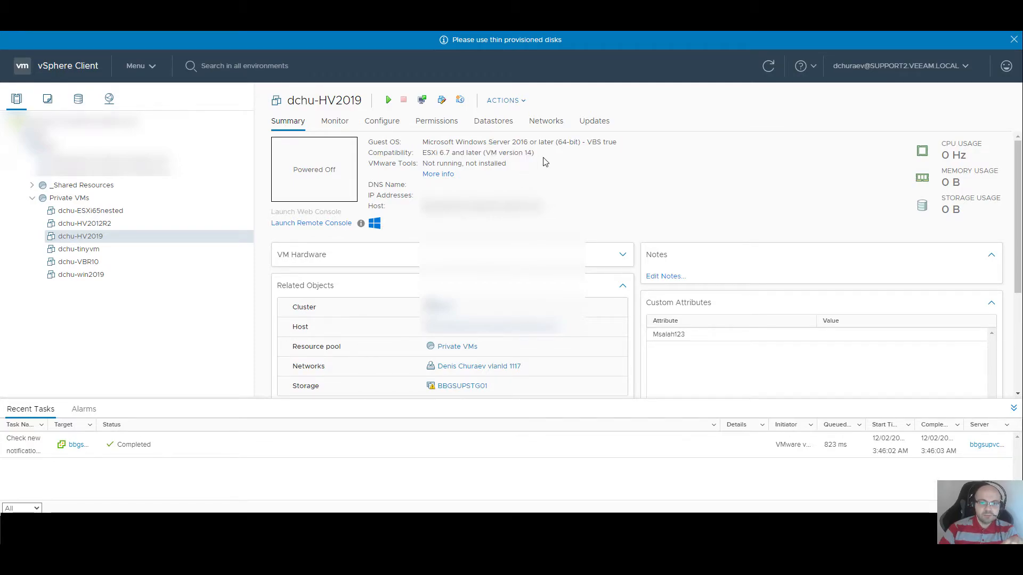
left_click_drag(452, 153, 441, 153)
left_click(483, 161)
left_click_drag(369, 163, 515, 154)
left_click(515, 170)
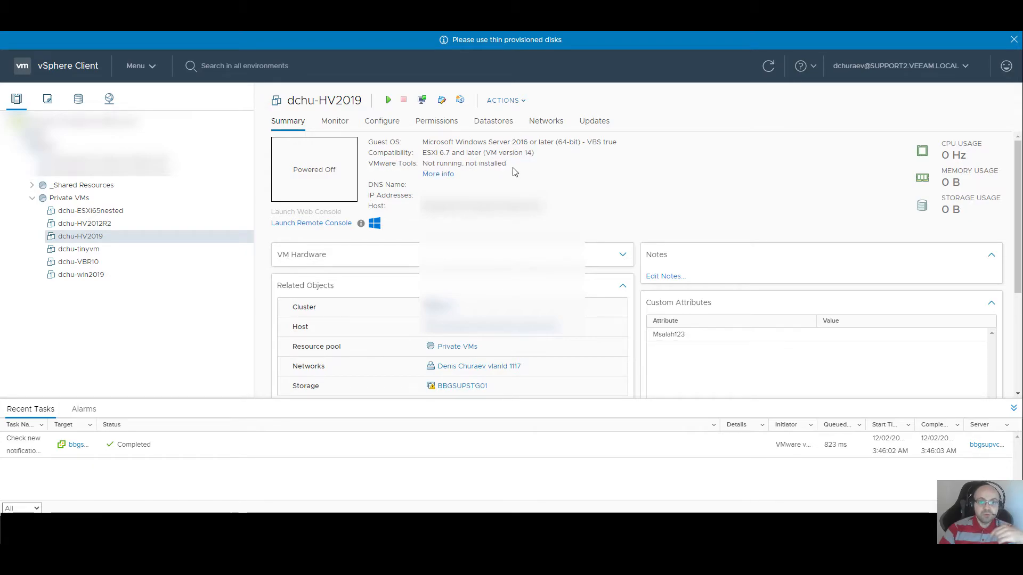
Look up the available guest OS actions for dchu-HV2019 and the additional information about its VMware Tools.
right_click(105, 236)
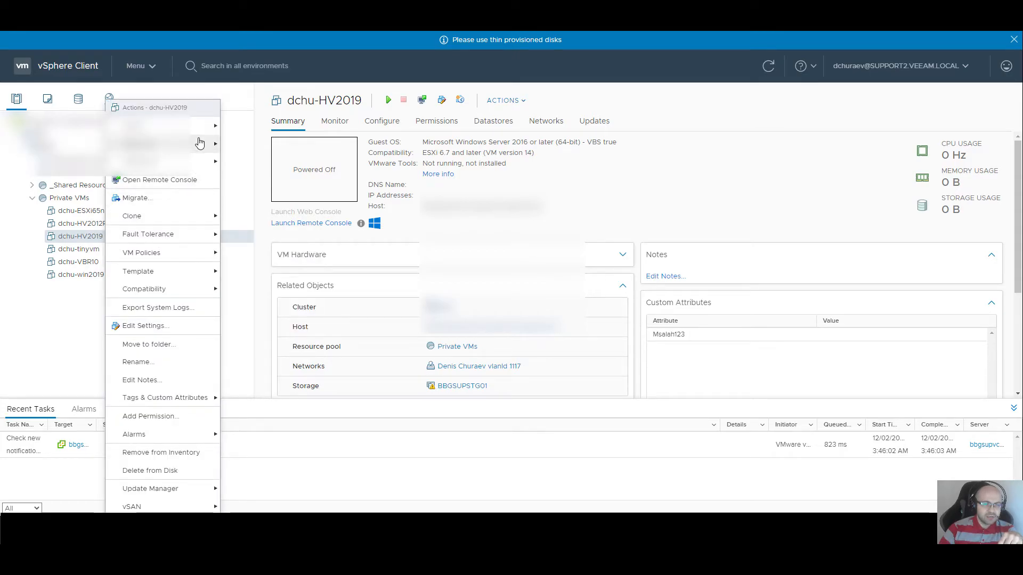
mouse_move(201, 143)
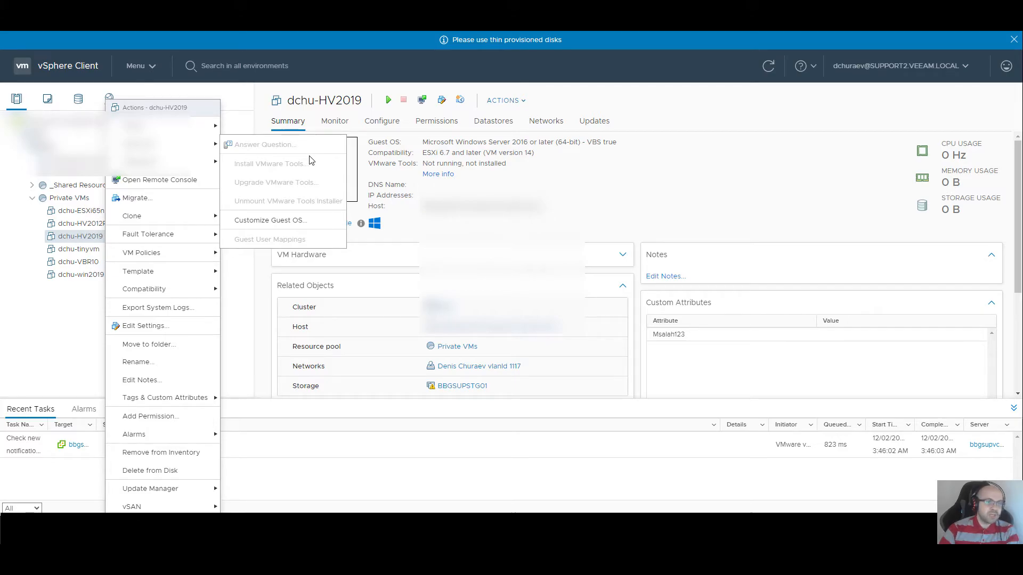
left_click(541, 160)
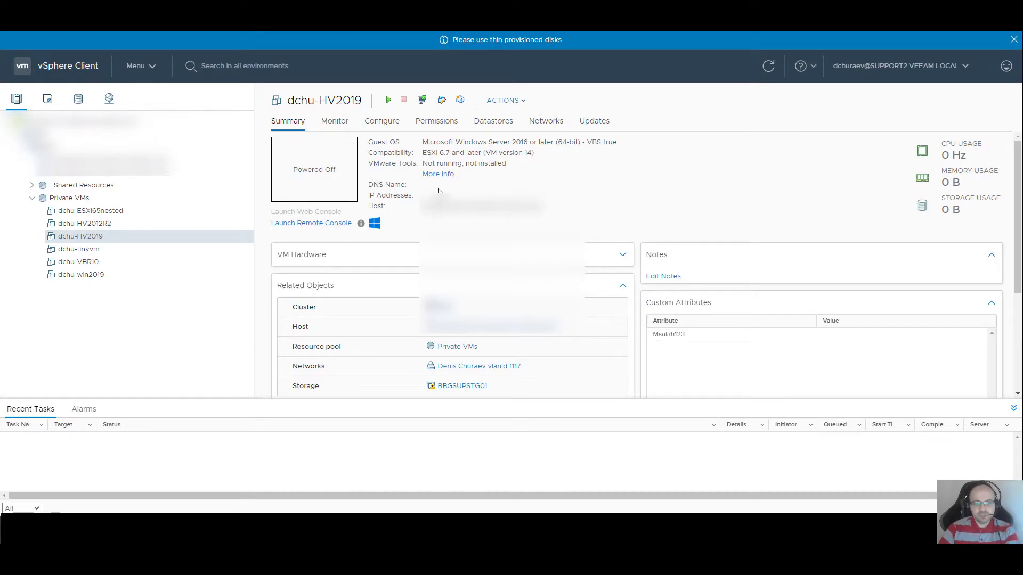
left_click(445, 175)
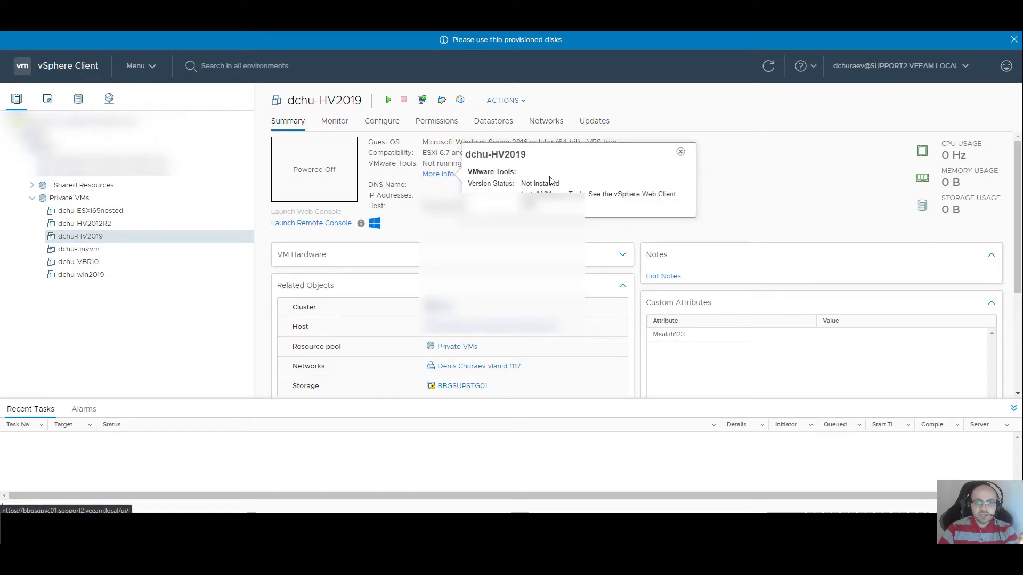
left_click(453, 175)
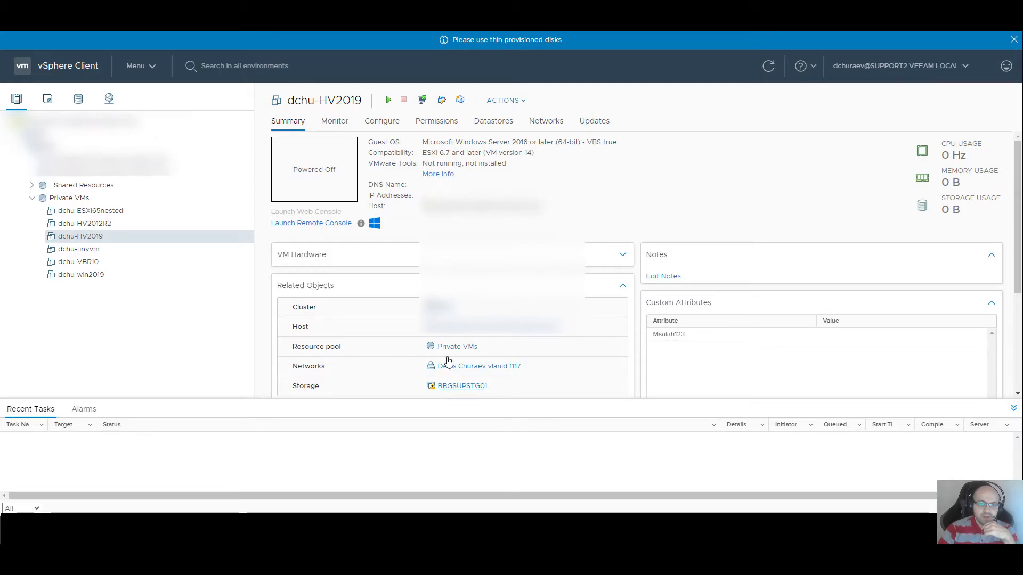
Review the monitoring issues, tasks and events of dchu-HV2019, widening the event description column to read the full entries.
left_click(334, 121)
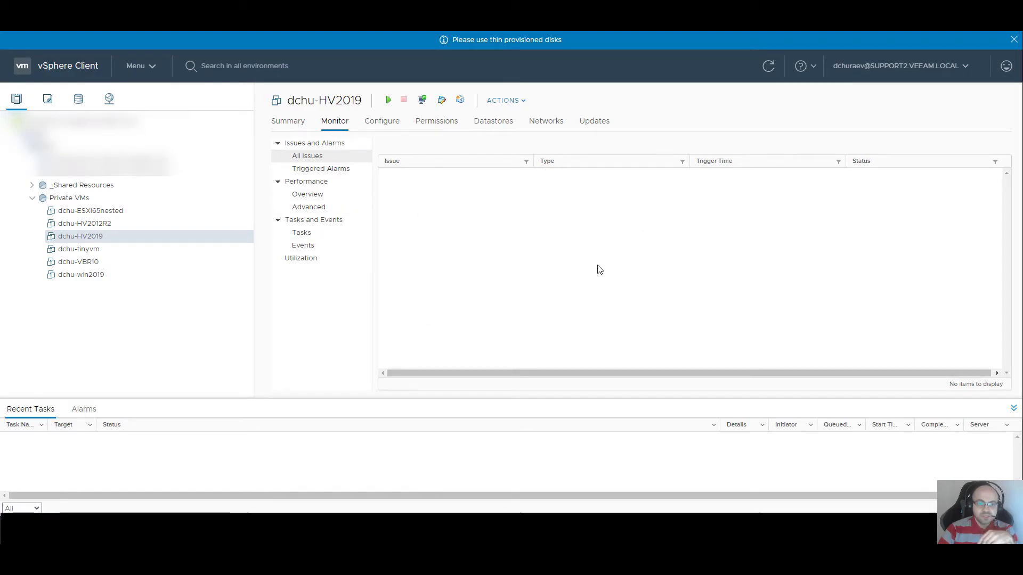
left_click(319, 232)
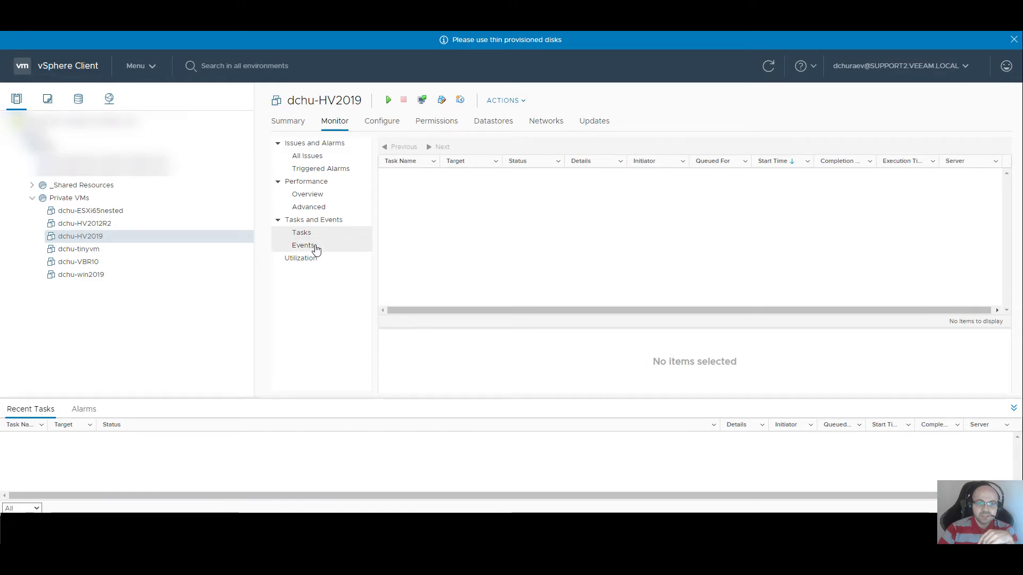
left_click(316, 246)
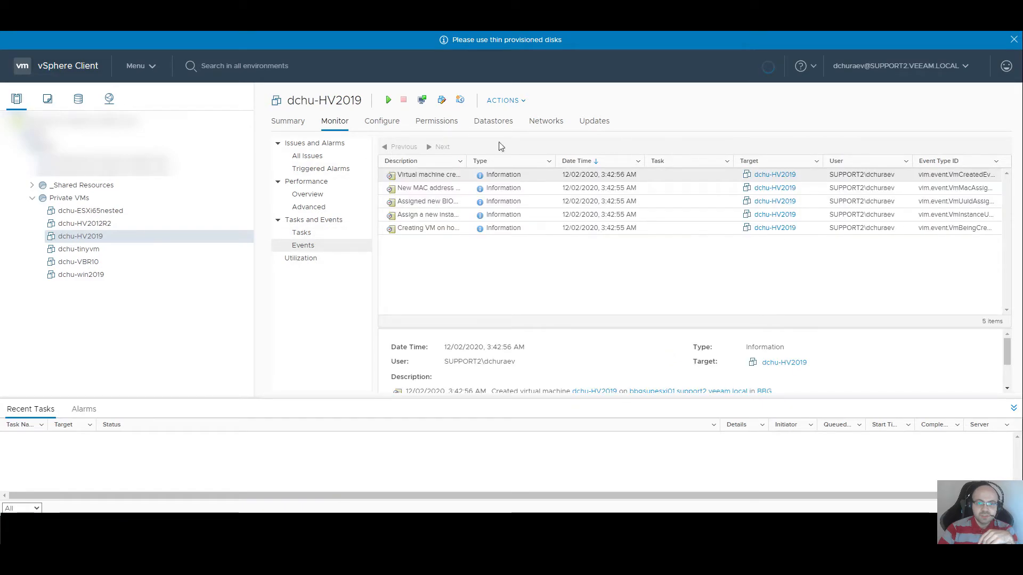
left_click_drag(466, 162, 646, 163)
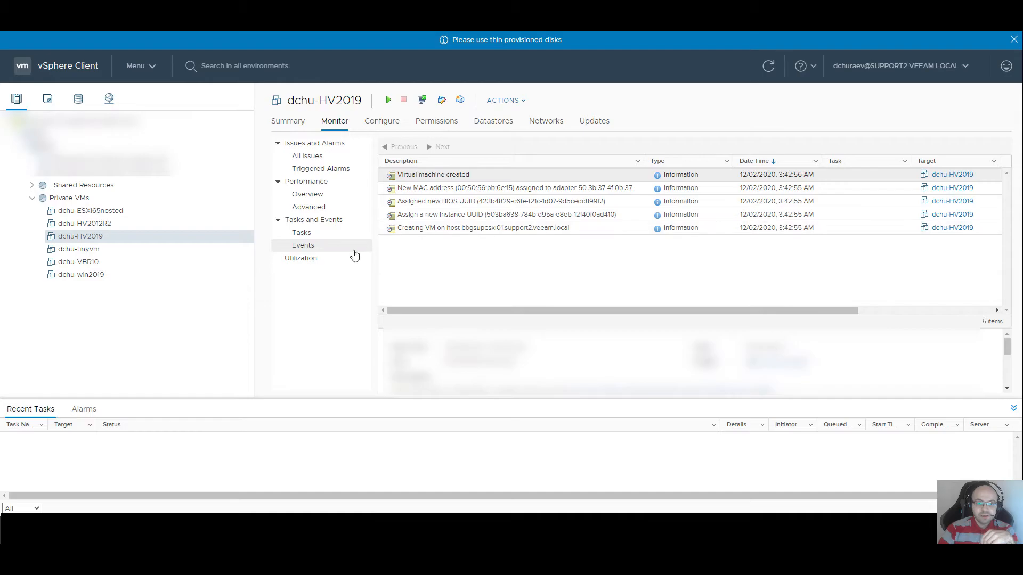
left_click(301, 235)
left_click(304, 246)
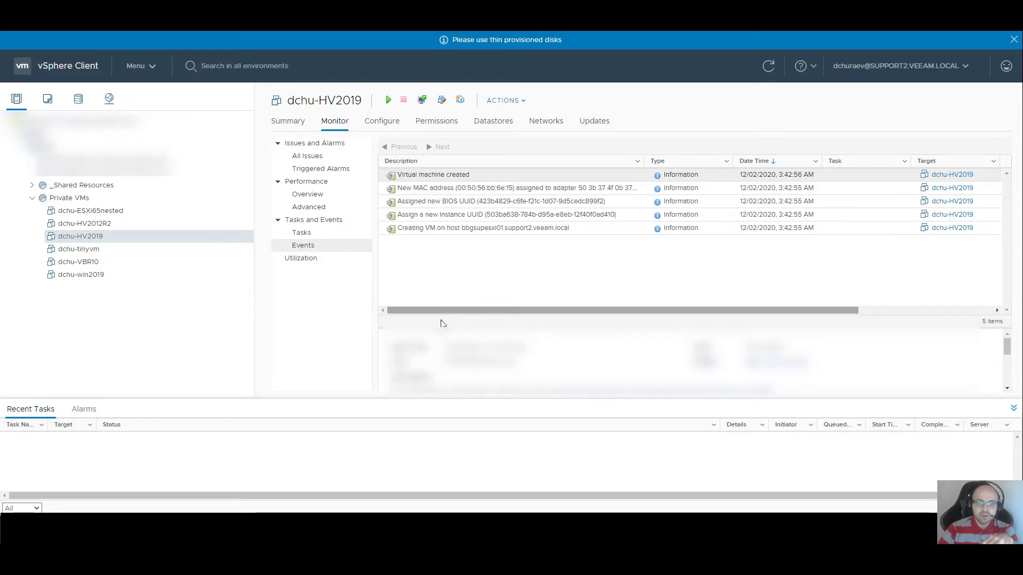
Read the details of the virtual machine creation event and the new MAC address assignment event.
scroll(453, 379, "down", 5)
scroll(452, 379, "up", 2)
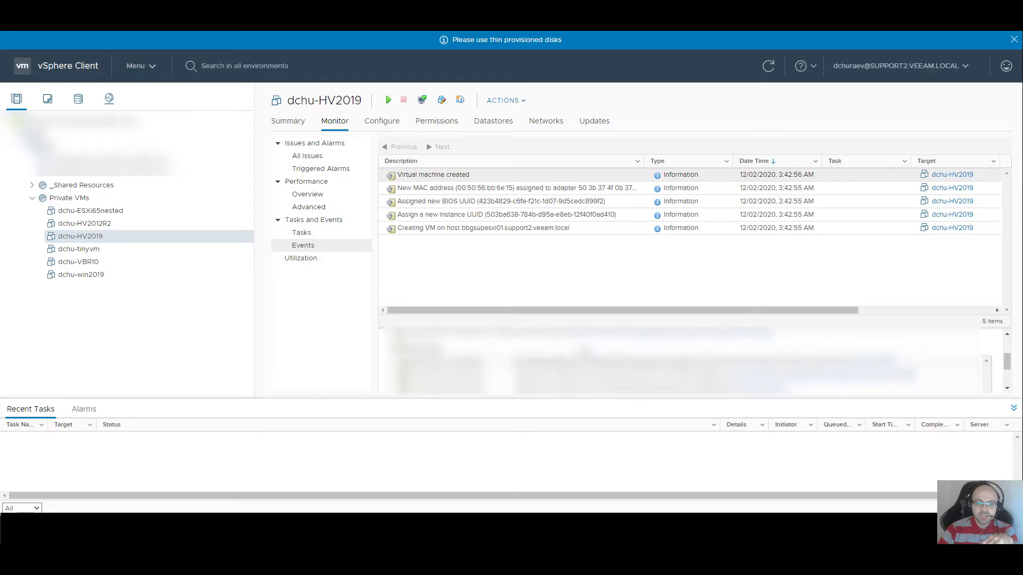
left_click(464, 191)
scroll(470, 375, "down", 2)
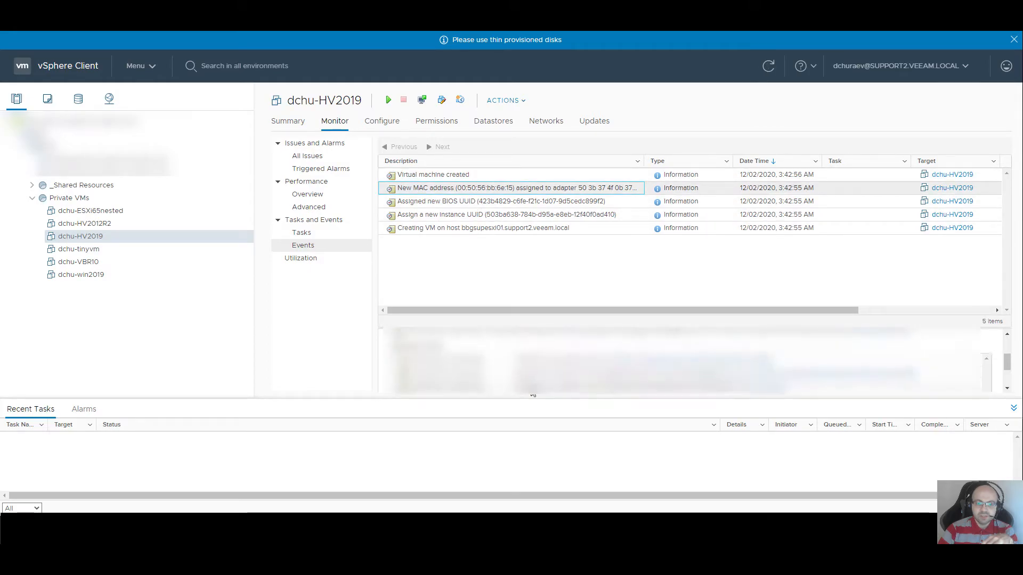
scroll(471, 376, "up", 3)
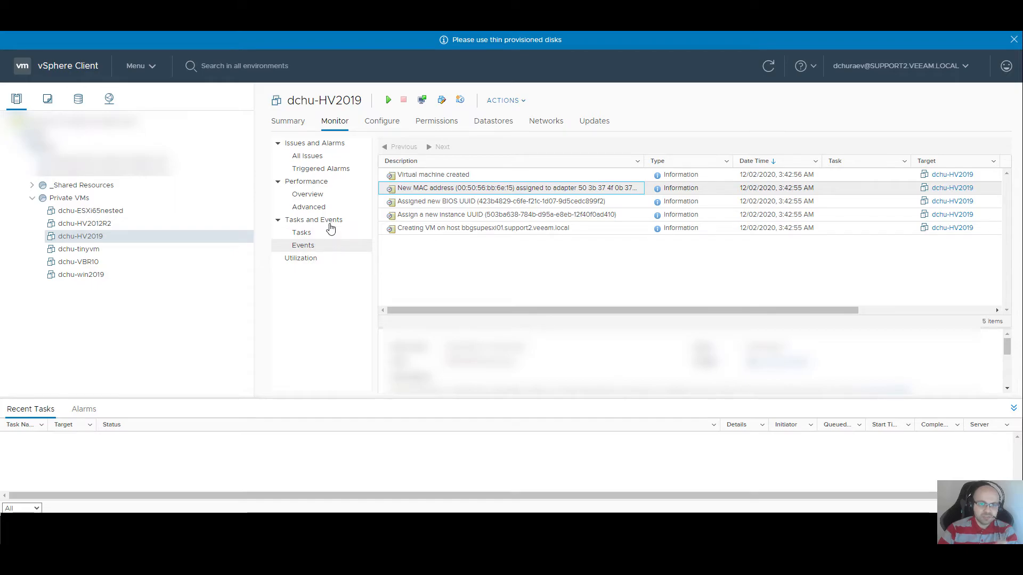
Review the SDRS rules, vApp options, storage policies and permissions of dchu-HV2019.
left_click(381, 128)
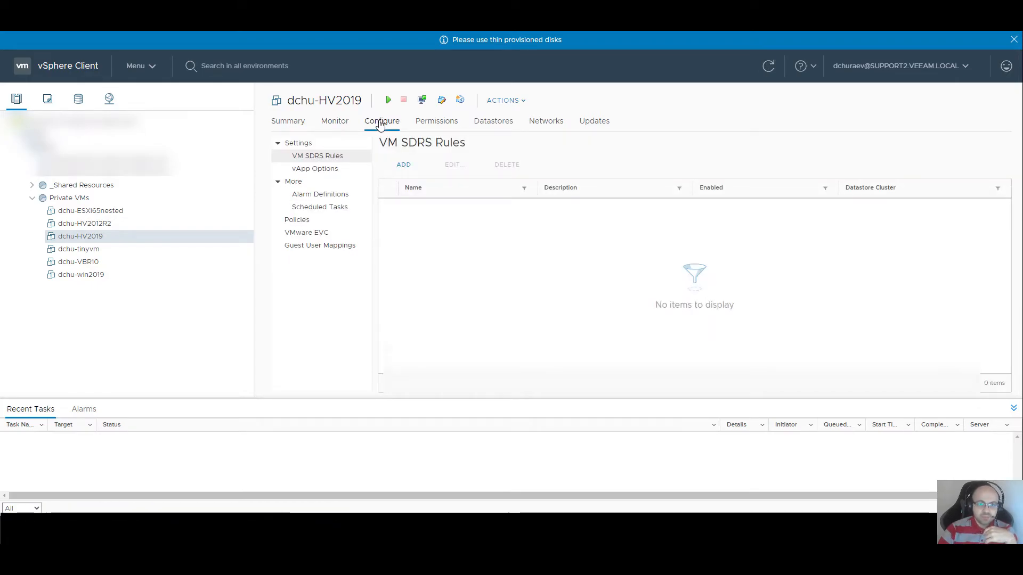
left_click(342, 172)
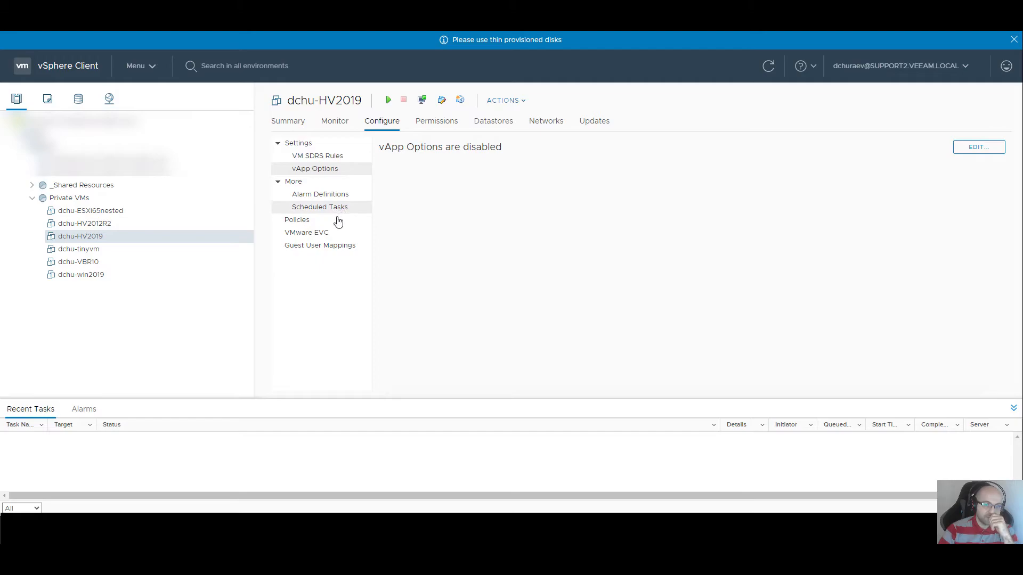
left_click(320, 220)
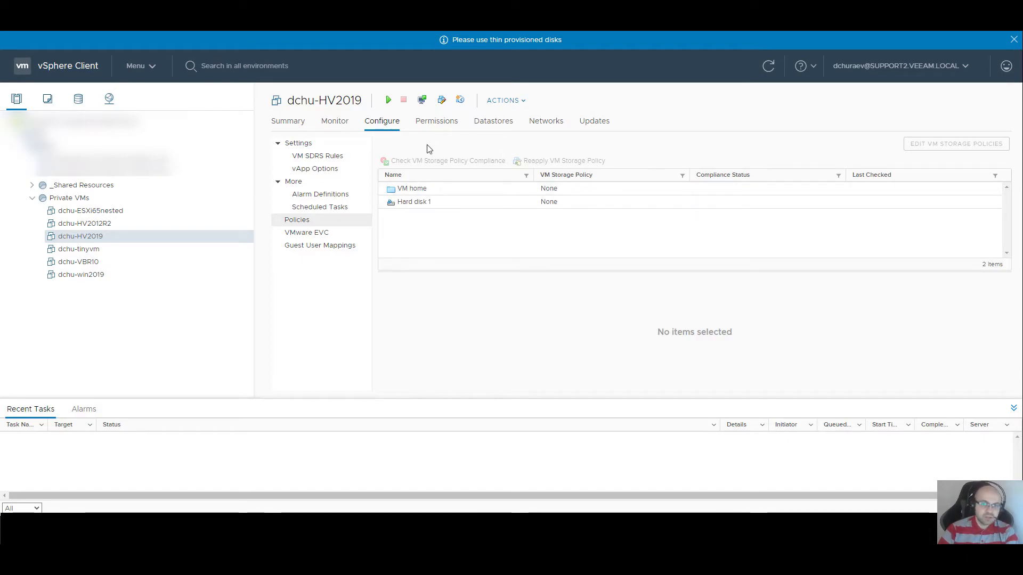
left_click(440, 130)
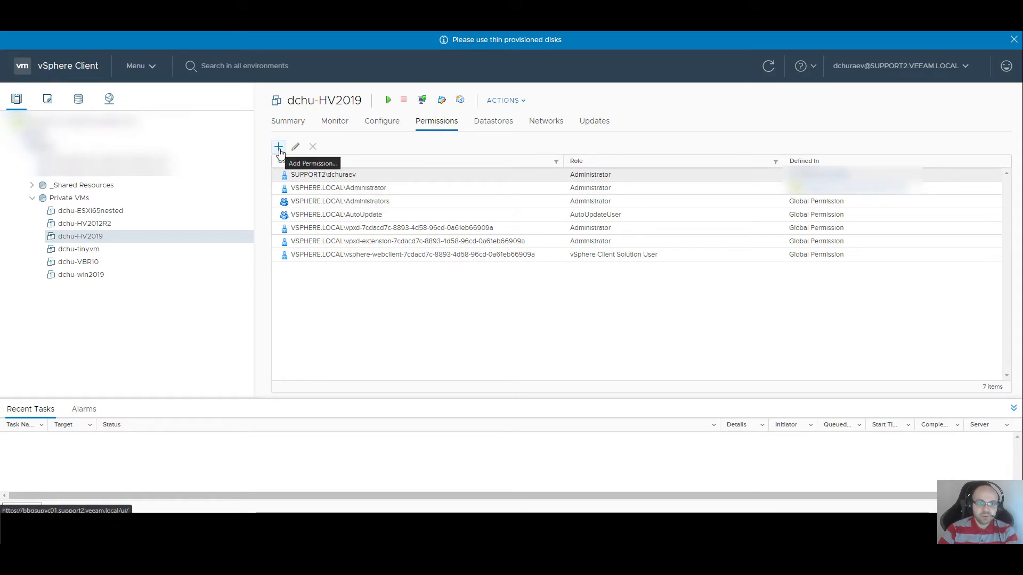
Review the datastore of dchu-HV2019 and the virtual machines stored on shared-bbgsupstg01-ds05, returning to dchu-HV2019.
left_click(493, 137)
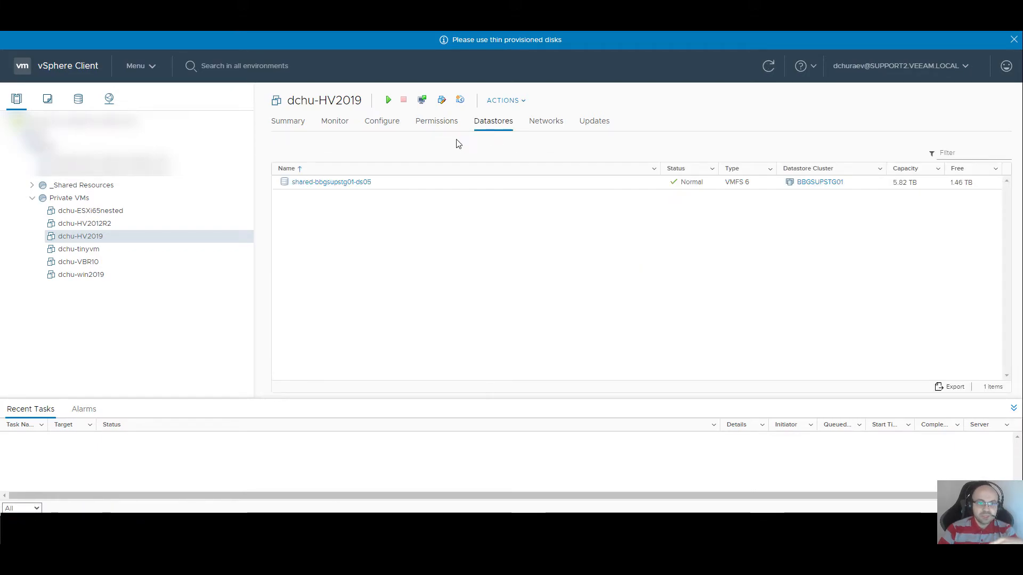
left_click(441, 187)
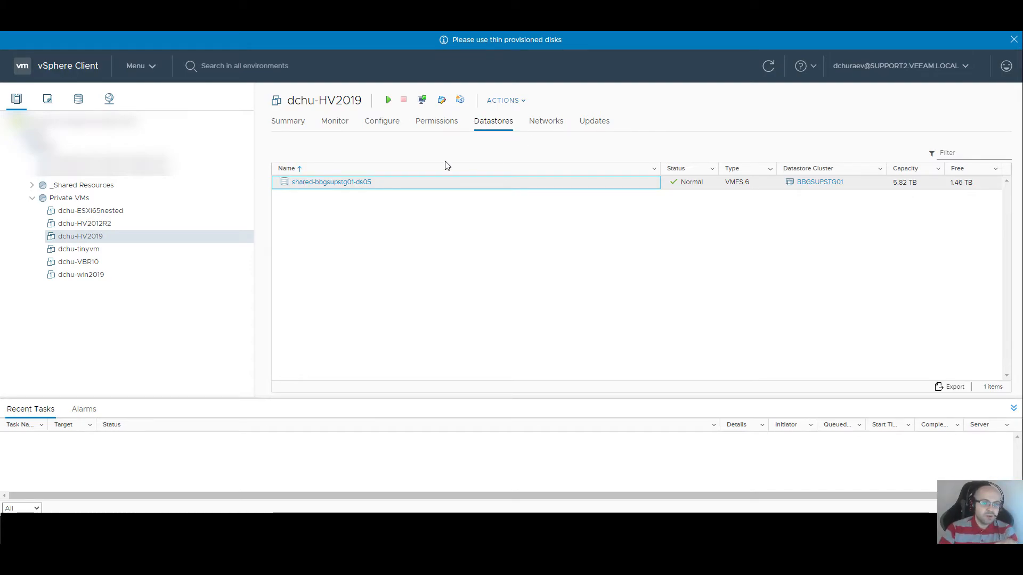
left_click(364, 184)
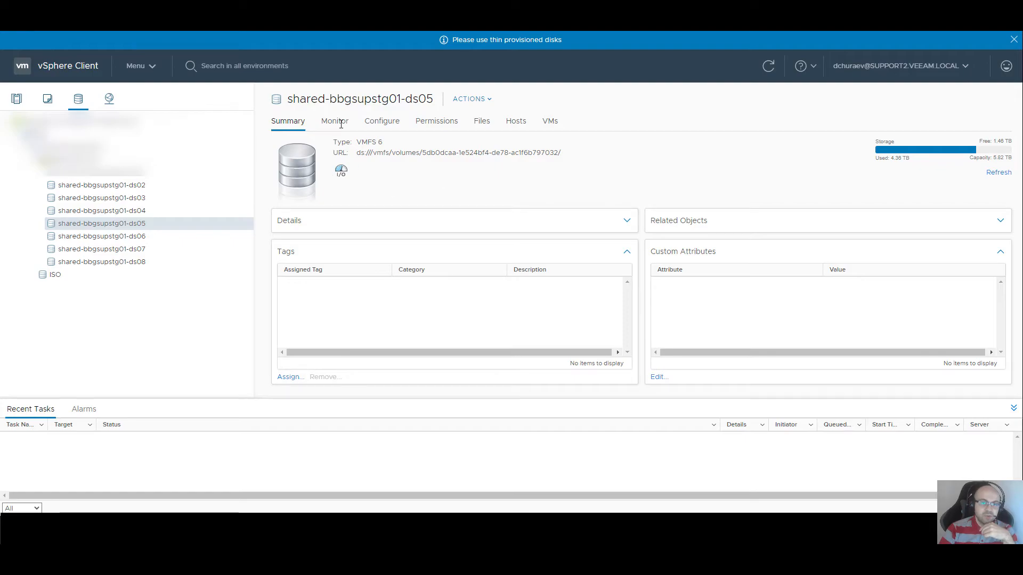
left_click(549, 121)
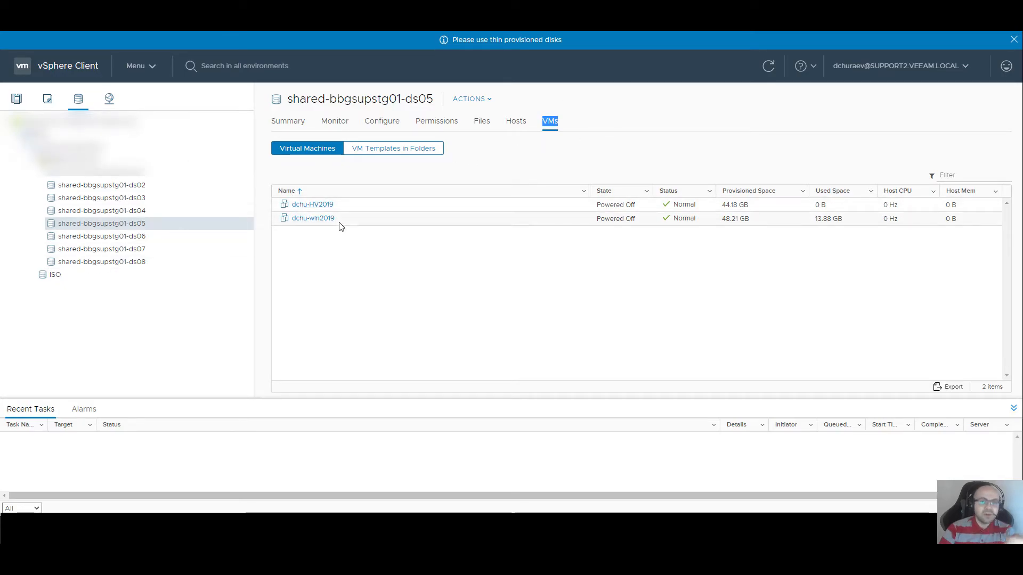
left_click(309, 205)
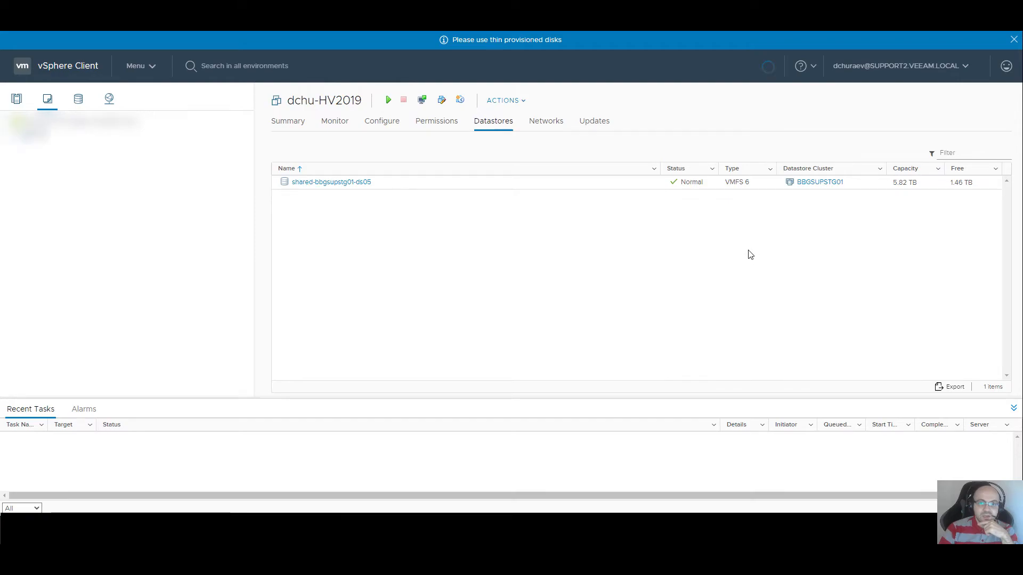
Review the networks and updates of dchu-HV2019 and return to its summary.
left_click(535, 127)
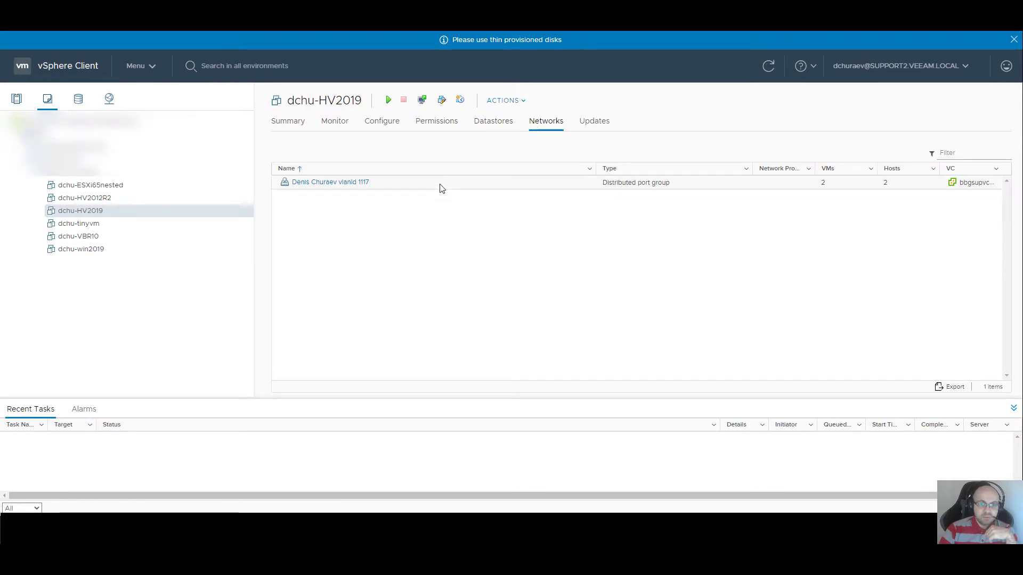
left_click(418, 184)
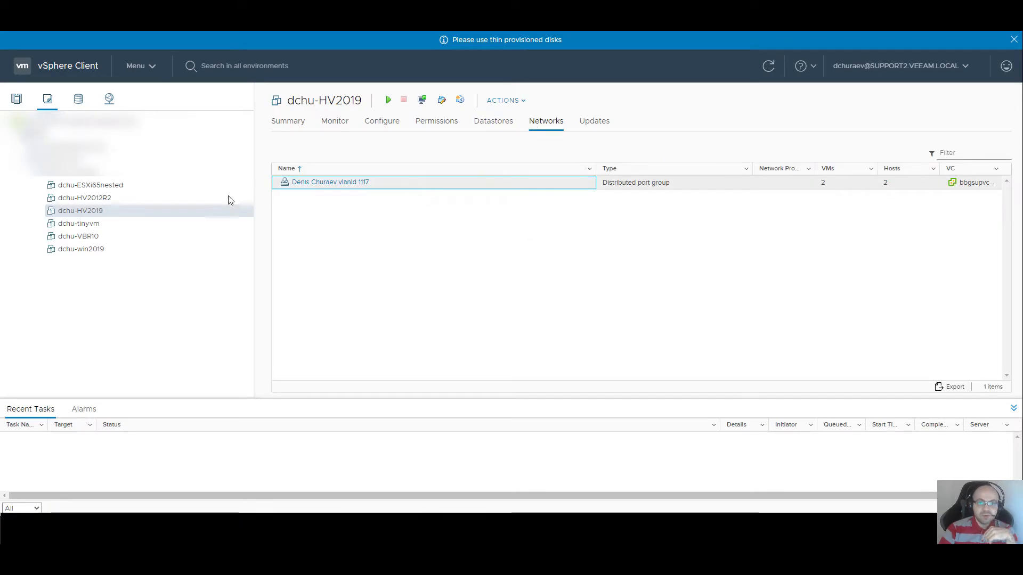
left_click(595, 122)
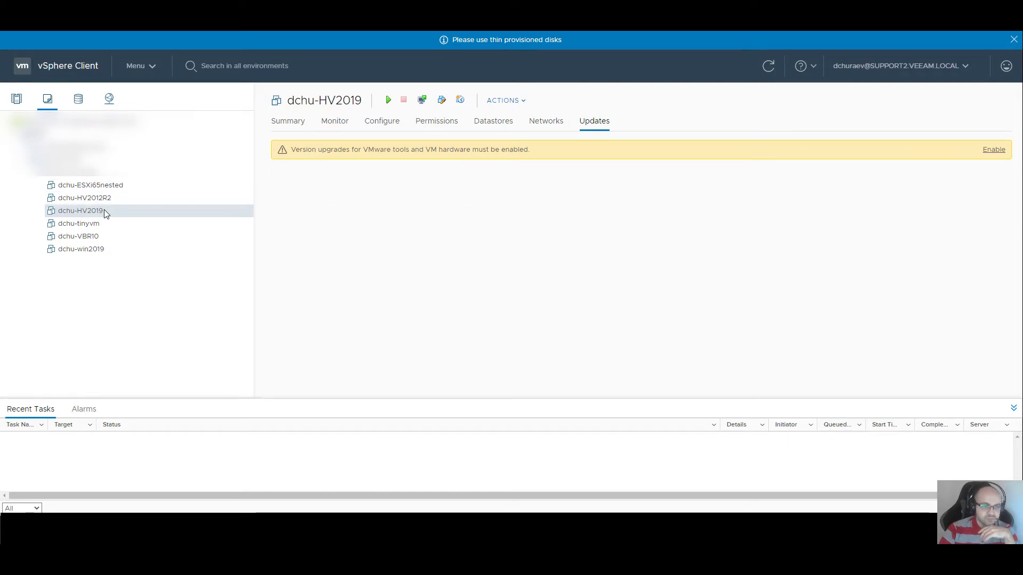
left_click(287, 128)
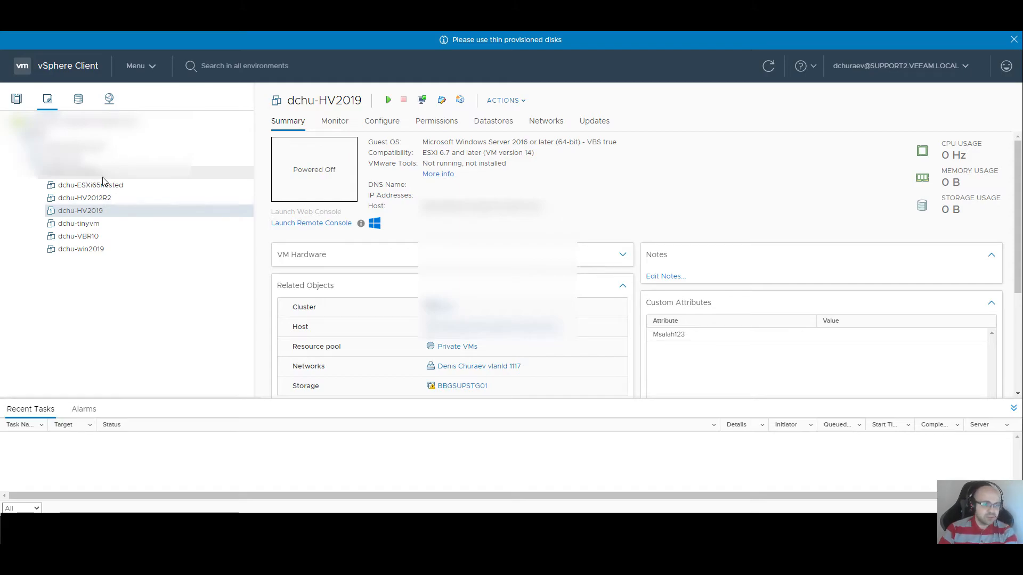
Edit the settings of dchu-HV2019 and set CD/DVD drive 1 to use a Datastore ISO File.
right_click(109, 210)
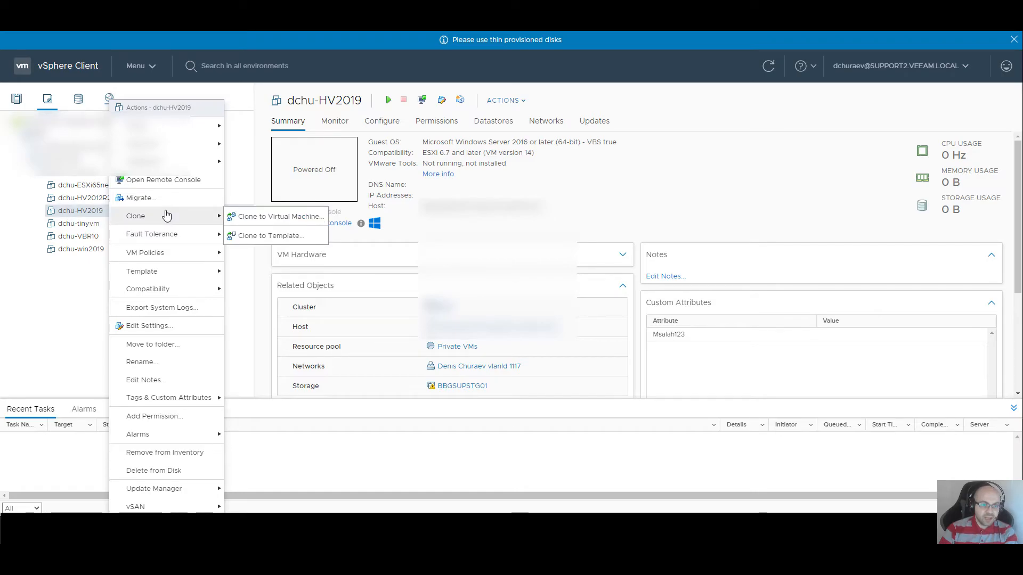
left_click(155, 326)
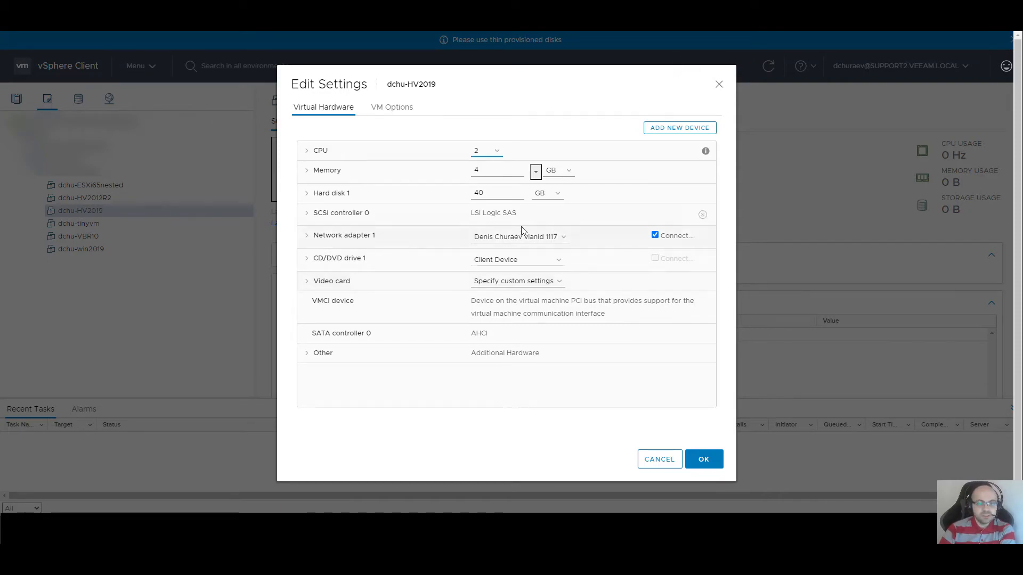
left_click(306, 259)
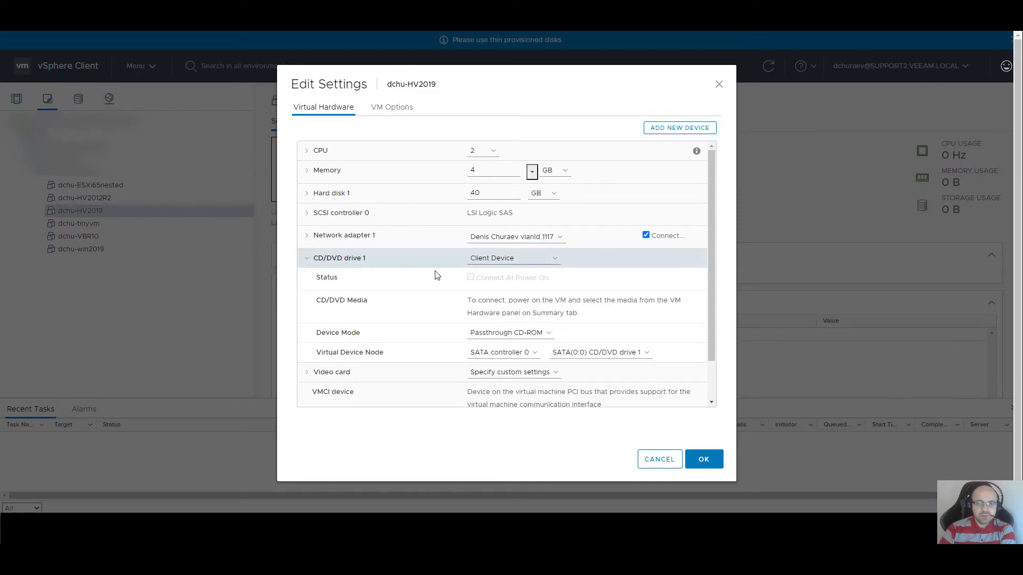
left_click(501, 262)
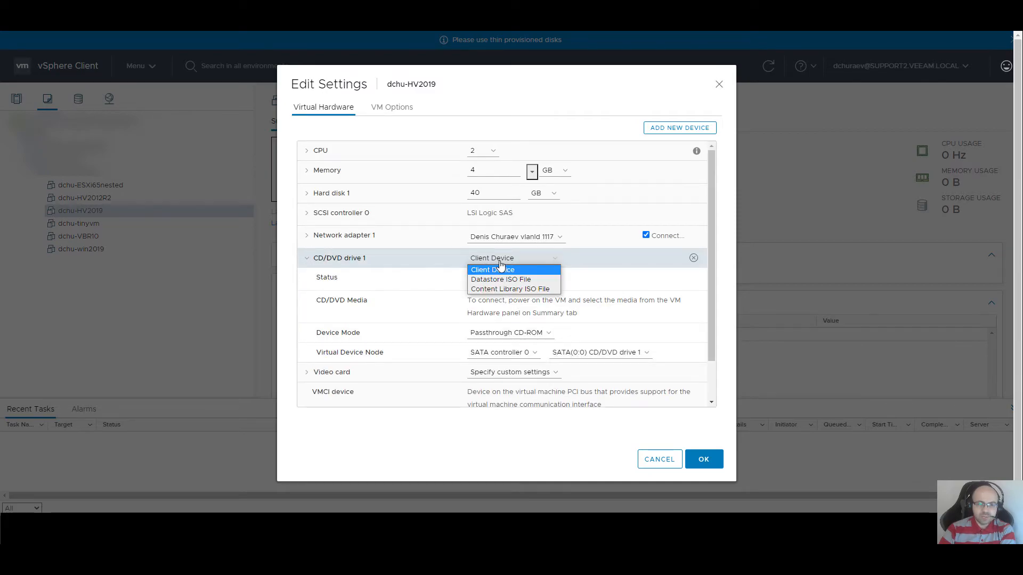
left_click(521, 280)
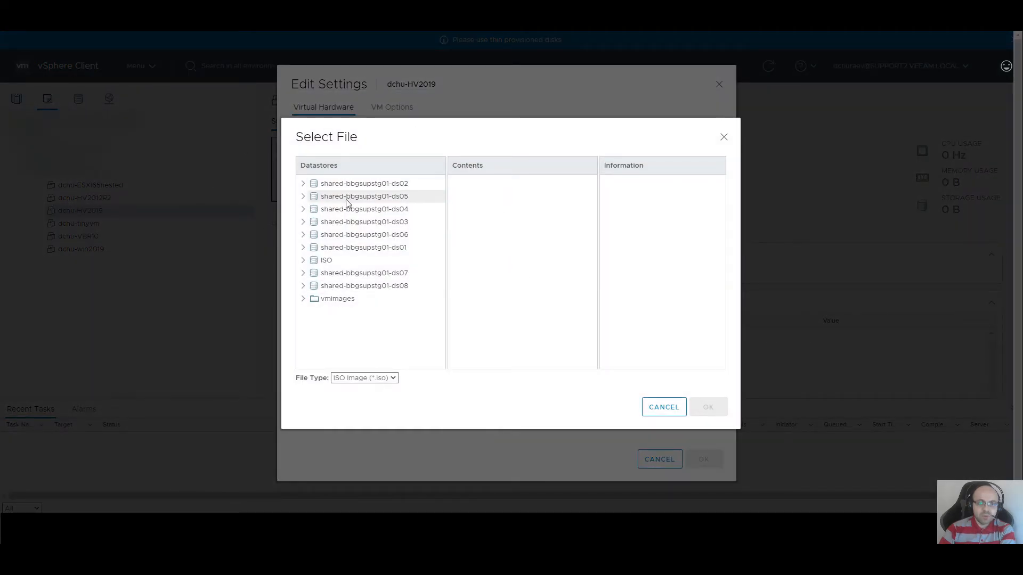
Choose the Windows Server 2019 ISO image from the Microsoft/OS/Windows Server 2019 folder of the ISO datastore as the drive's media.
left_click(324, 263)
left_click(303, 261)
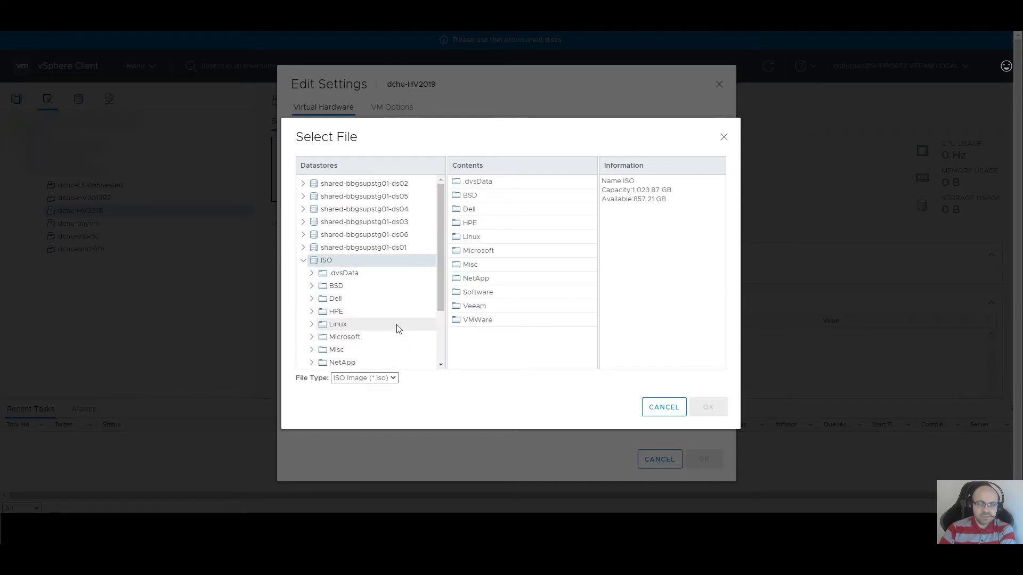
scroll(397, 329, "down", 1)
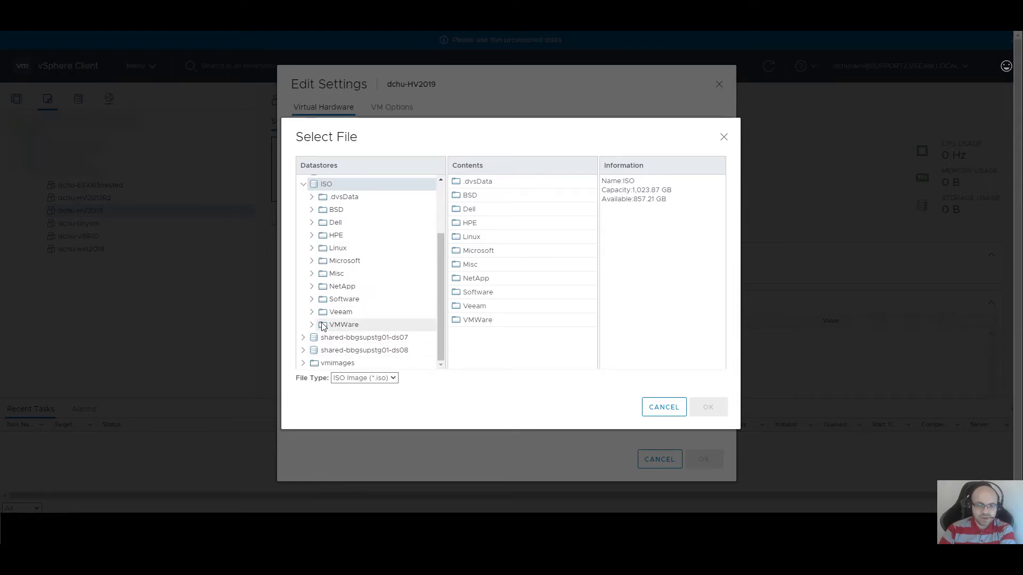
left_click(313, 261)
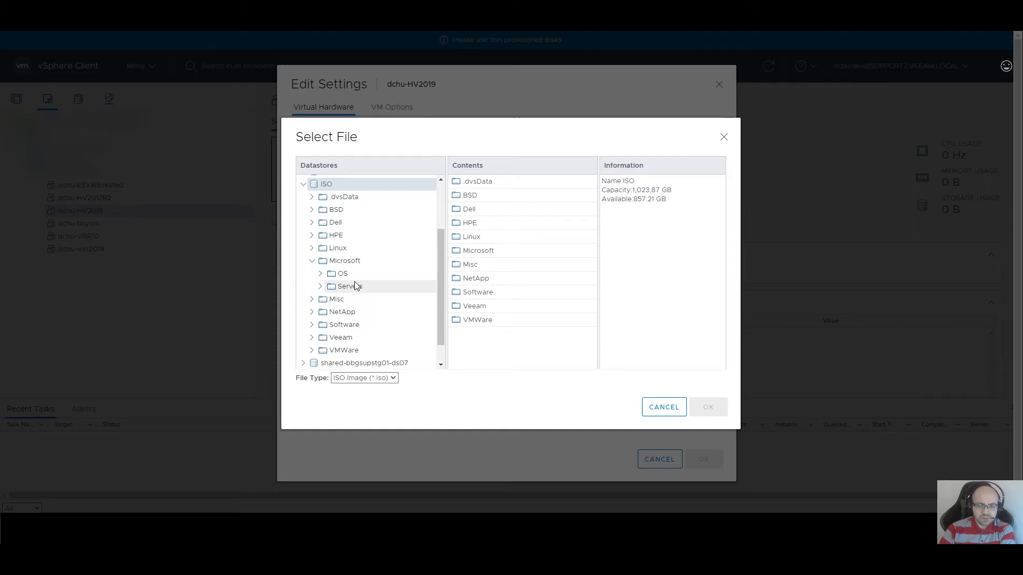
left_click(321, 286)
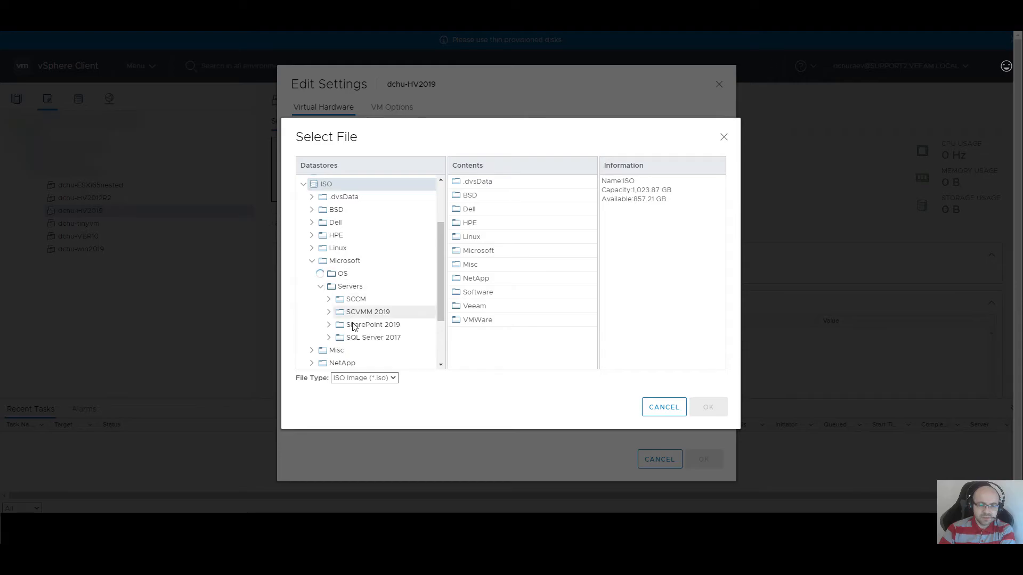
left_click(355, 273)
scroll(393, 314, "down", 1)
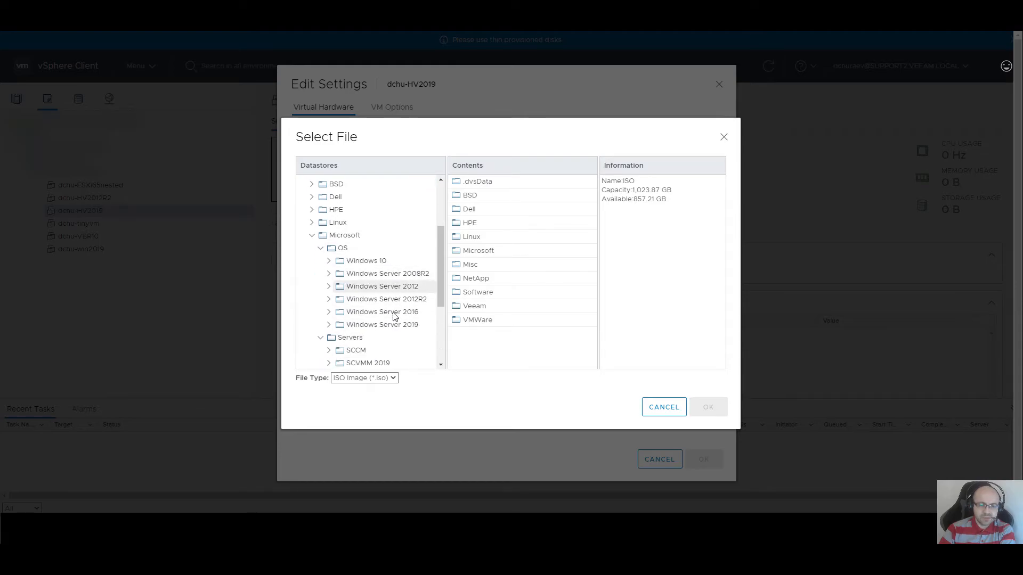
left_click(329, 298)
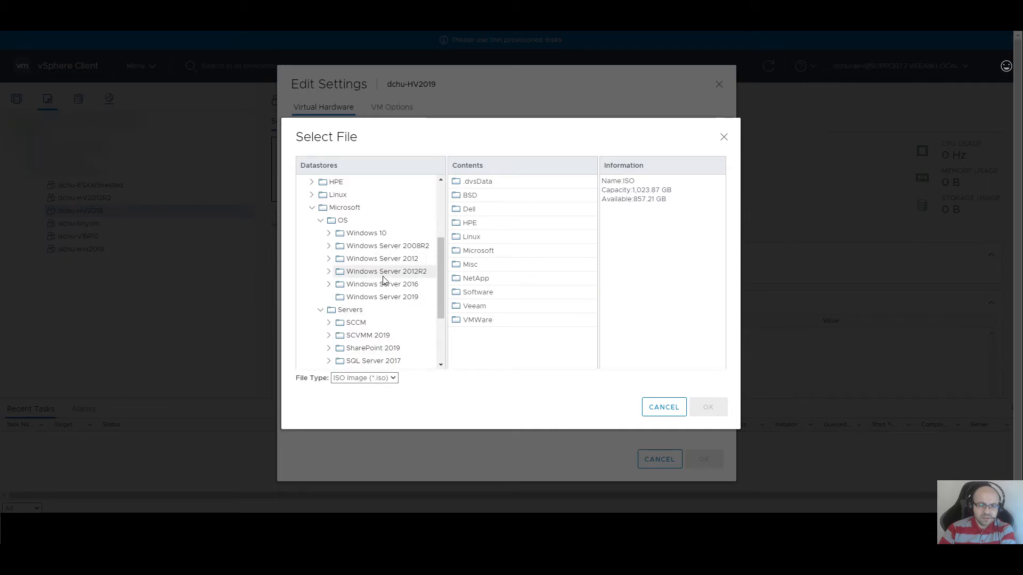
left_click(387, 298)
left_click(528, 206)
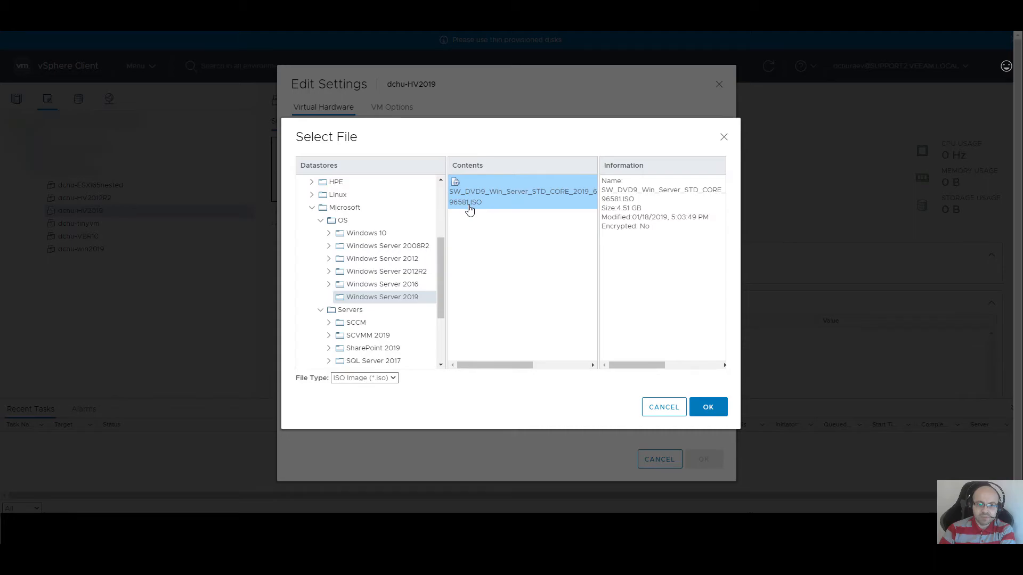
left_click(708, 407)
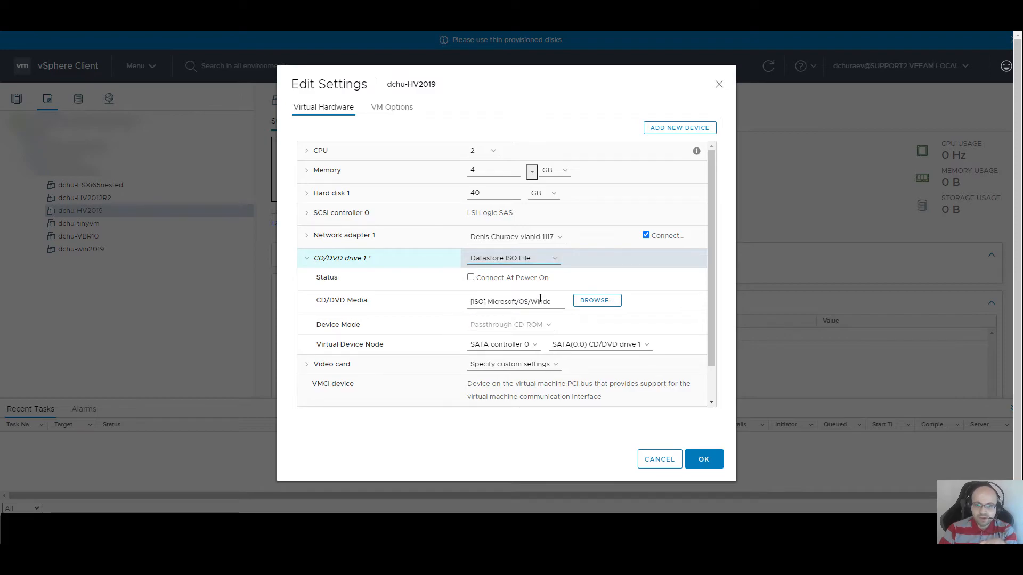
left_click_drag(488, 303, 527, 302)
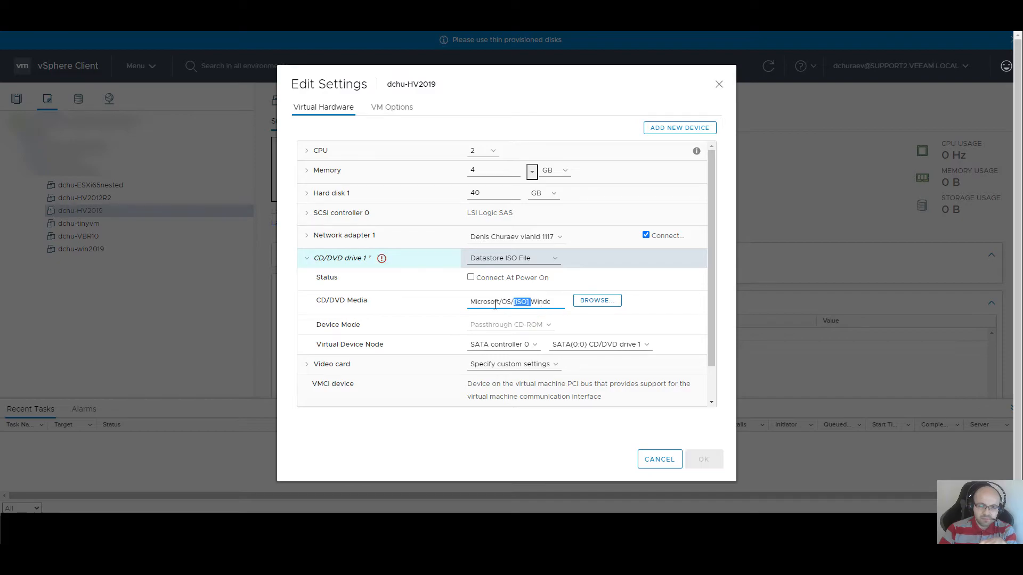
key("ctrl+z")
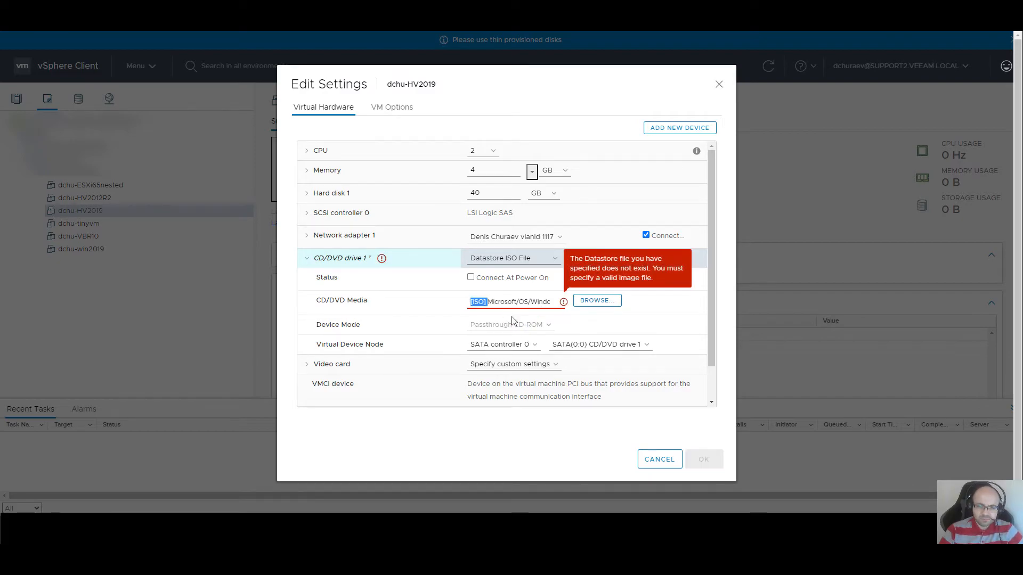
left_click(659, 293)
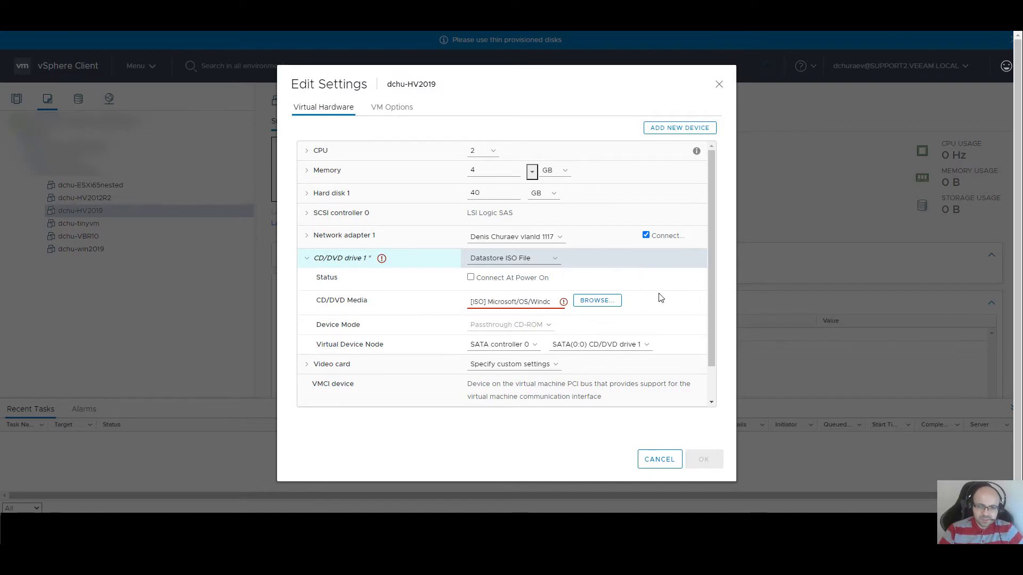
Enable Connect At Power On for CD/DVD drive 1 and save the virtual machine settings.
left_click(470, 278)
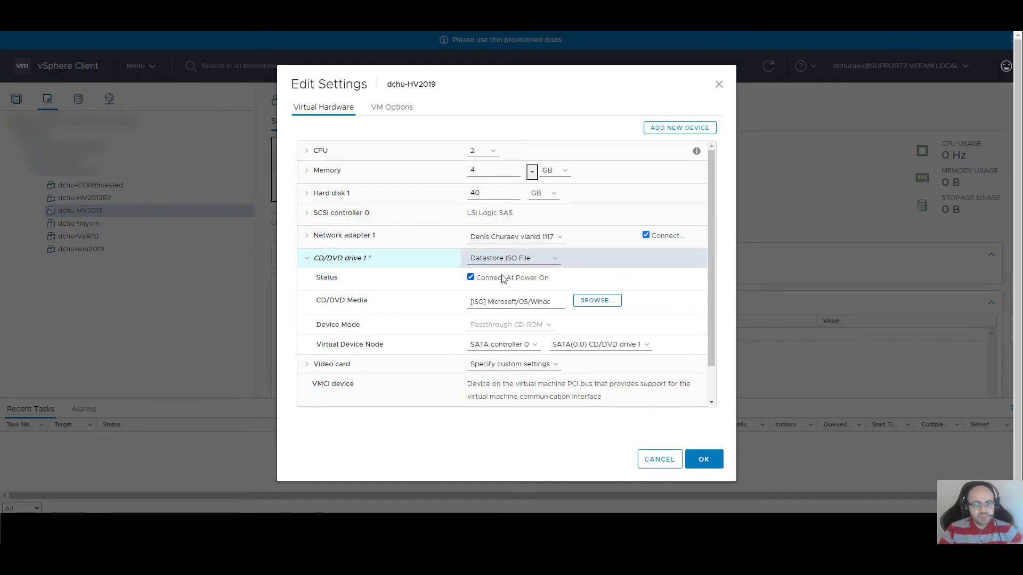
left_click(703, 461)
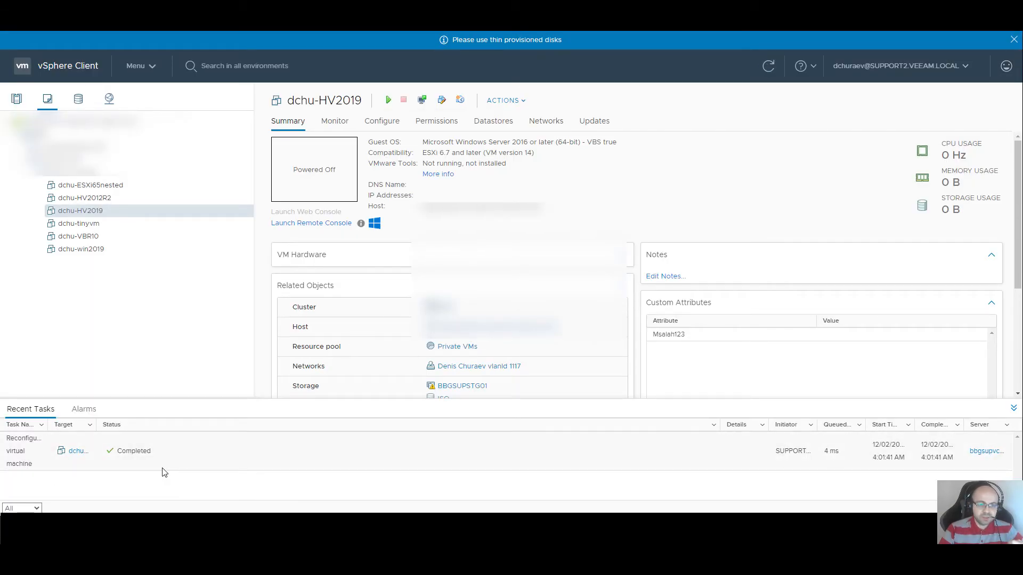
Power on dchu-HV2019 and open its web console.
left_click(388, 101)
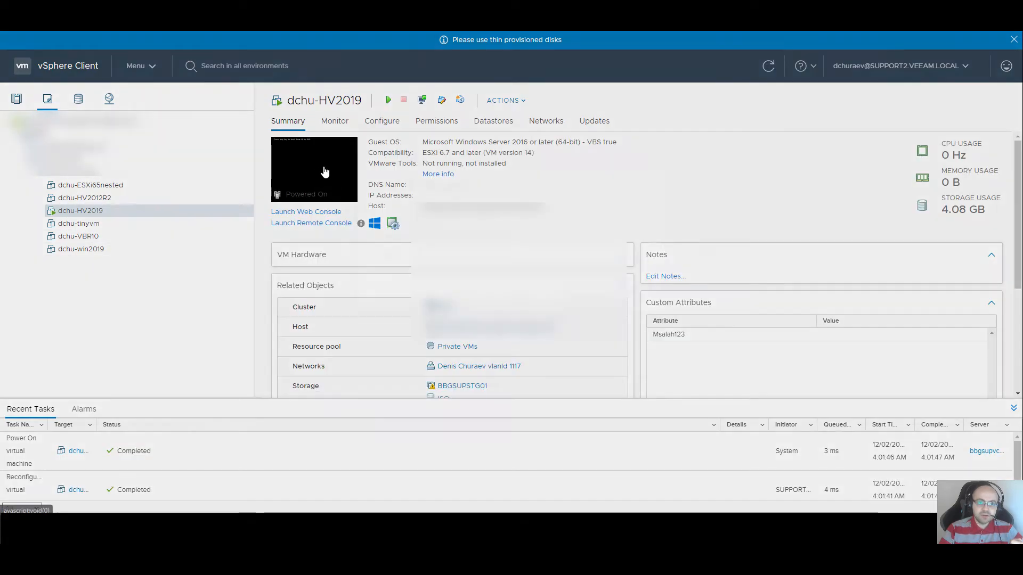
left_click(324, 171)
left_click(633, 322)
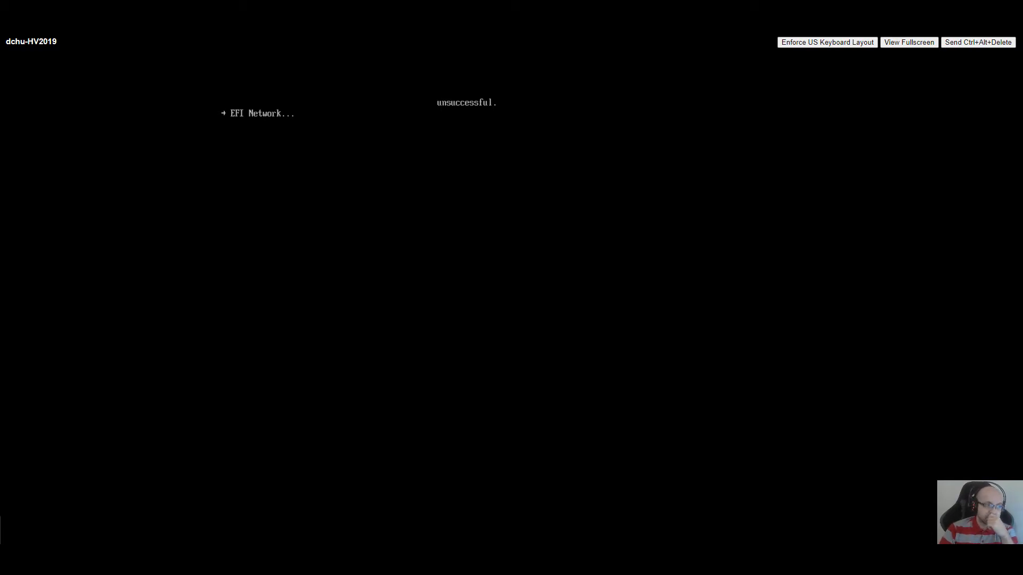
Restart dchu-HV2019 by sending Ctrl+Alt+Delete from the console and boot it from the Windows Server 2019 installation media.
left_click(967, 45)
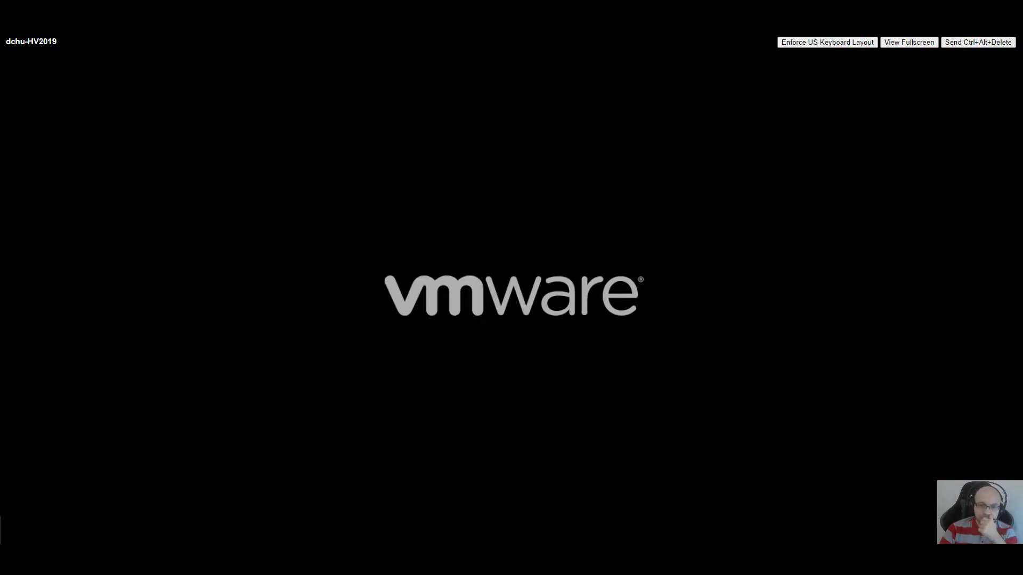
key("Return")
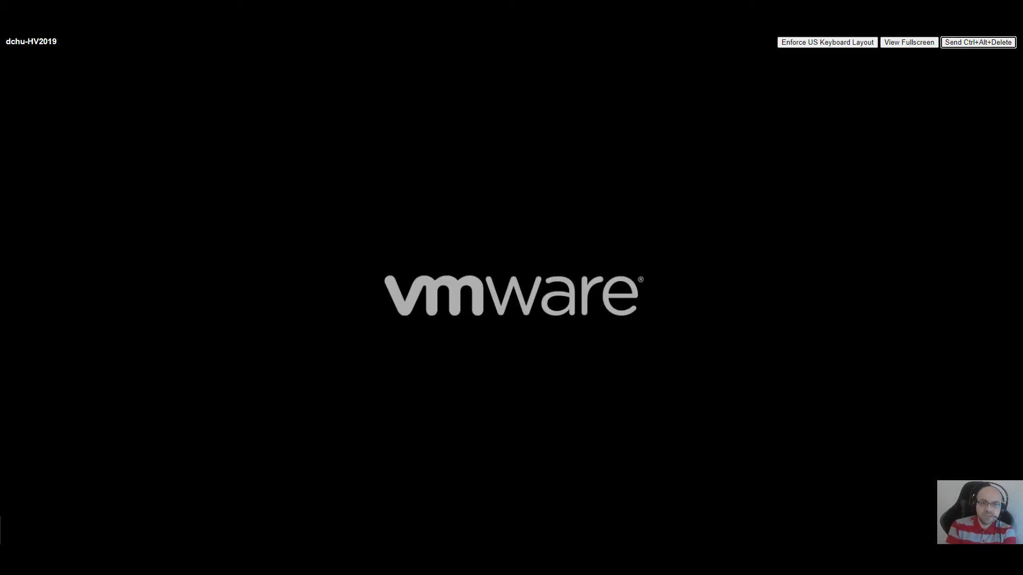
left_click(92, 108)
key("Return")
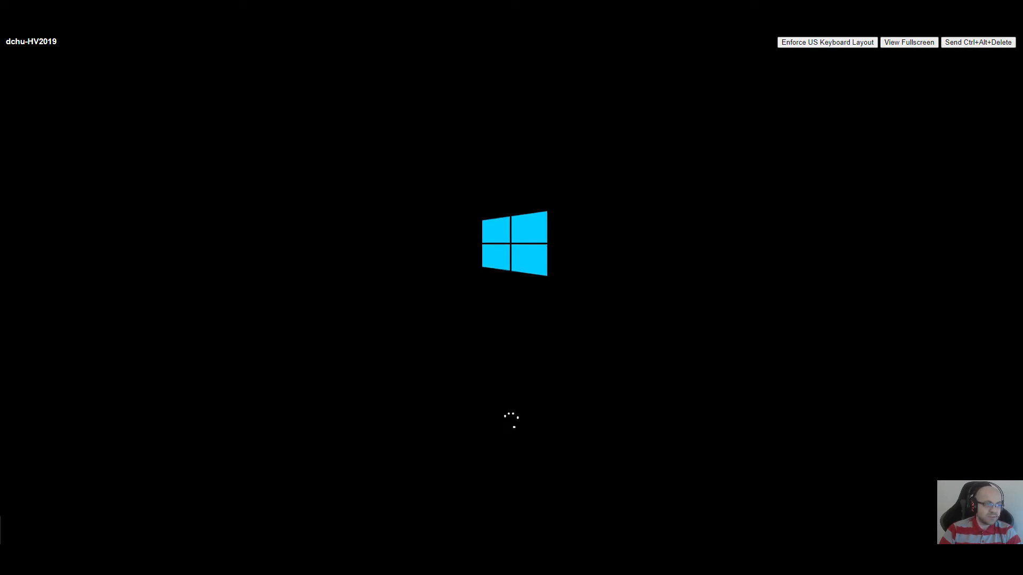
Accept English (United States) as language and time format and US as keyboard in Windows Setup and continue.
mouse_move(938, 32)
left_mouse_down()
mouse_move(1014, 62)
mouse_move(1021, 40)
mouse_move(941, 34)
left_mouse_up()
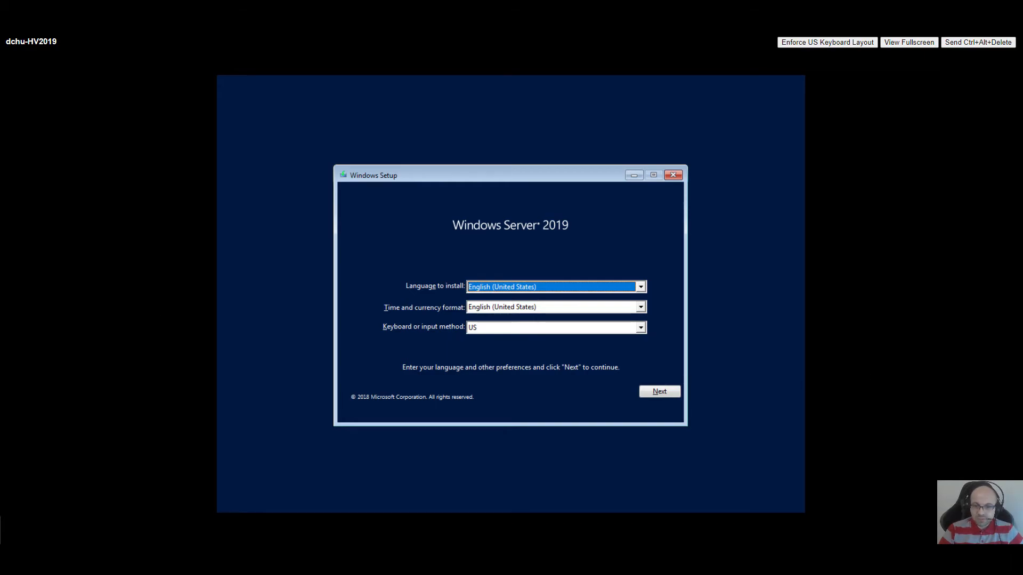
key("Tab")
key("Tab")
key("Tab")
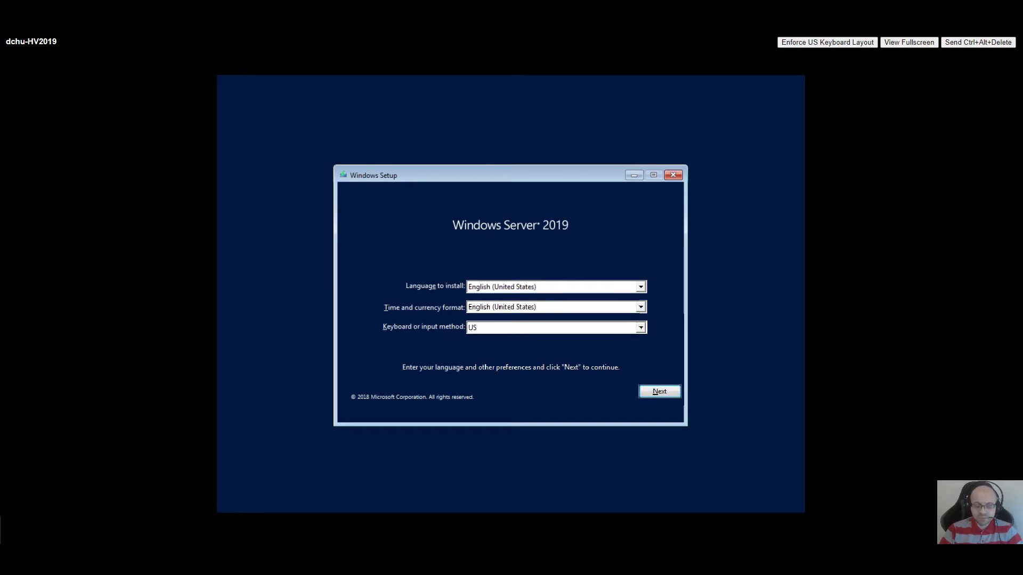
key("Return")
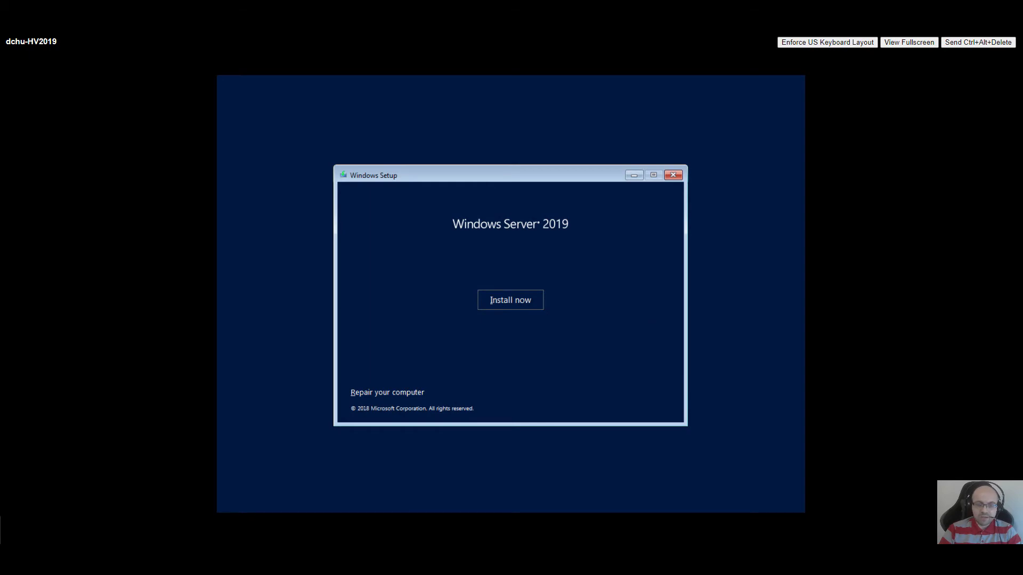
Start the installation and choose Windows Server 2019 Datacenter (Desktop Experience) as the operating system.
key("Return")
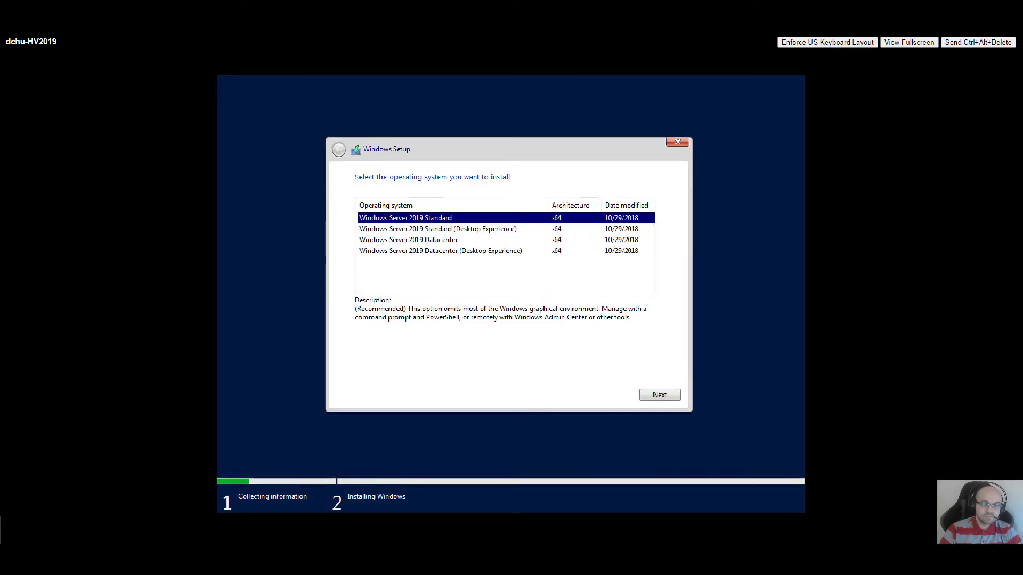
key("Down")
key("Down")
key("Down")
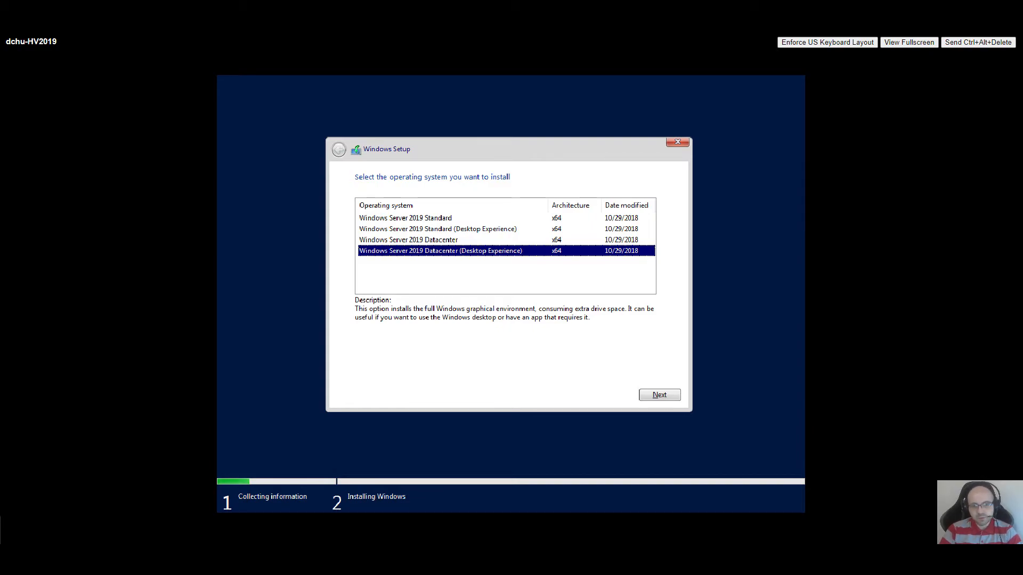
key("Return")
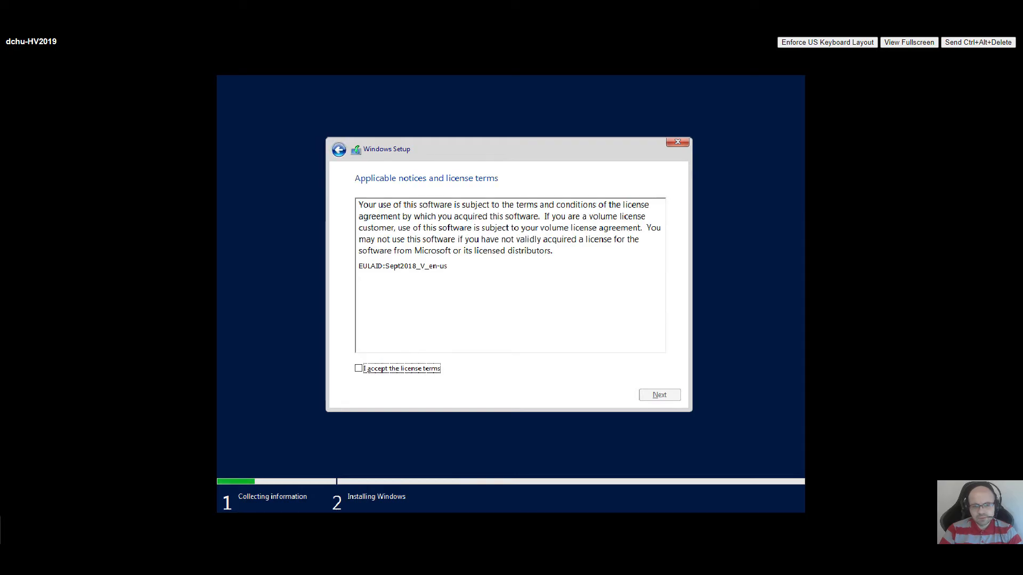
Accept the license terms and choose the installation type Custom: Install Windows only (advanced).
key("Tab")
key("Tab")
key("Tab")
key("space")
key("Tab")
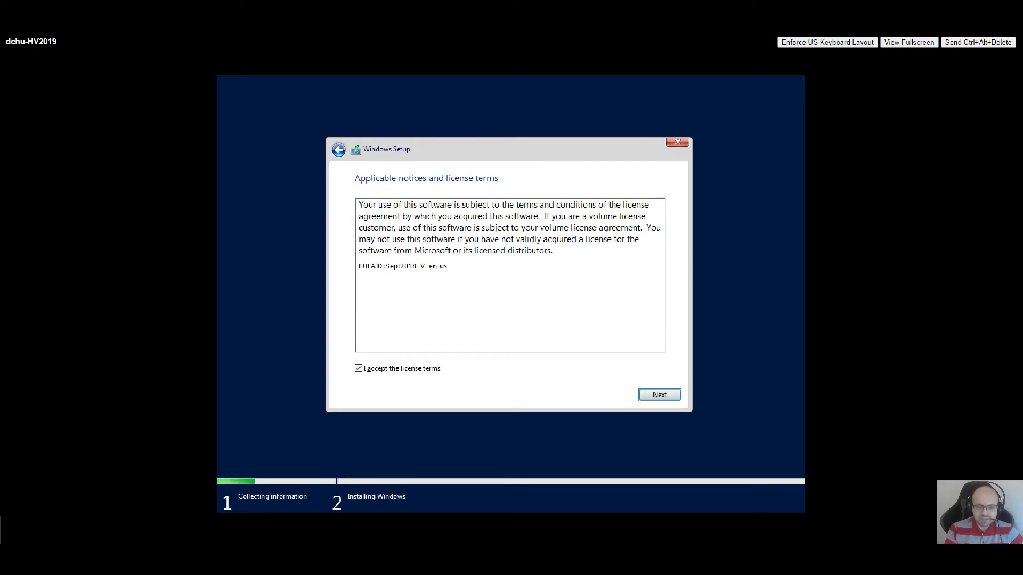
key("Return")
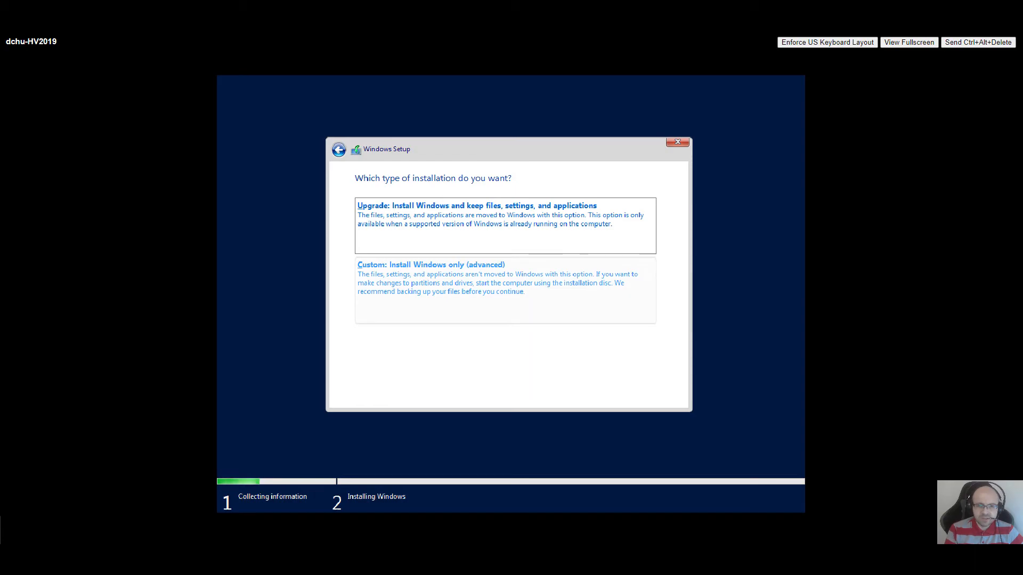
key("Tab")
key("Return")
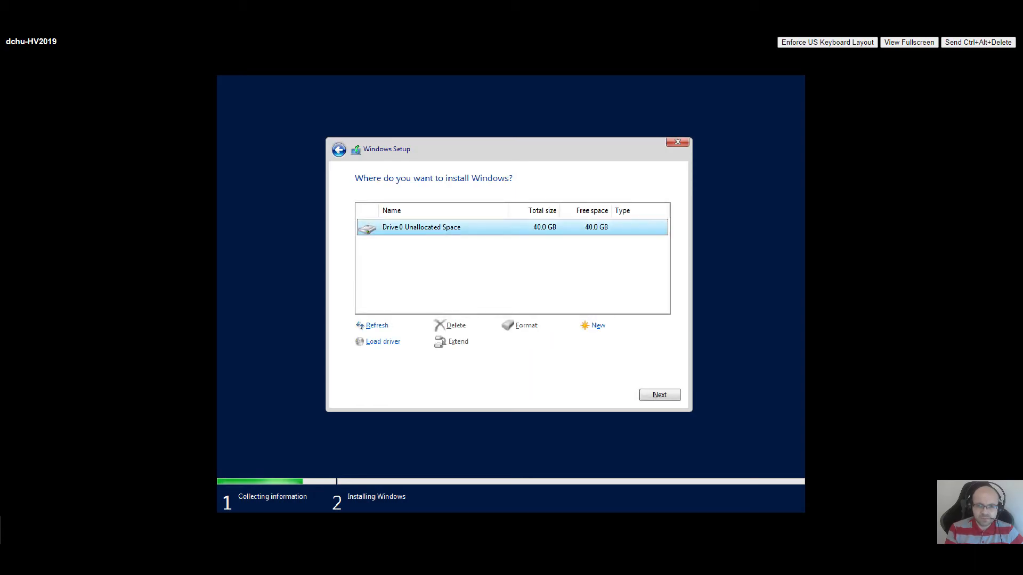
Create a new 40960 MB partition on Drive 0's unallocated space and allow the additional system partitions.
key("Tab")
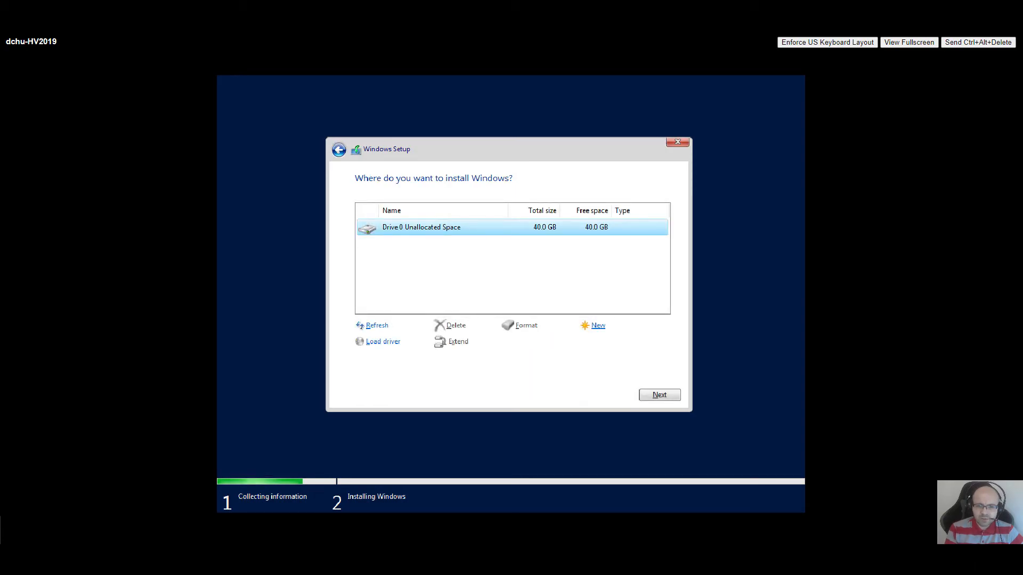
key("alt+e")
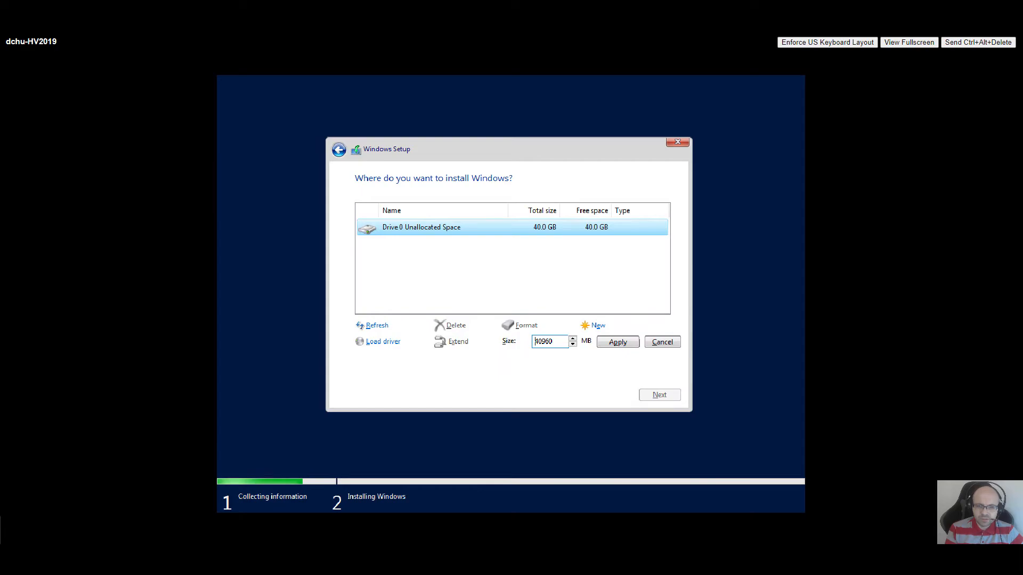
key("Tab")
key("Return")
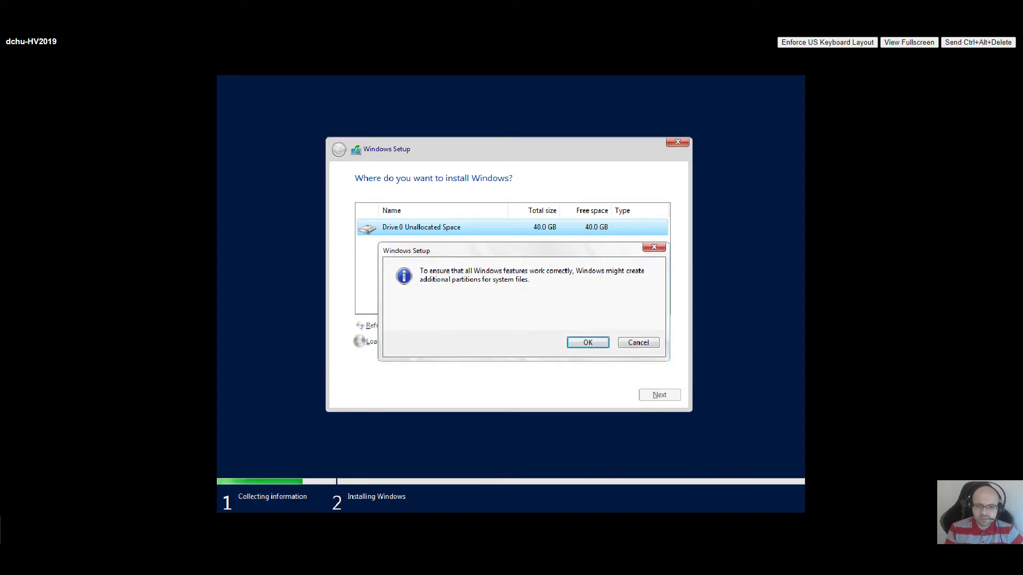
key("Return")
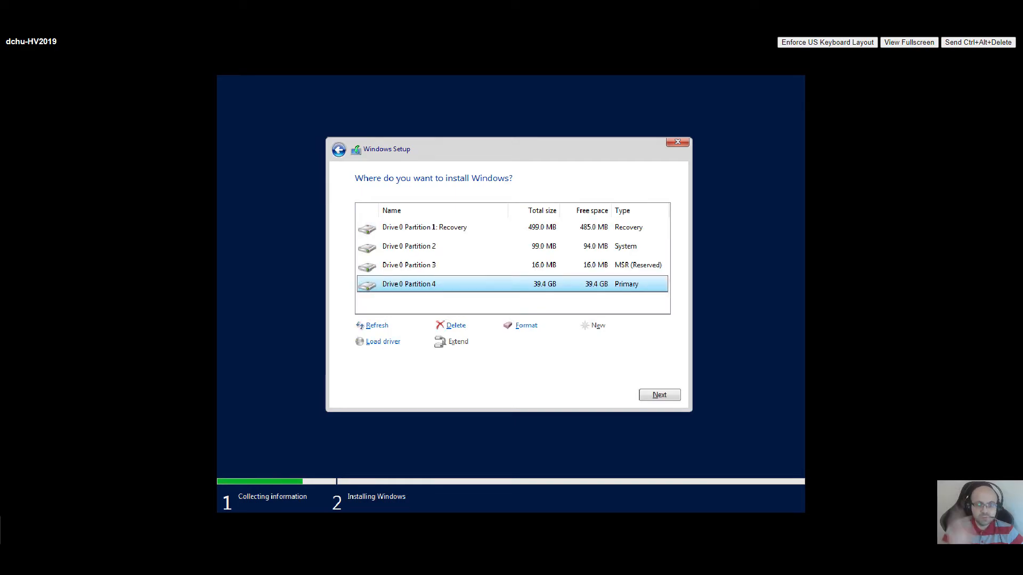
Install Windows on the primary partition, Drive 0 Partition 4.
key("Tab")
key("Tab")
key("Tab")
key("Tab")
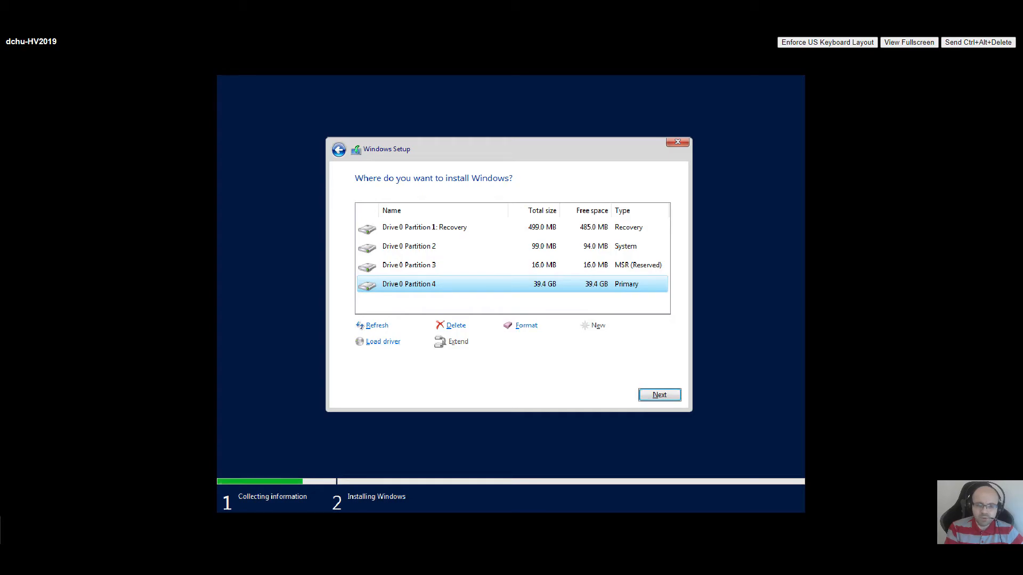
key("Return")
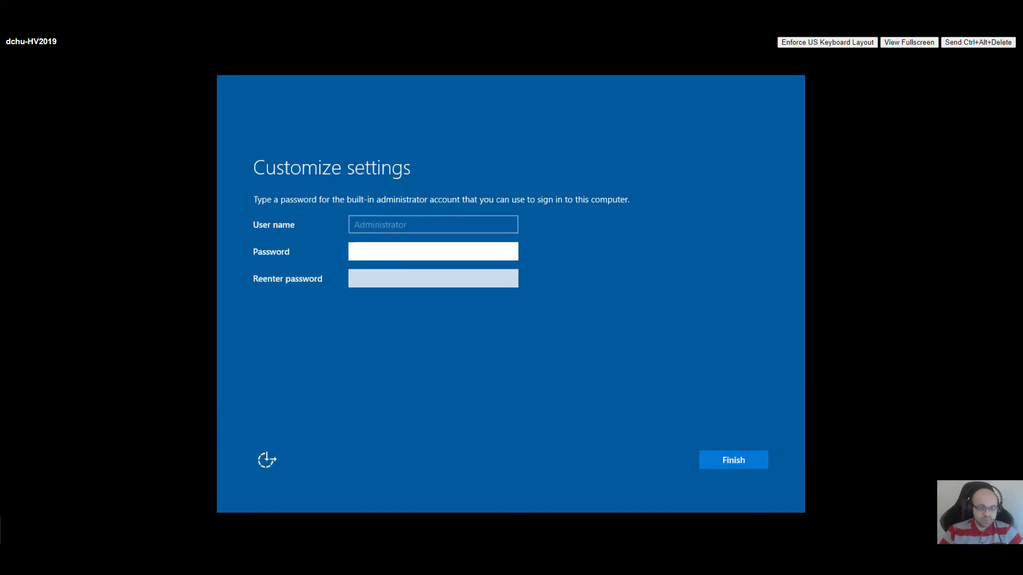
Enter and re-enter a password for the built-in Administrator account and finish customizing settings.
type("********")
key("Tab")
type("********")
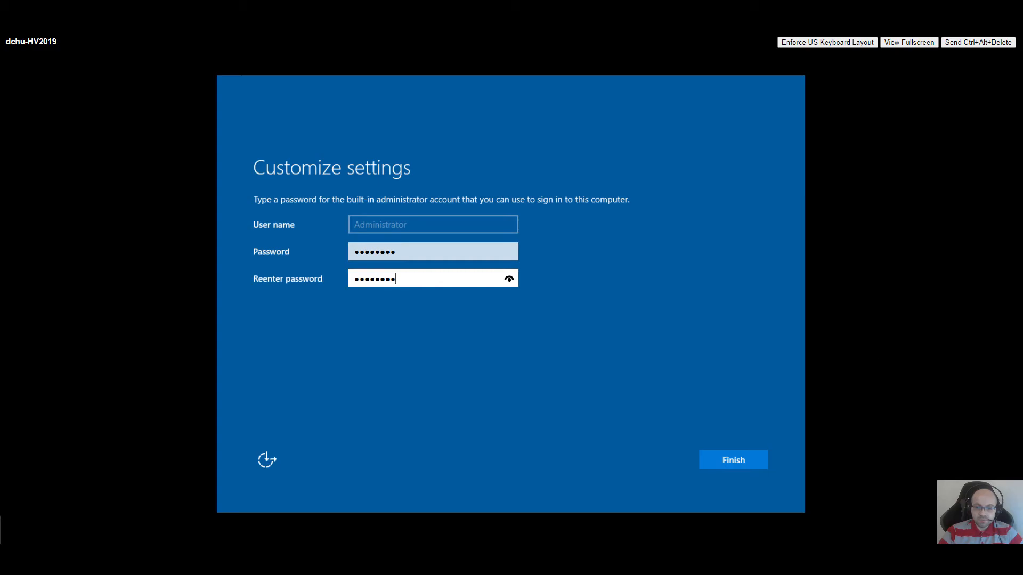
key("Tab")
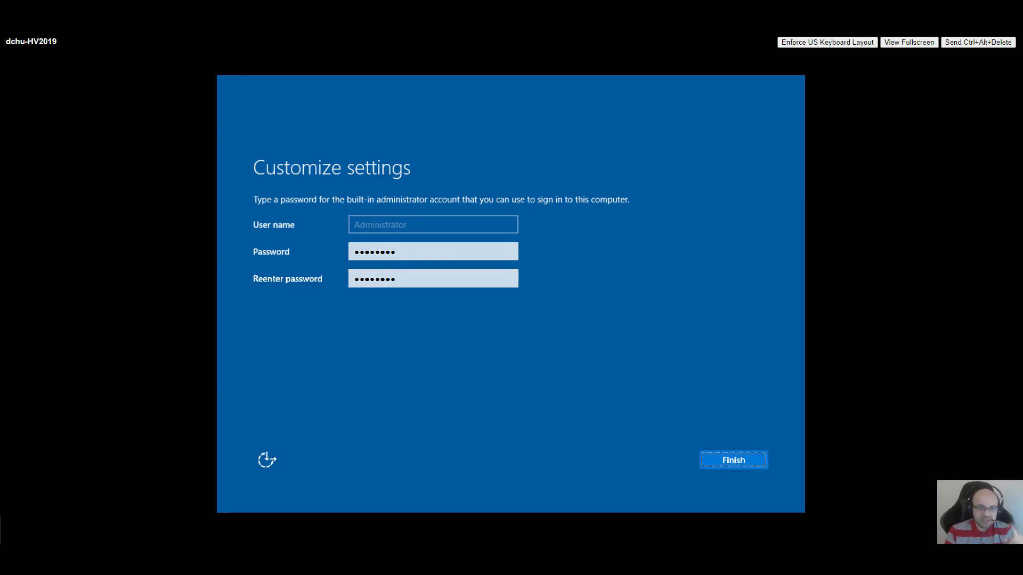
key("Return")
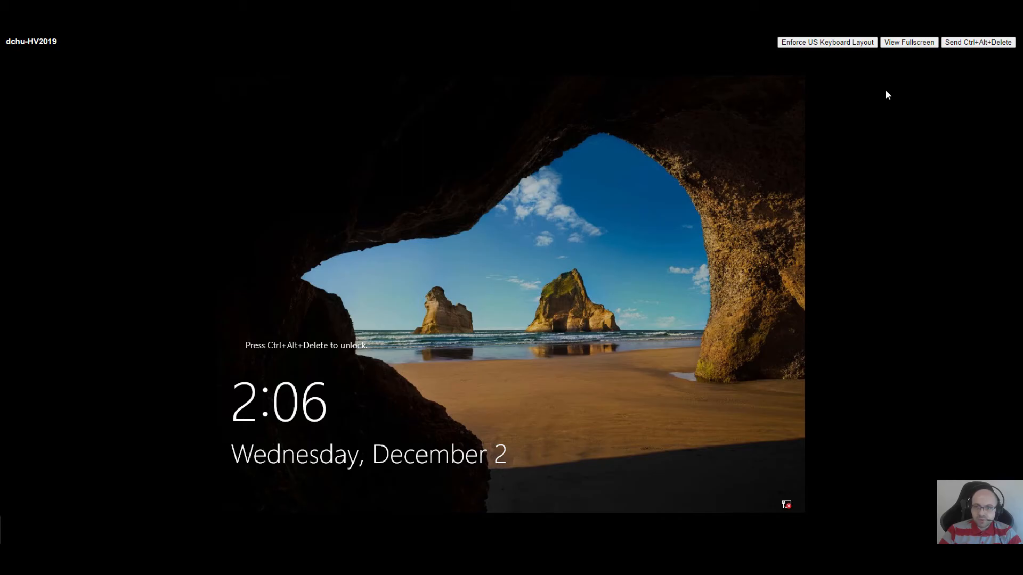
Unlock the server with Ctrl+Alt+Delete and sign in as Administrator with the account password.
left_click(964, 43)
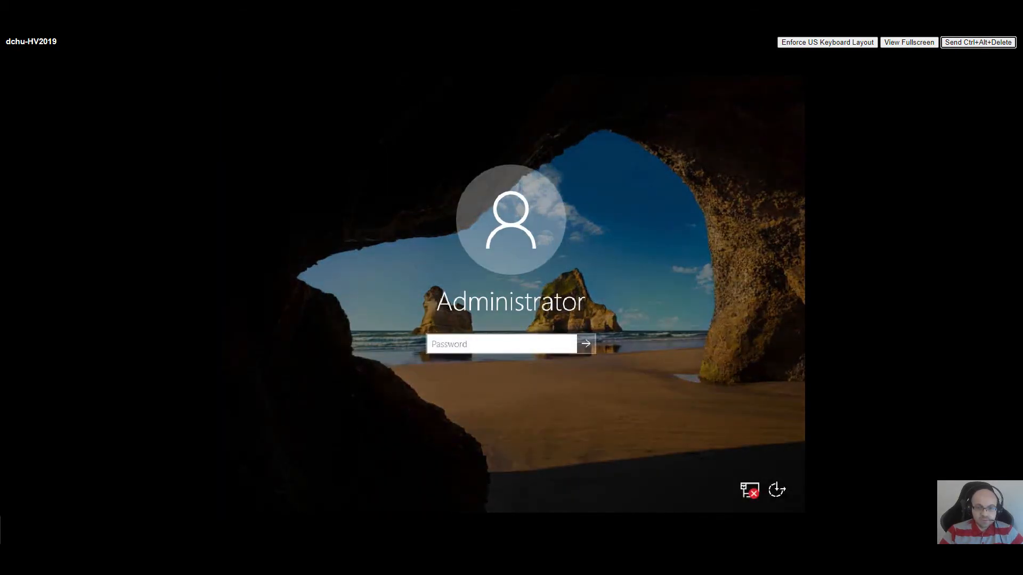
type("******")
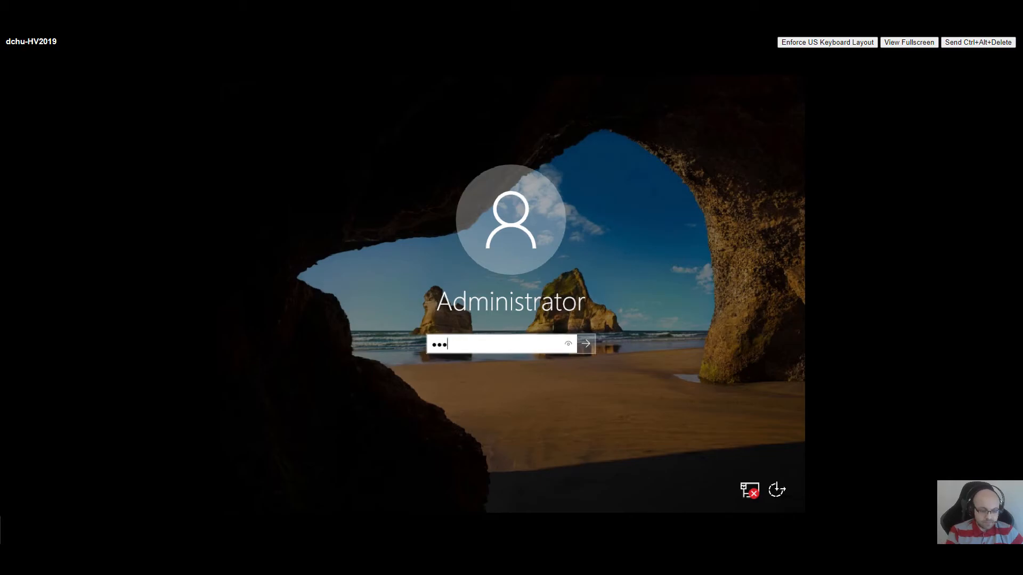
key("Return")
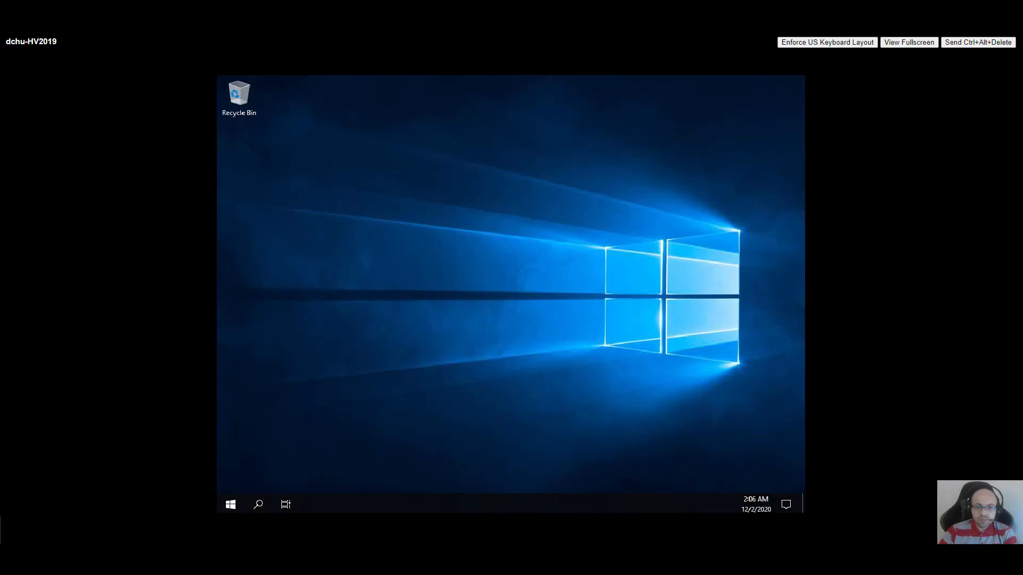
Switch to the vSphere Client and mount the VMware Tools installation disk image on dchu-HV2019.
key("shift+F10")
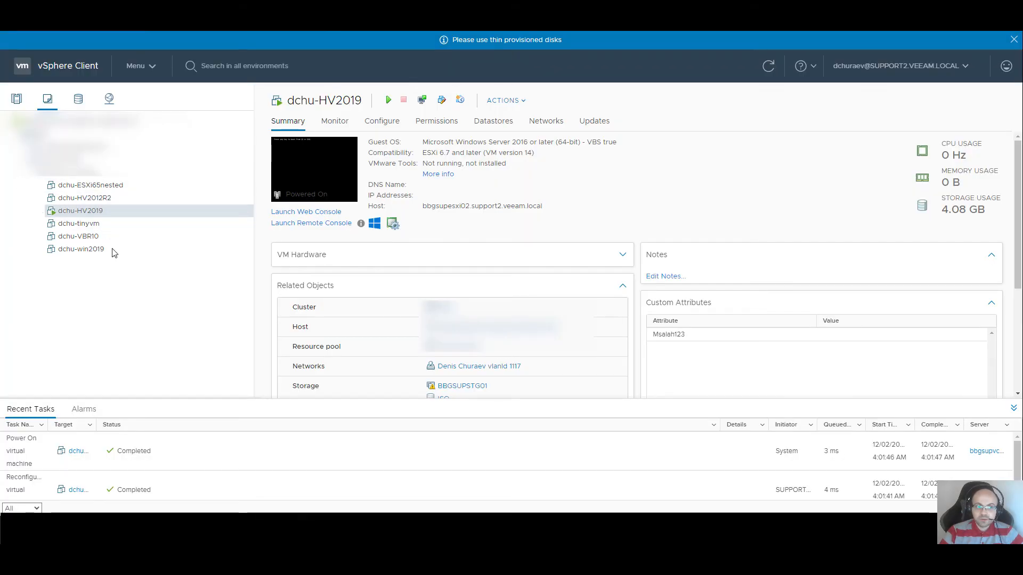
right_click(66, 213)
mouse_move(166, 148)
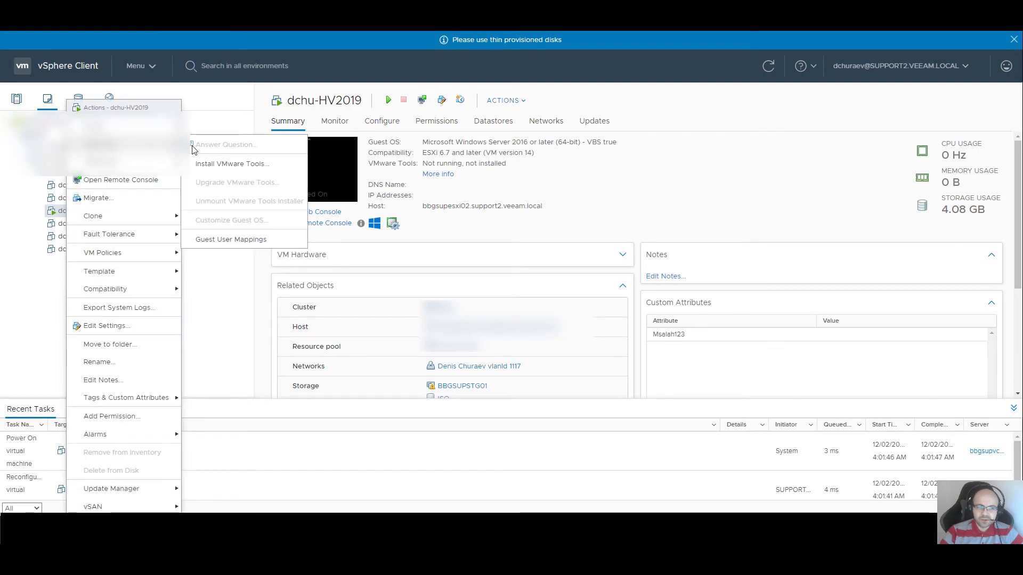
left_click(219, 165)
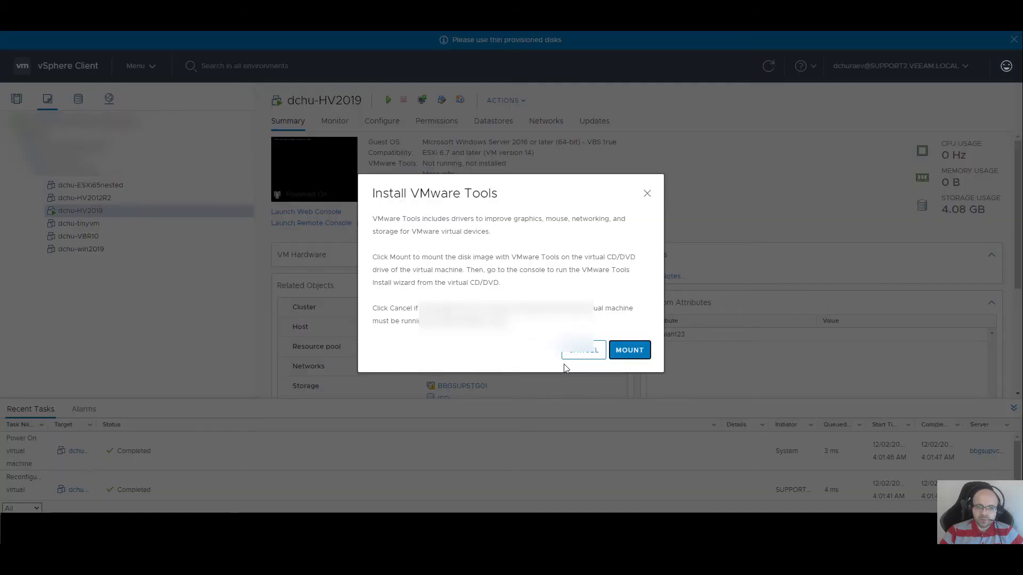
left_click(643, 358)
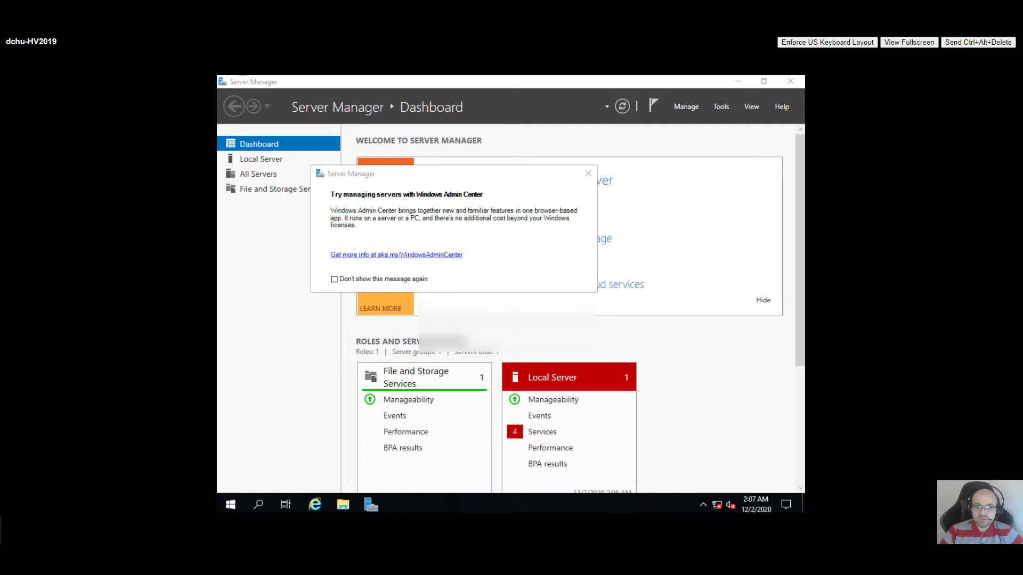
key("alt+space")
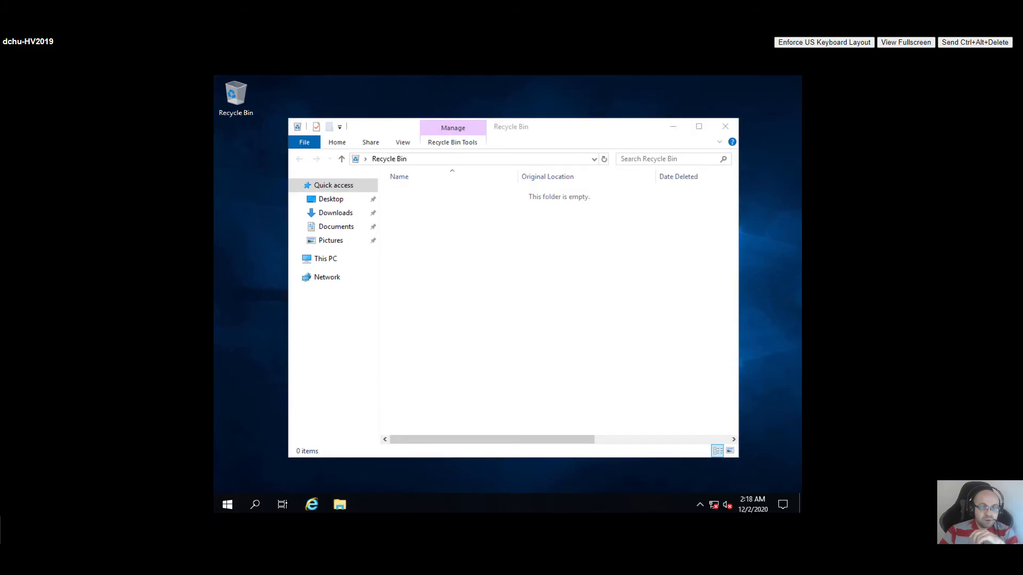
key("shift+F10")
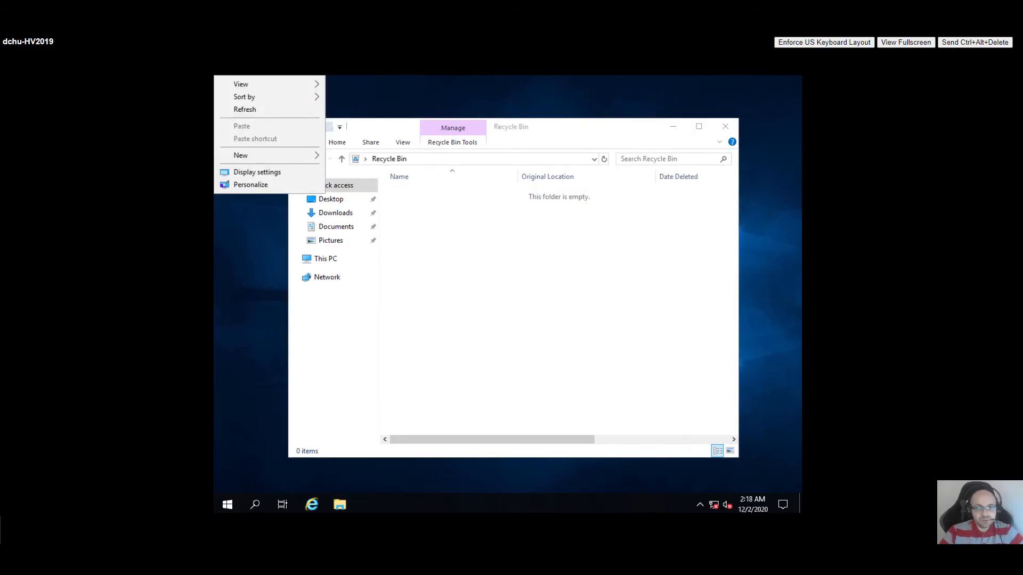
key("Escape")
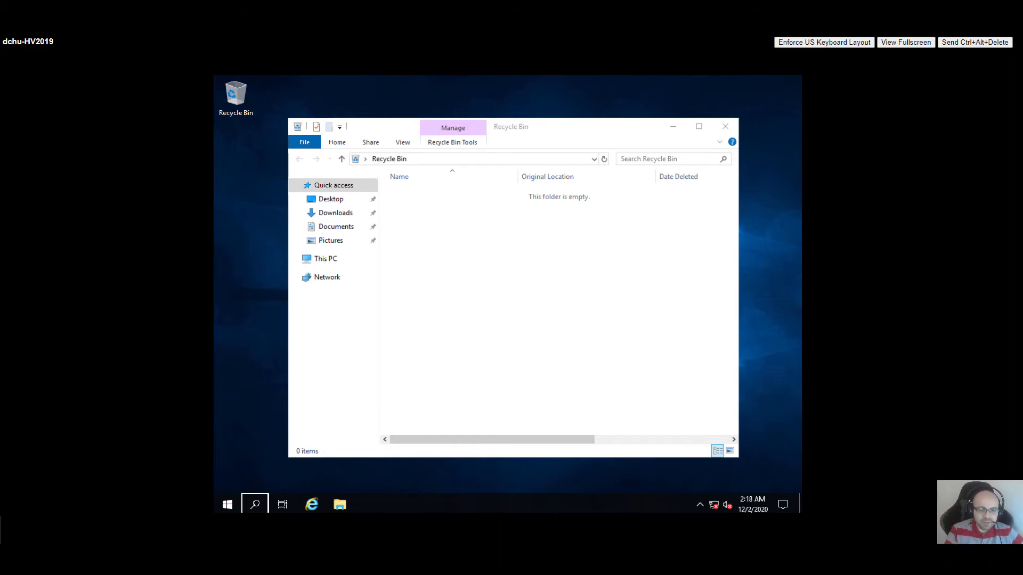
Open a File Explorer window on the Windows Server 2019 desktop in the dchu-HV2019 console.
key("Tab")
key("Tab")
key("Tab")
key("Tab")
key("Tab")
key("Tab")
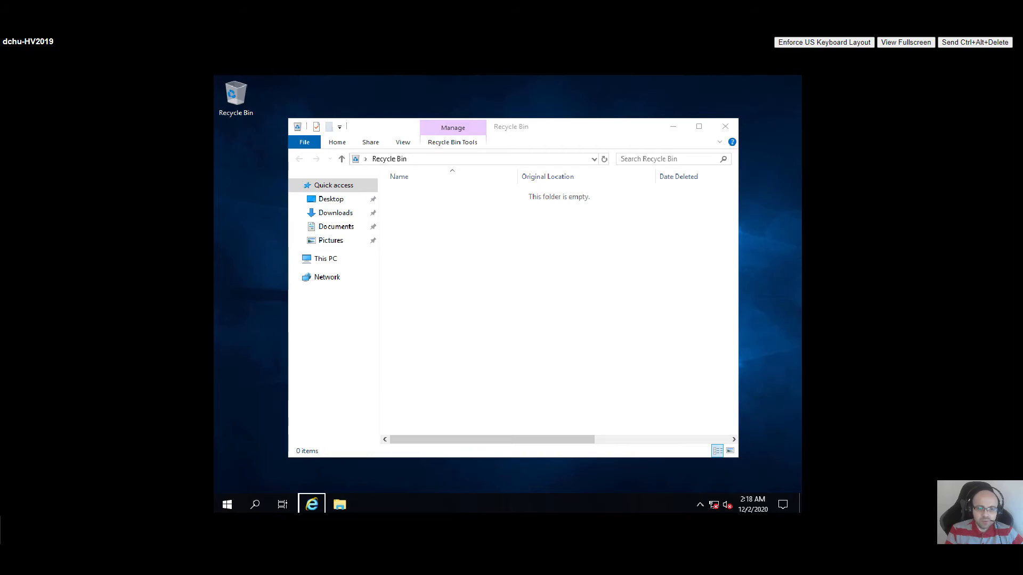
key("Tab")
key("Tab")
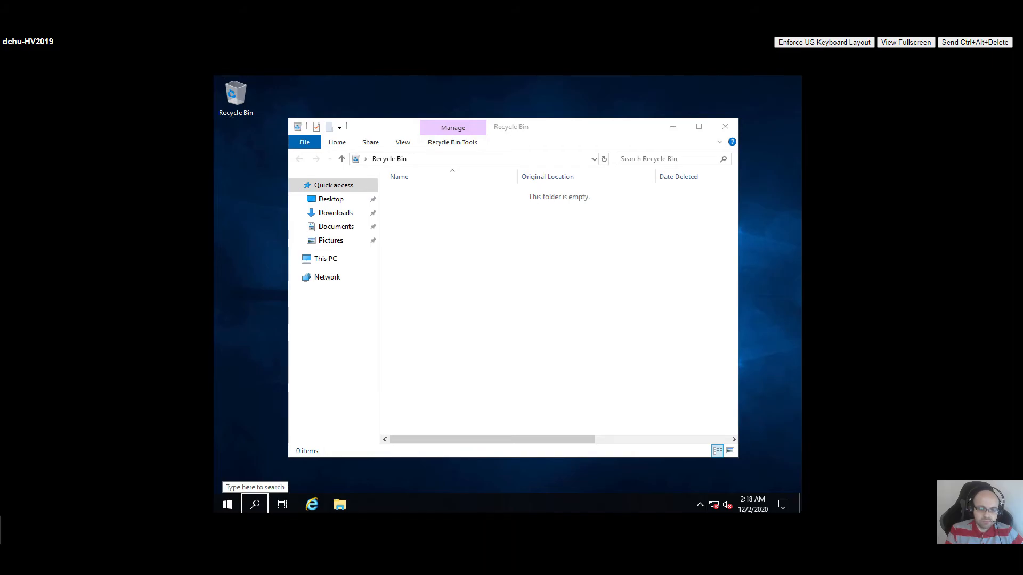
key("Tab")
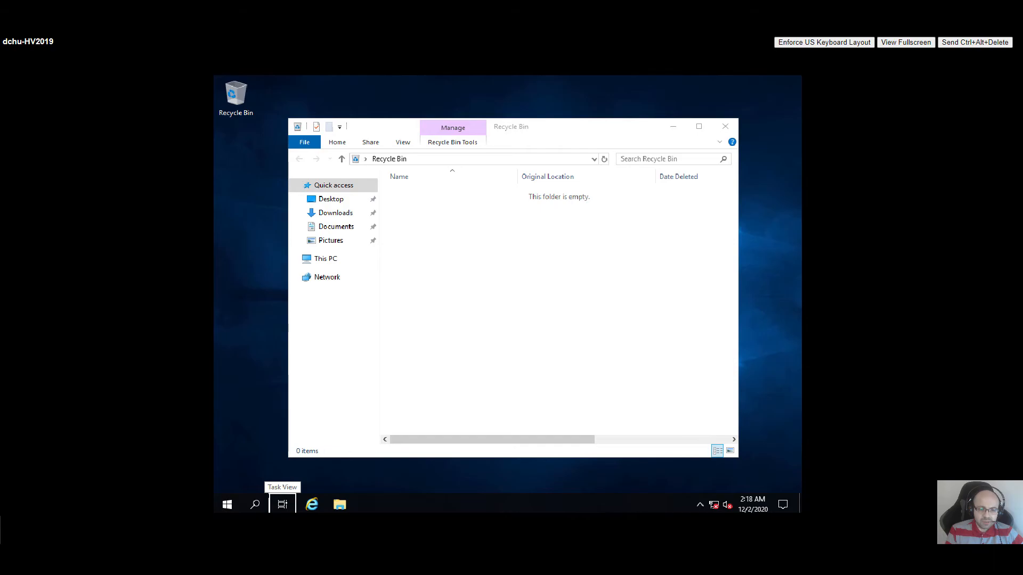
key("Tab")
key("Tab")
key("Tab")
key("Tab")
key("Tab")
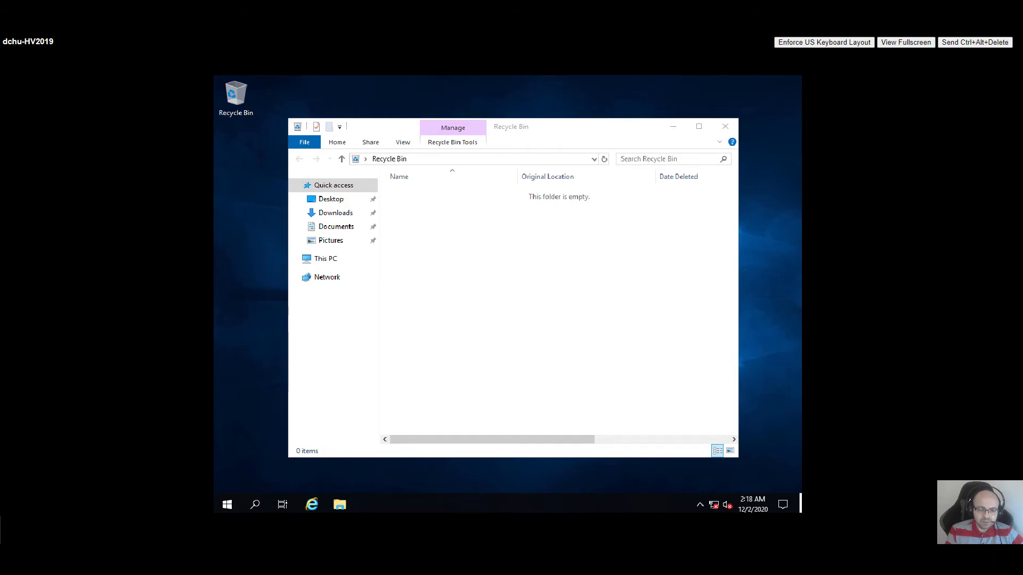
key("Return")
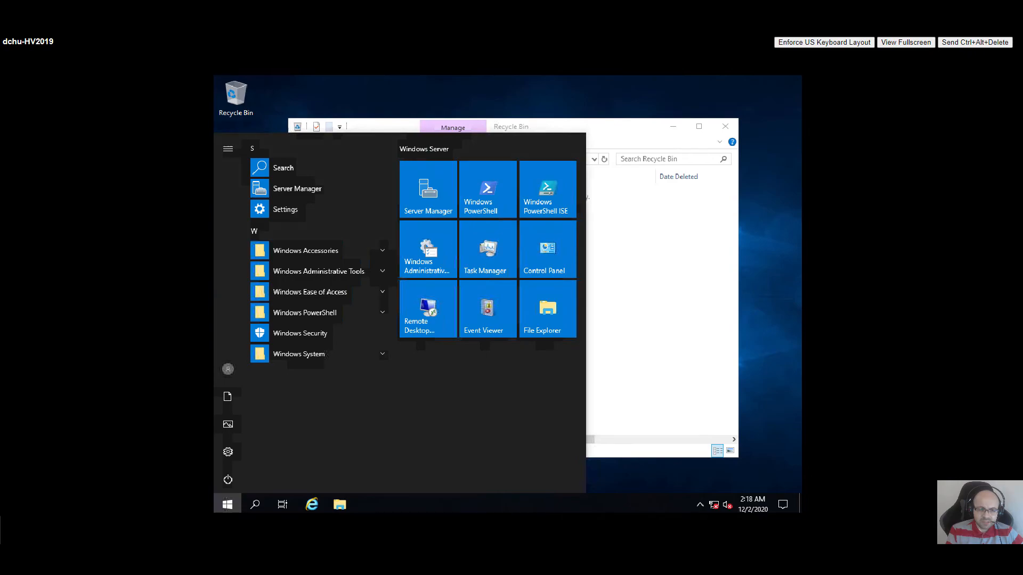
key("Down")
key("Down")
key("Down")
key("Down")
key("Down")
key("Down")
key("Down")
key("Down")
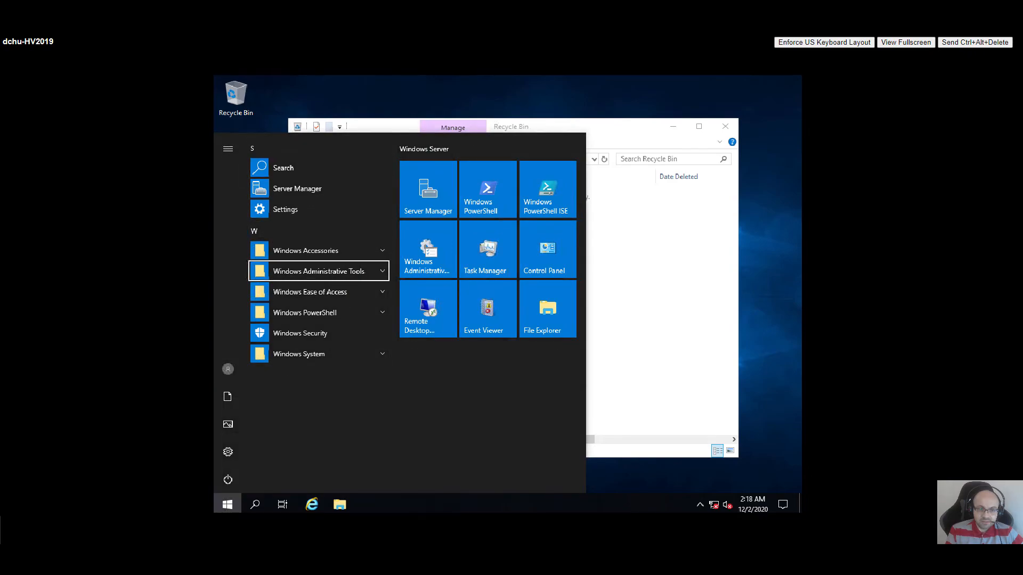
key("Tab")
key("Down")
key("Down")
key("Down")
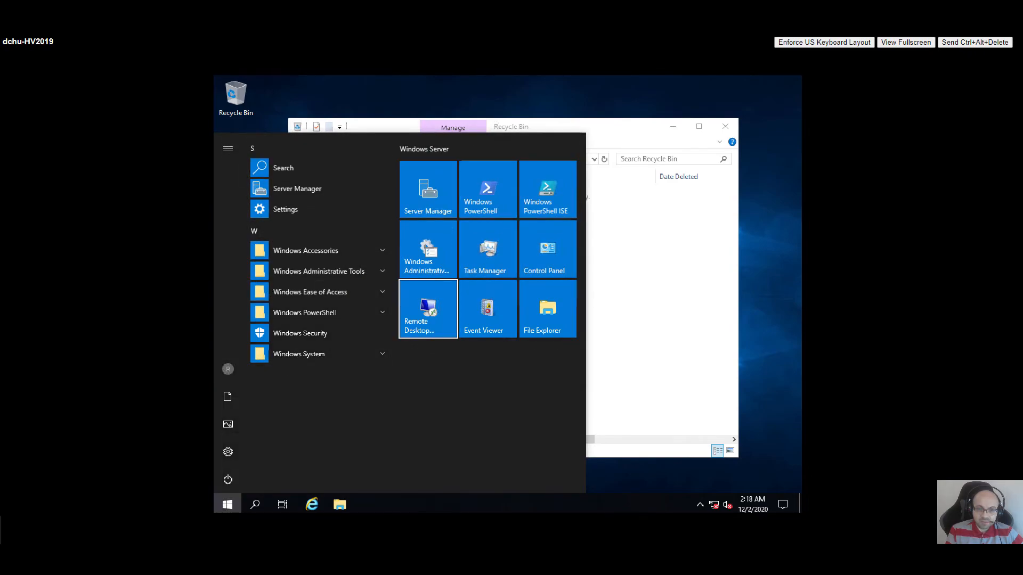
key("Right")
key("Right")
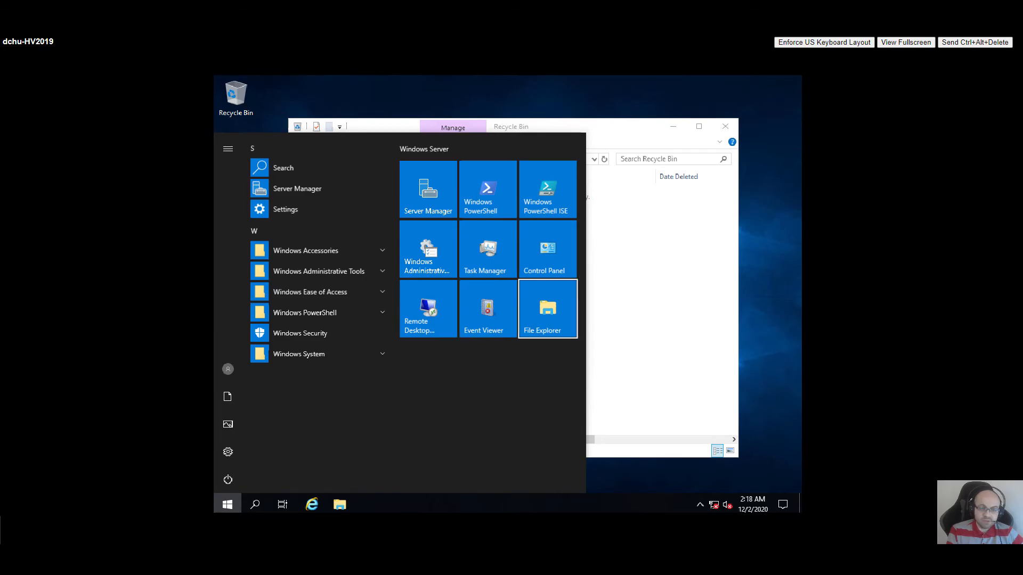
key("Return")
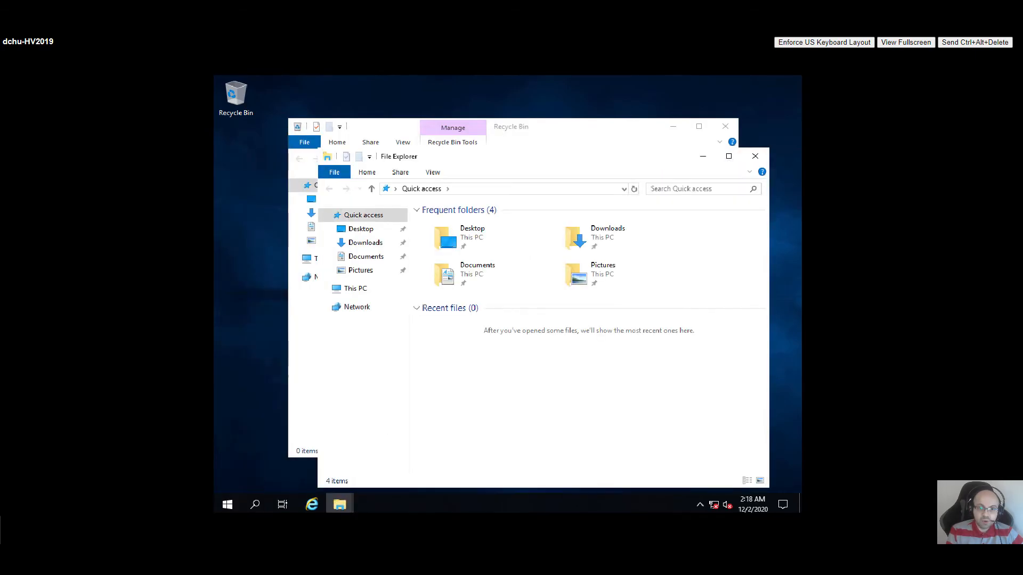
Show This PC in the File Explorer window of the dchu-HV2019 guest.
key("Down")
key("Down")
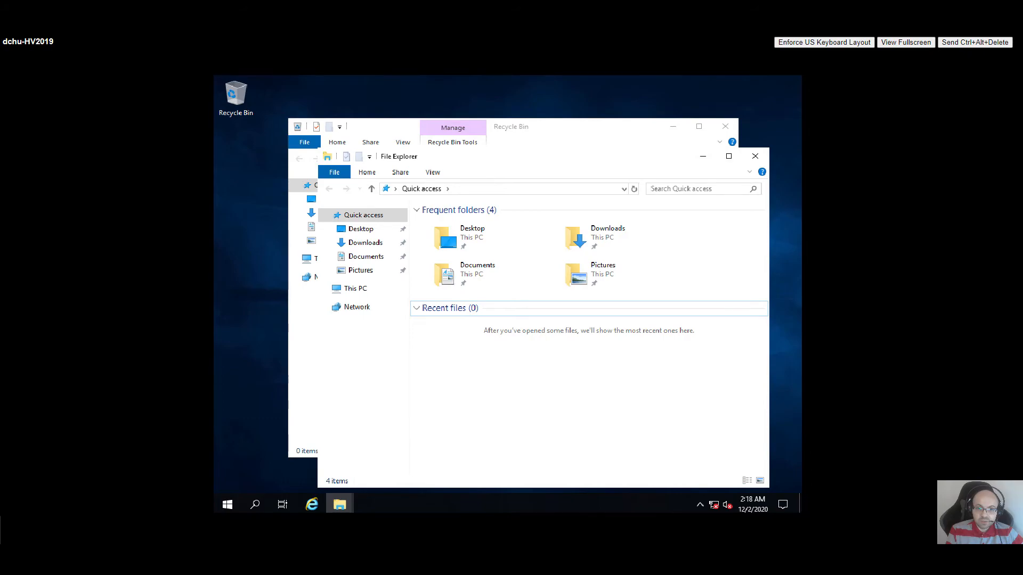
key("Tab")
key("Tab")
key("Tab")
key("Down")
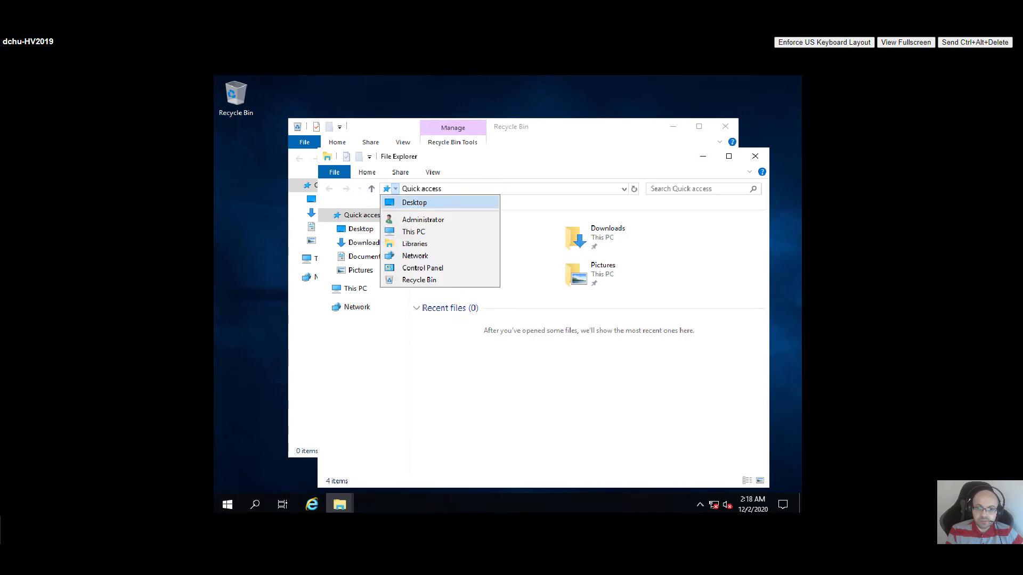
key("Down")
key("Down")
key("Return")
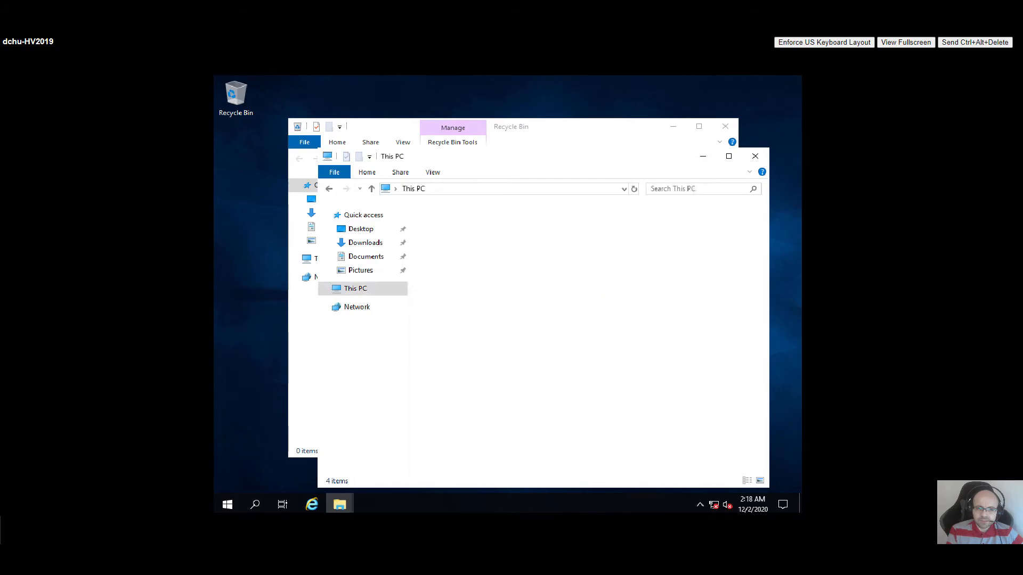
Launch the VMware Tools installer from DVD Drive (D:) under Devices and drives.
key("Down")
key("Down")
key("Down")
key("Down")
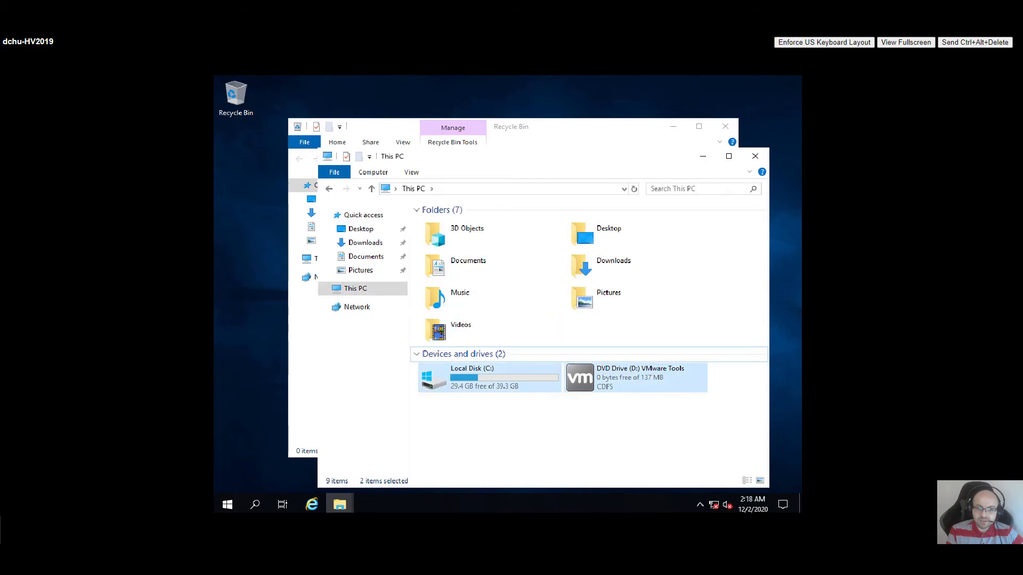
key("Left")
key("Right")
key("Down")
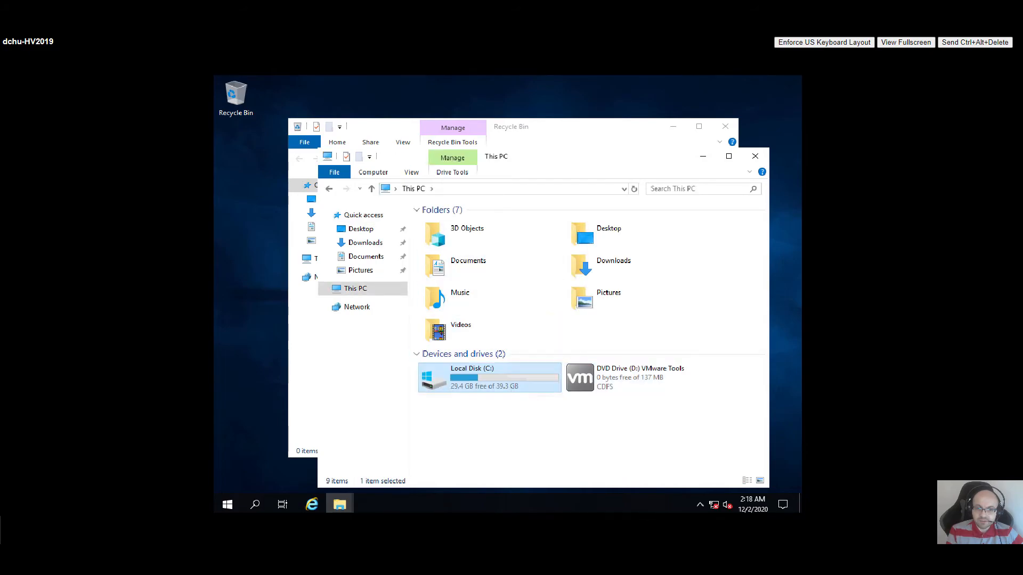
key("Right")
key("Return")
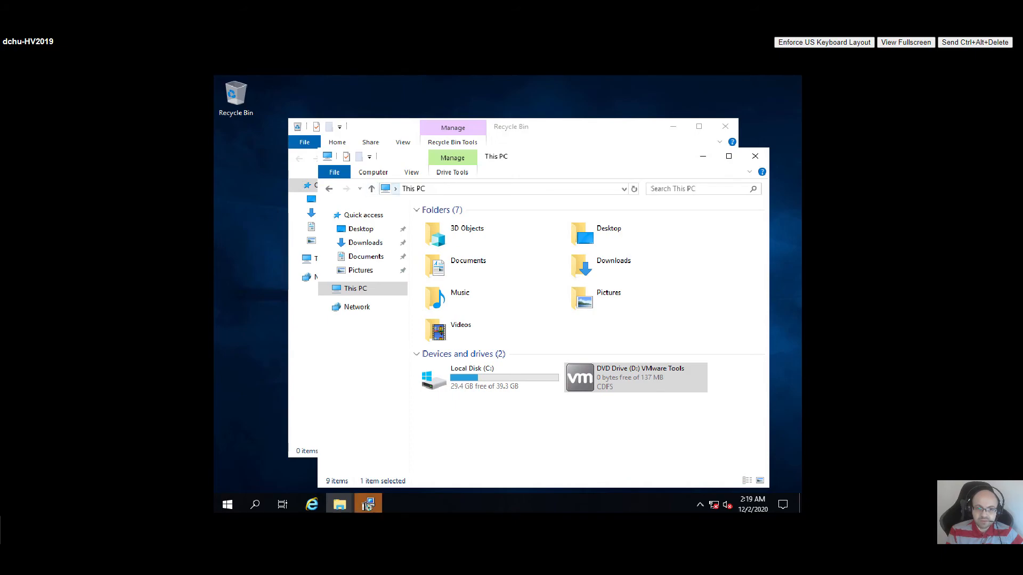
Bring the VMware Tools Setup wizard to the front of the guest desktop.
key("ctrl+f")
key("Escape")
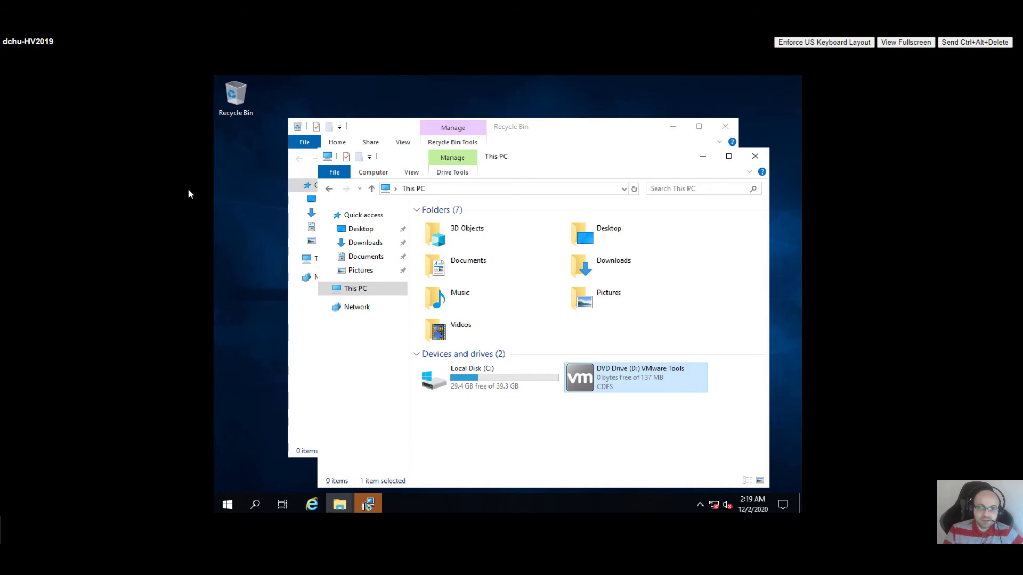
right_click(215, 76)
key("Escape")
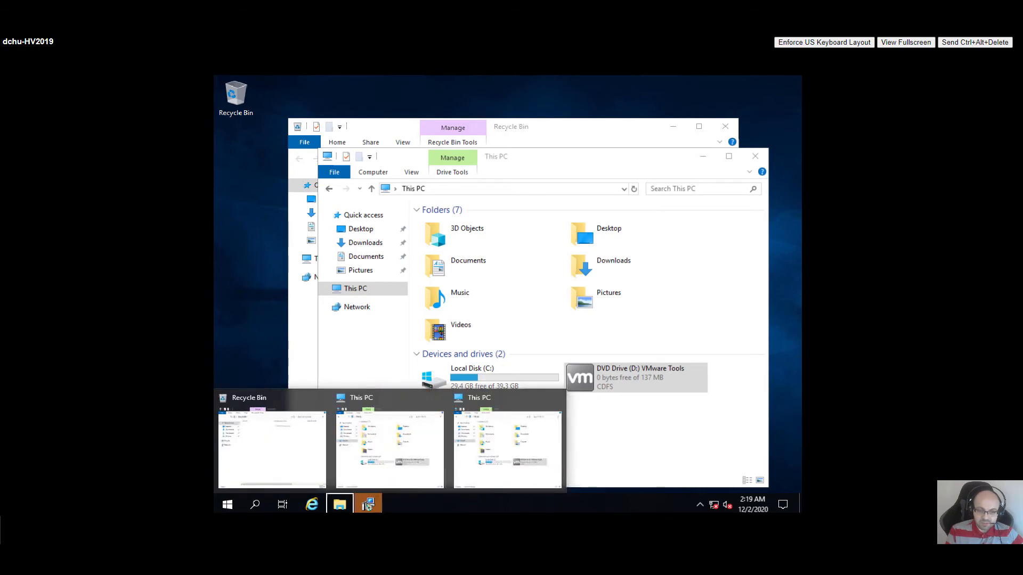
mouse_move(367, 505)
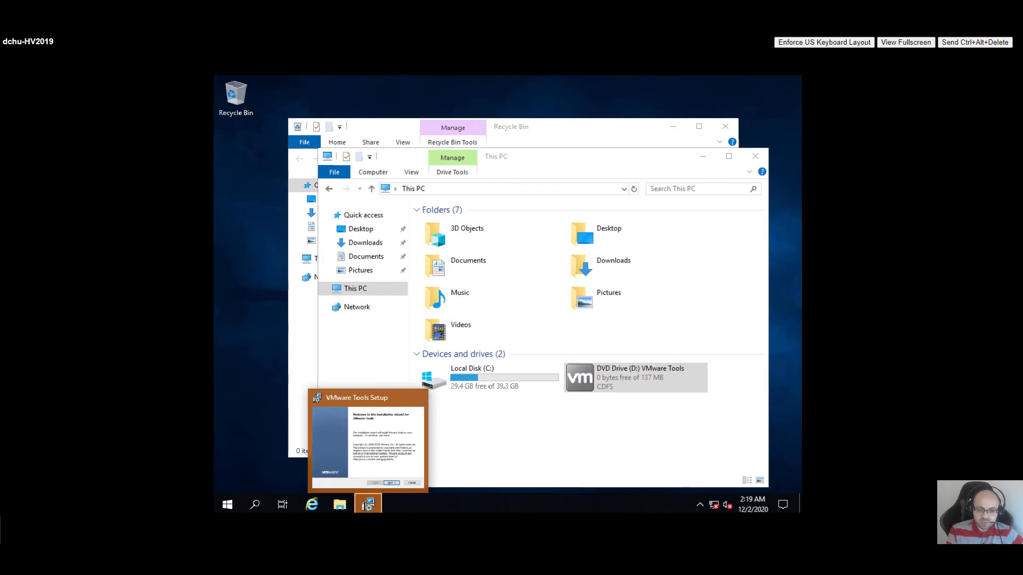
left_click(368, 504)
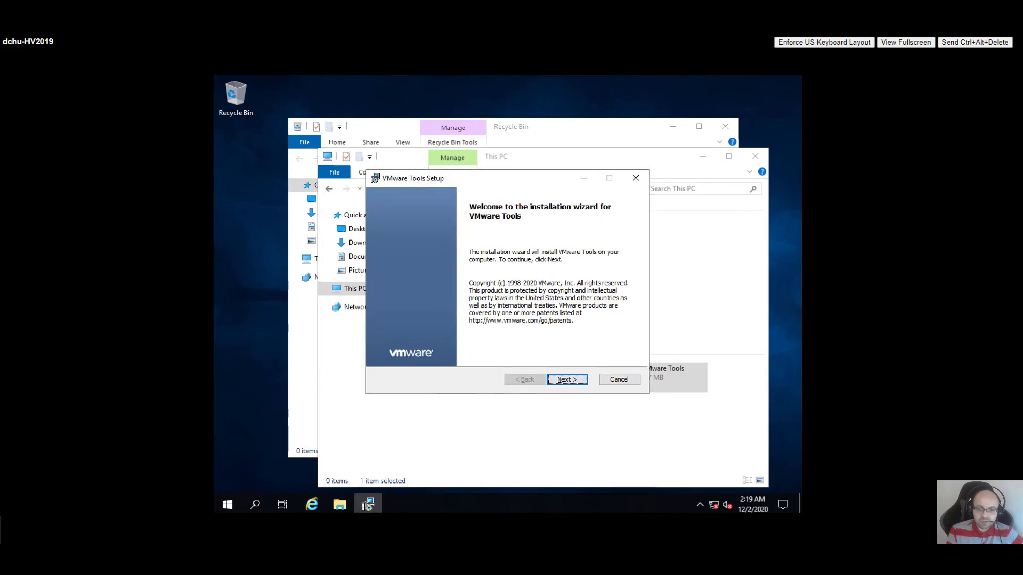
Install VMware Tools with the Typical setup type, finish the wizard and restart the server.
key("Return")
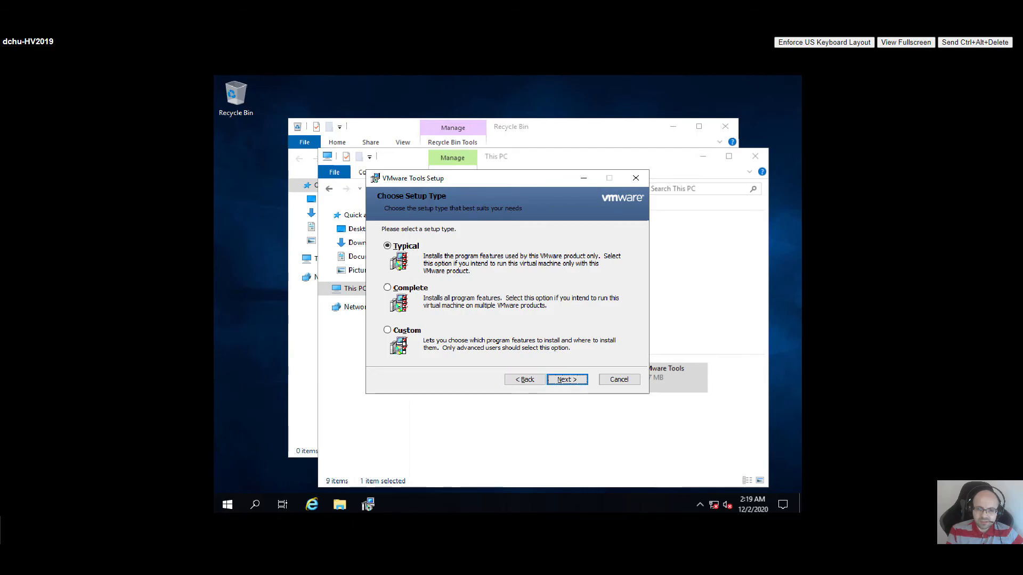
key("Return")
key("Return")
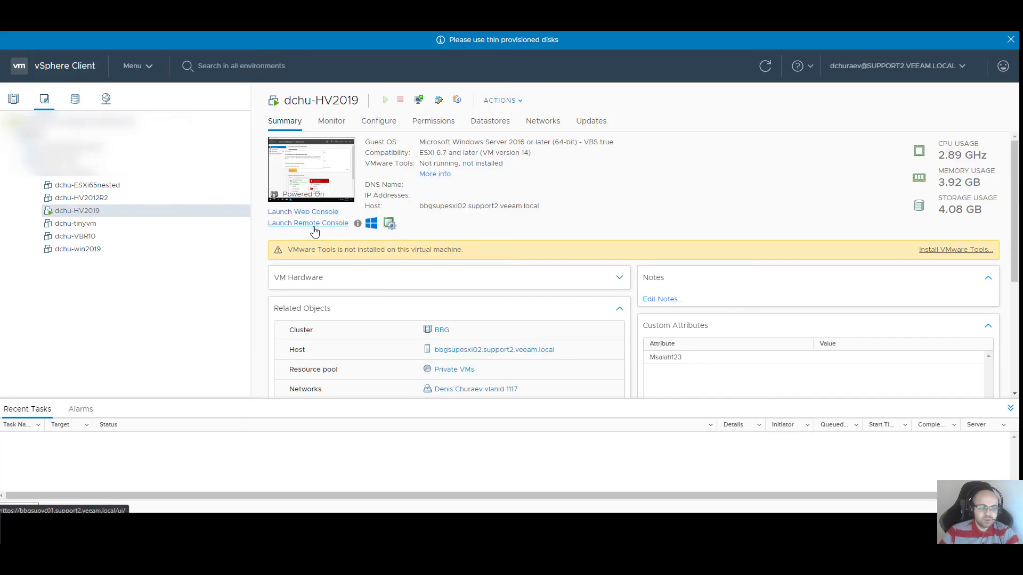
left_click(270, 166)
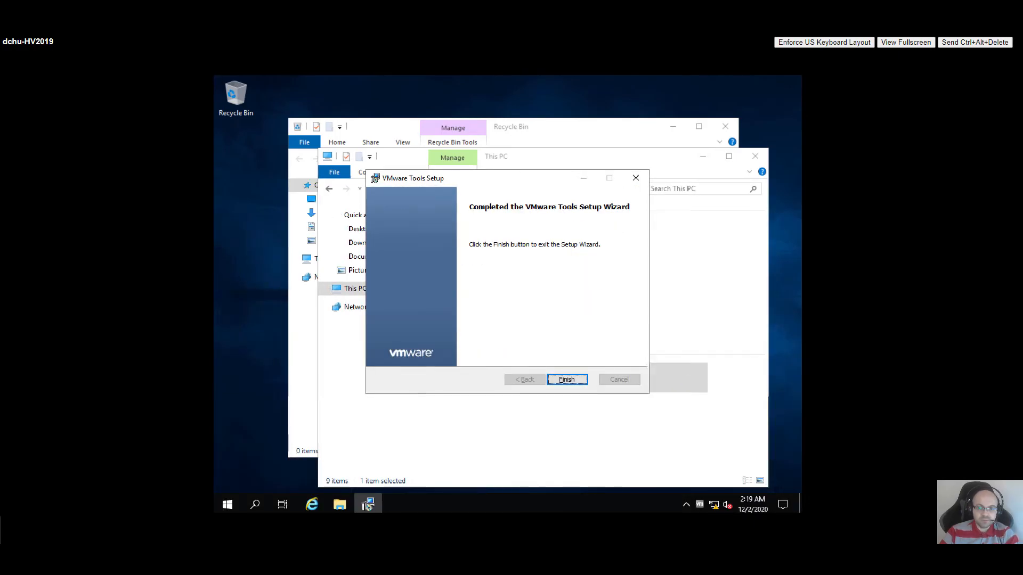
key("Return")
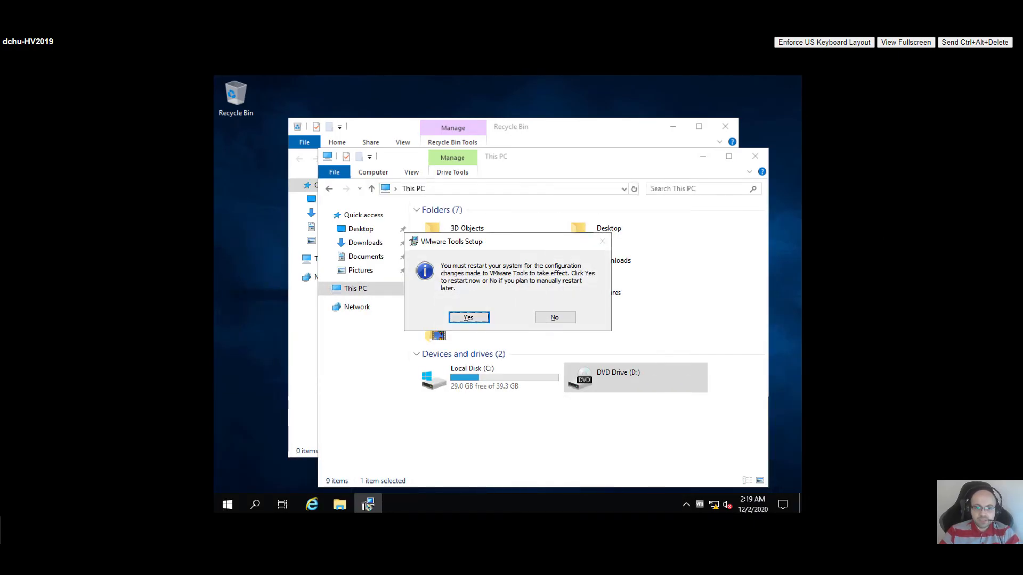
key("Return")
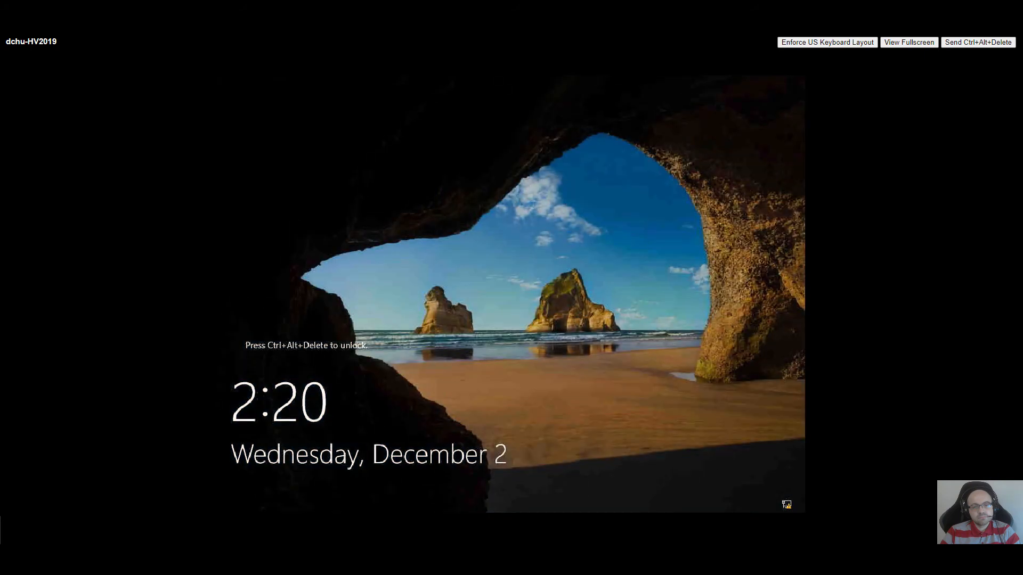
Unlock the restarted server with Ctrl+Alt+Delete and sign in as Administrator with the account password.
left_click(975, 41)
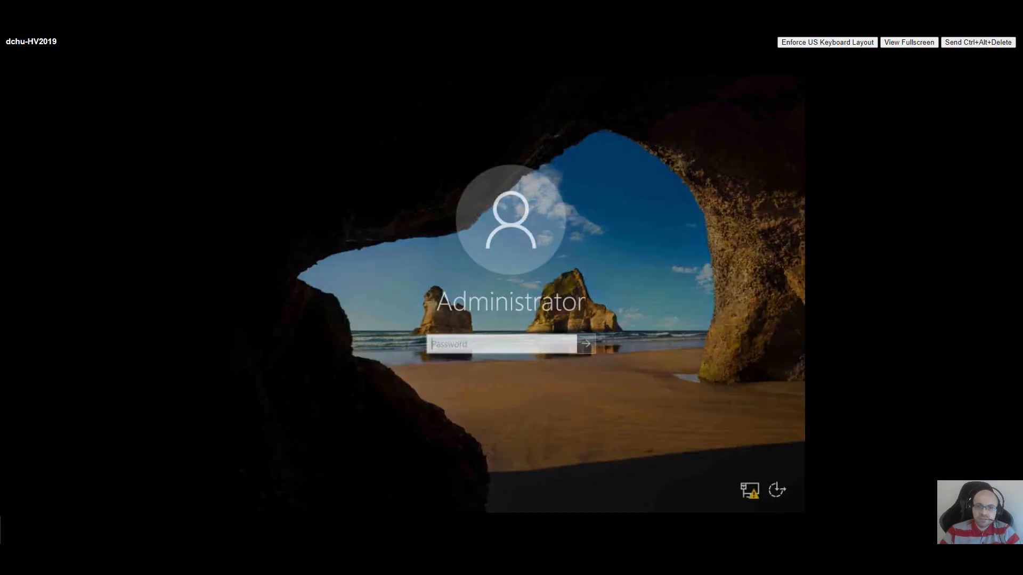
type("•••••••")
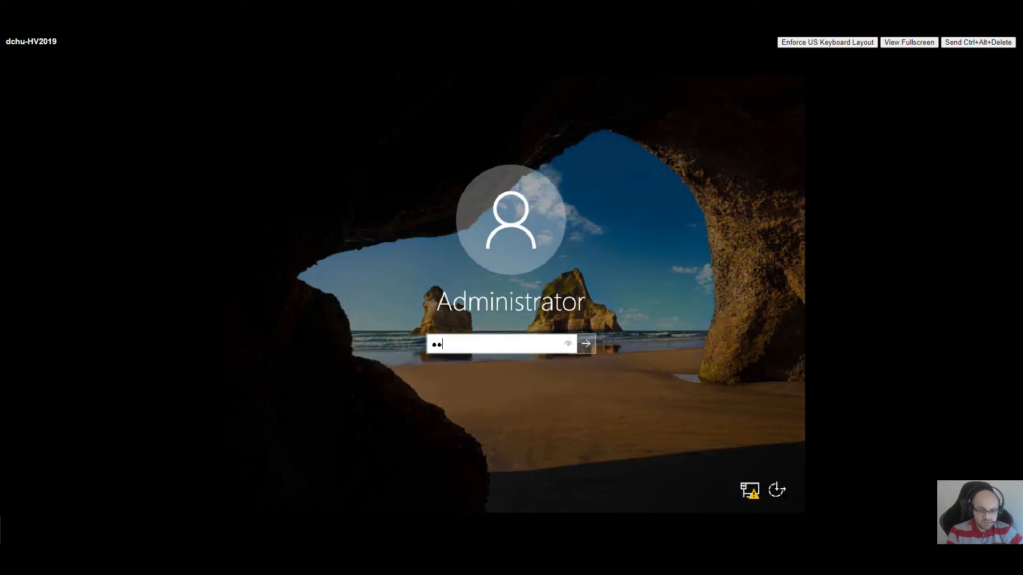
key("Return")
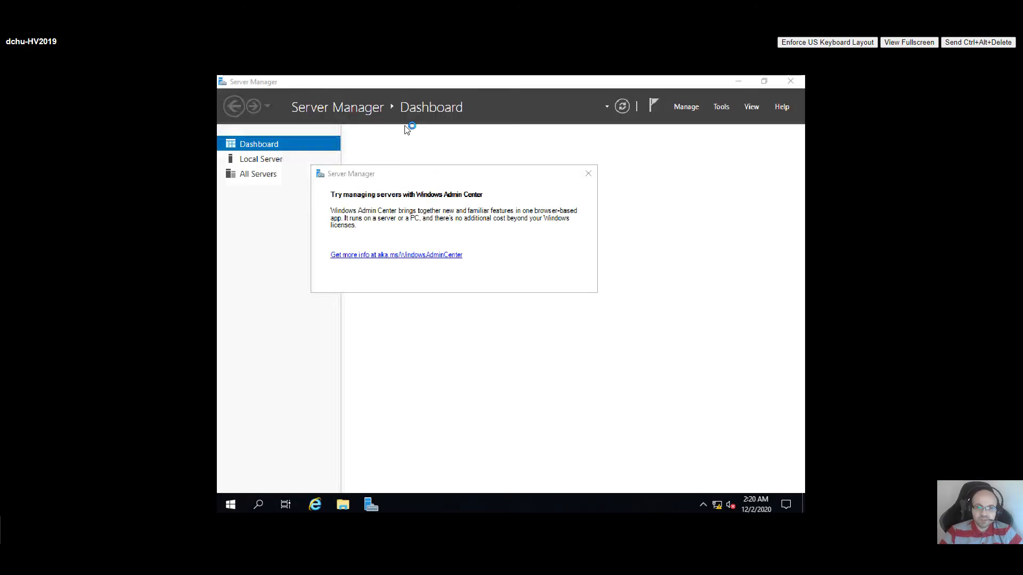
Dismiss the Windows Admin Center notice and close Server Manager.
left_click(588, 174)
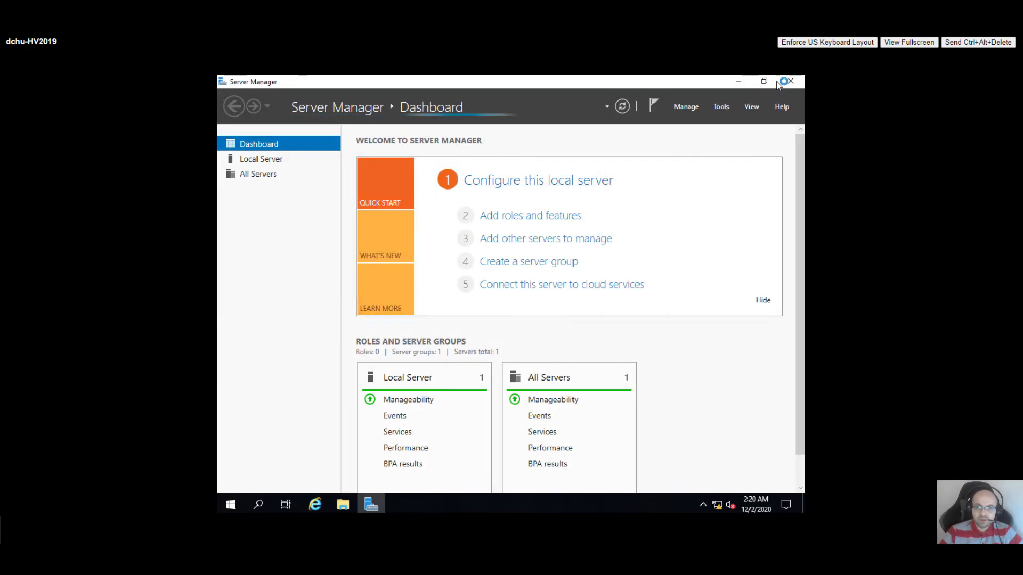
left_click(790, 83)
left_click_drag(366, 207, 621, 388)
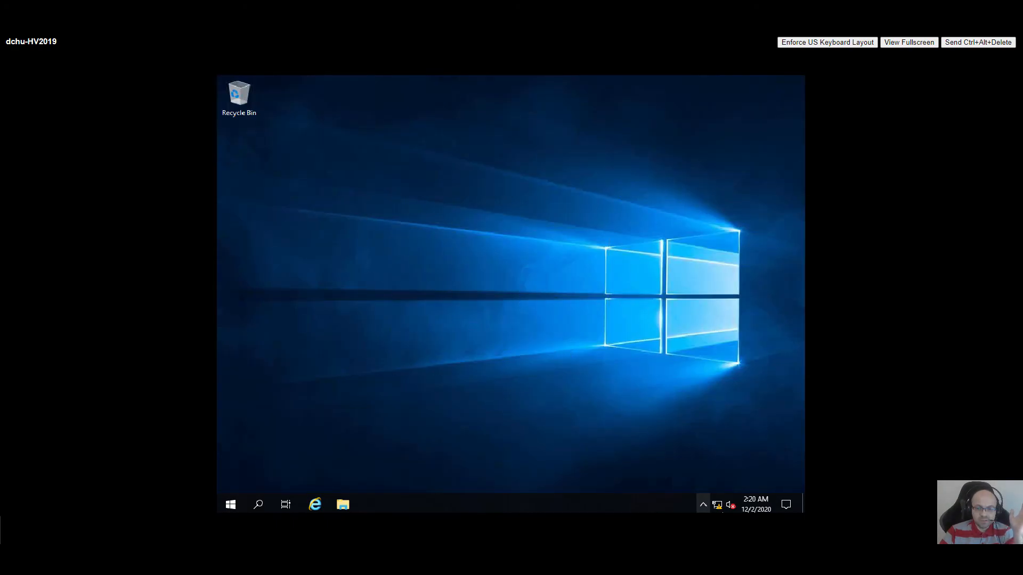
Examine the guest's network status and the Ethernet connection's properties in the Network & Internet settings.
left_click(717, 506)
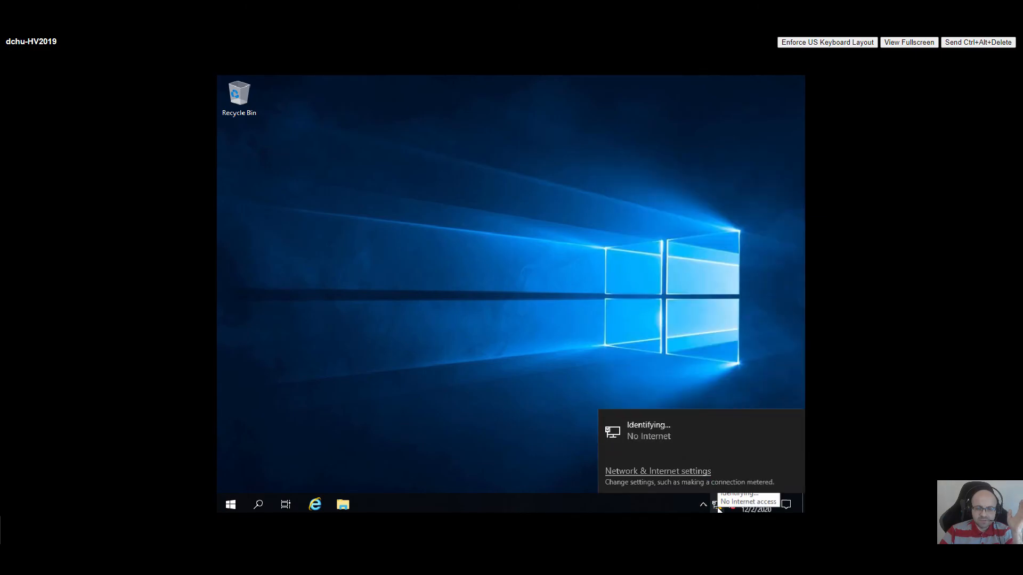
left_click(587, 310)
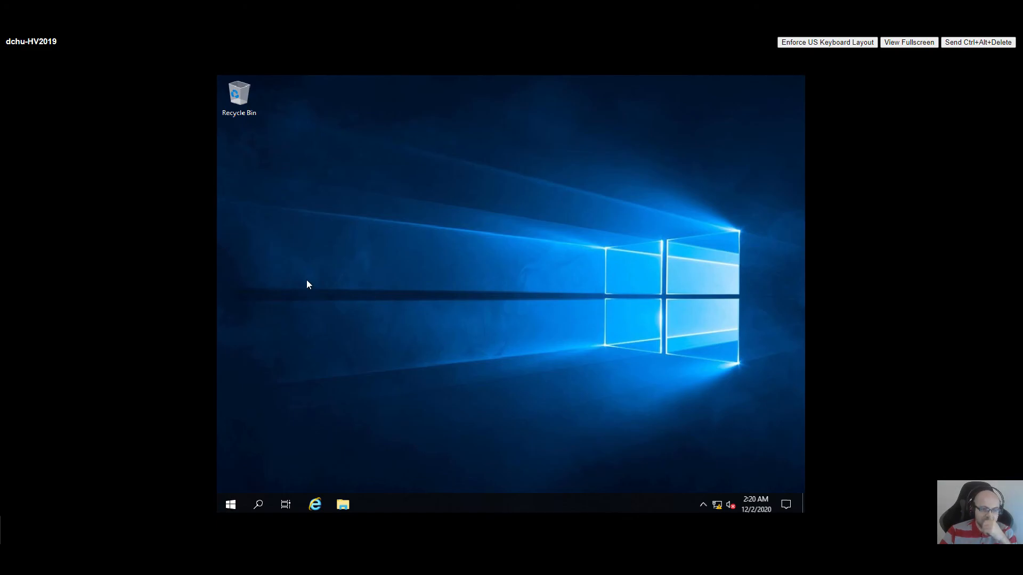
right_click(717, 505)
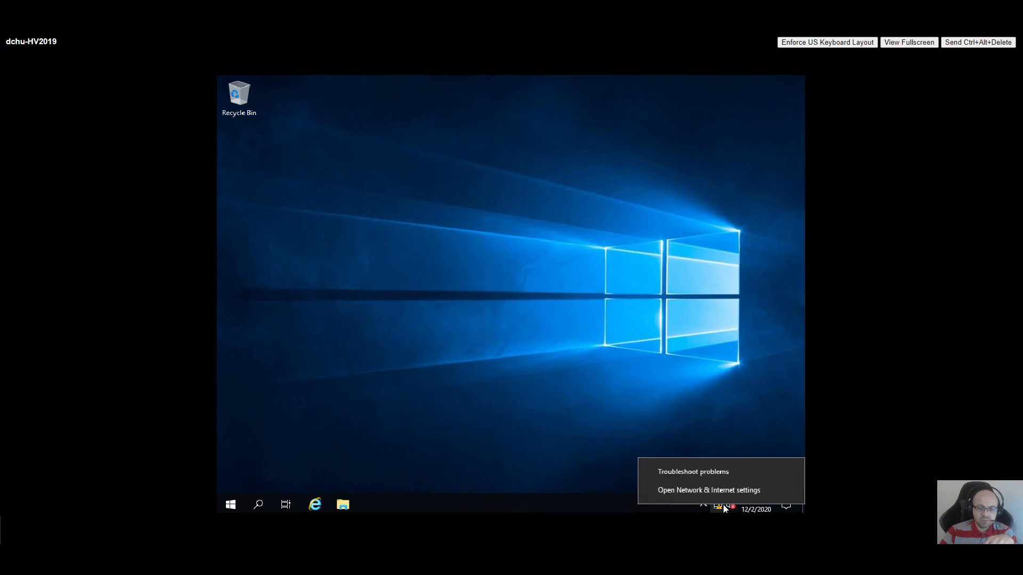
left_click(702, 491)
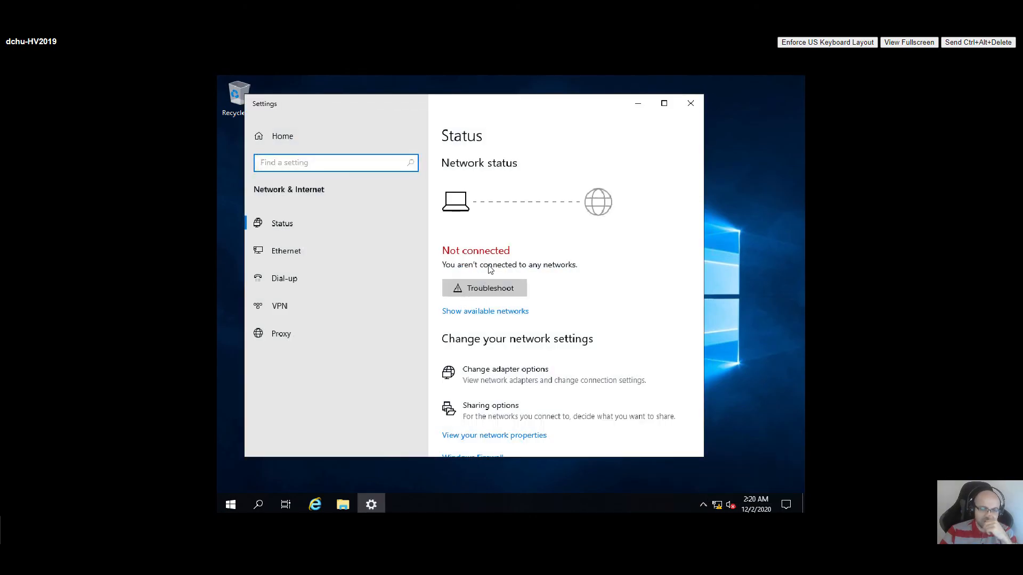
left_click(283, 253)
left_click(488, 205)
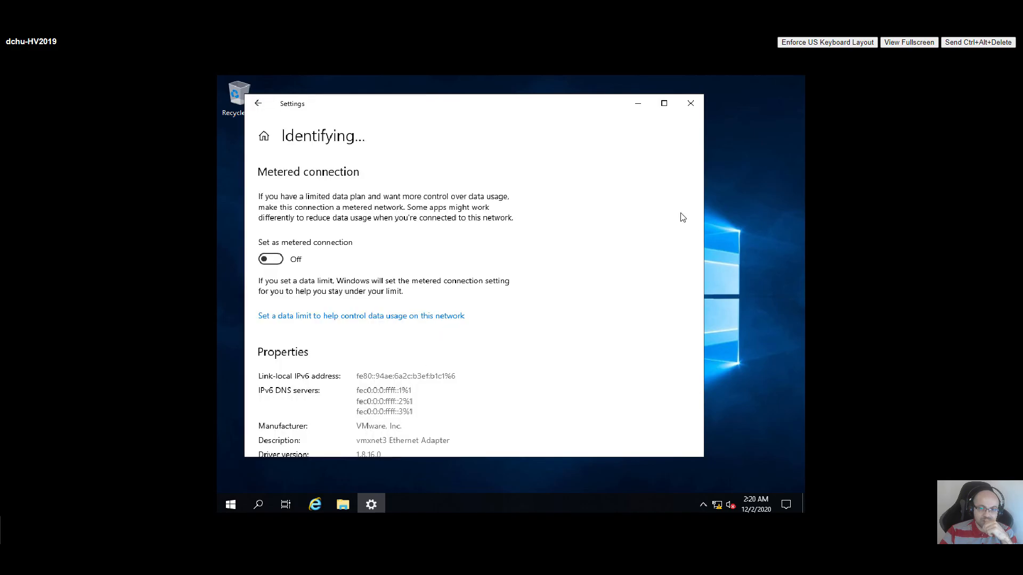
scroll(578, 345, "down", 3)
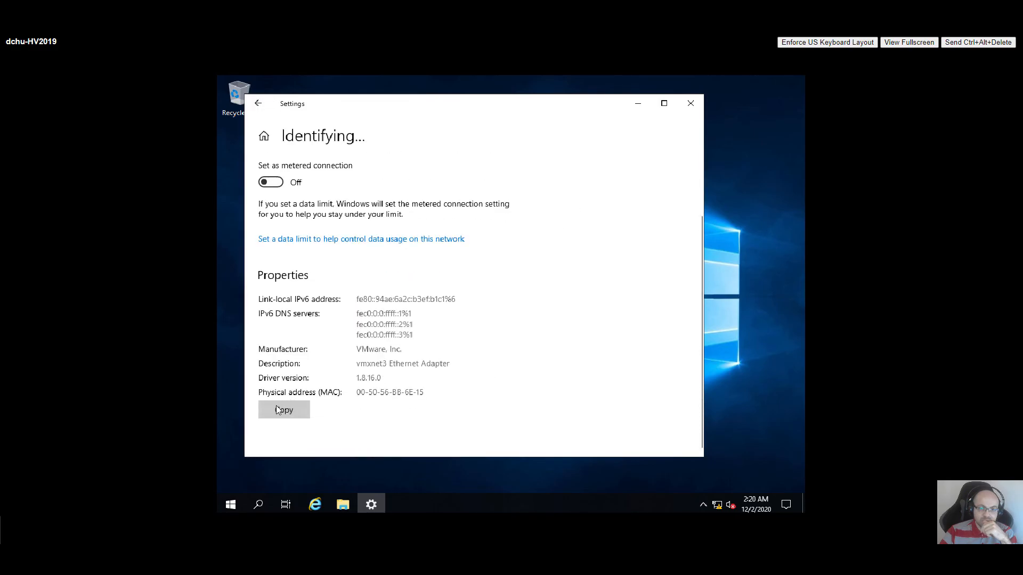
scroll(401, 261, "up", 3)
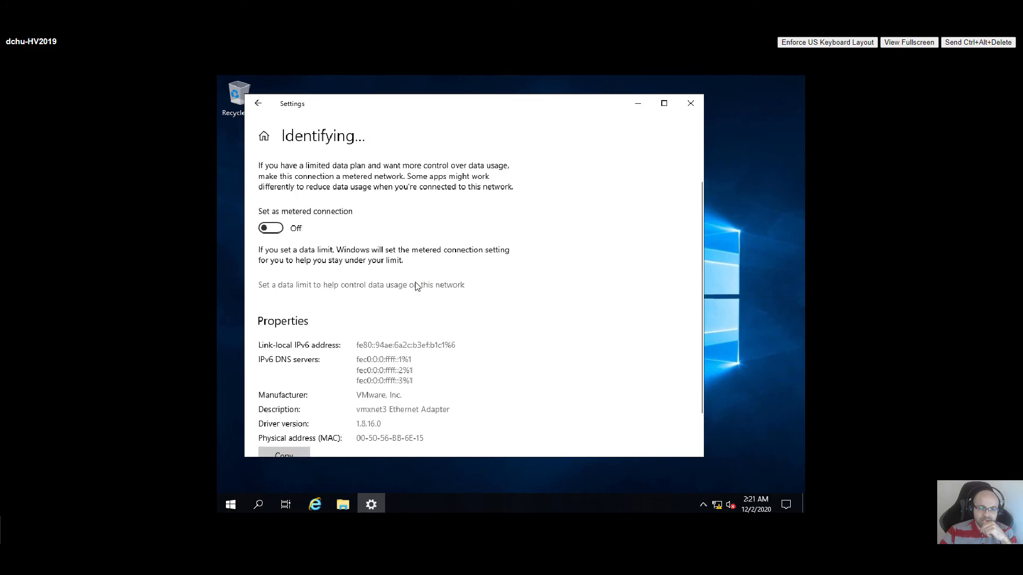
left_click(258, 103)
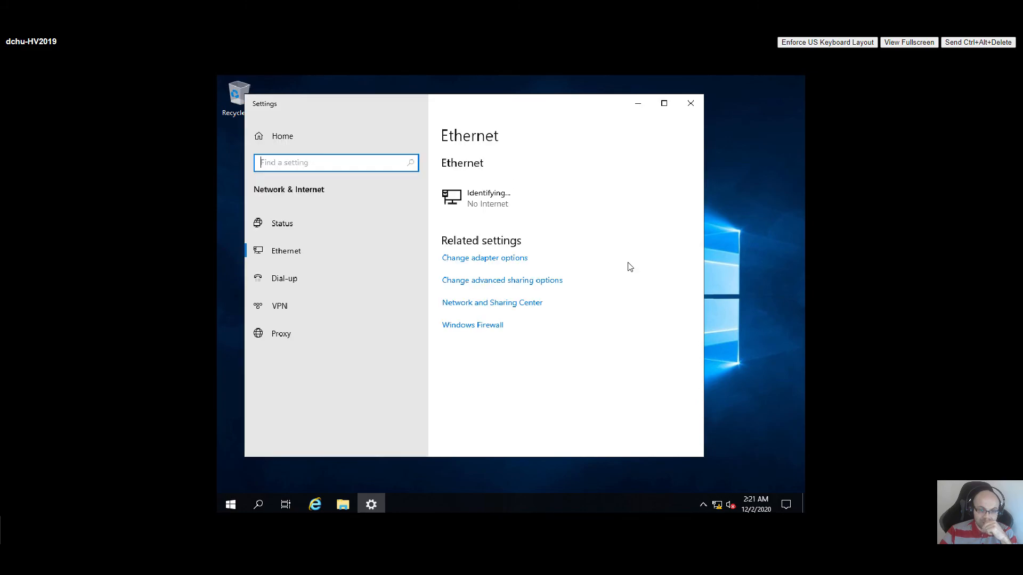
Examine the TCP/IPv4 properties of the Ethernet0 adapter and close the network windows without saving changes.
left_click(491, 261)
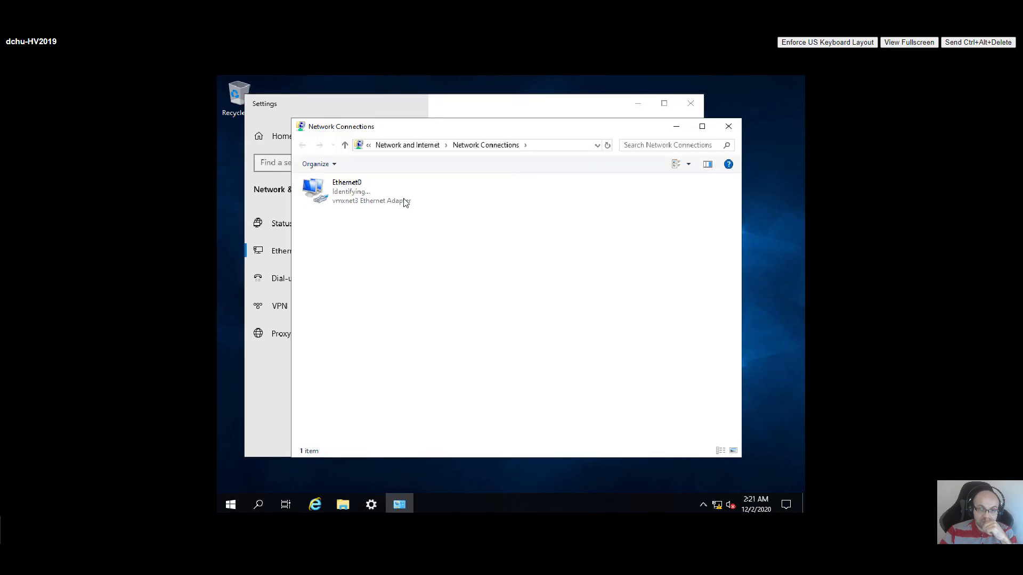
left_click(351, 199)
right_click(350, 200)
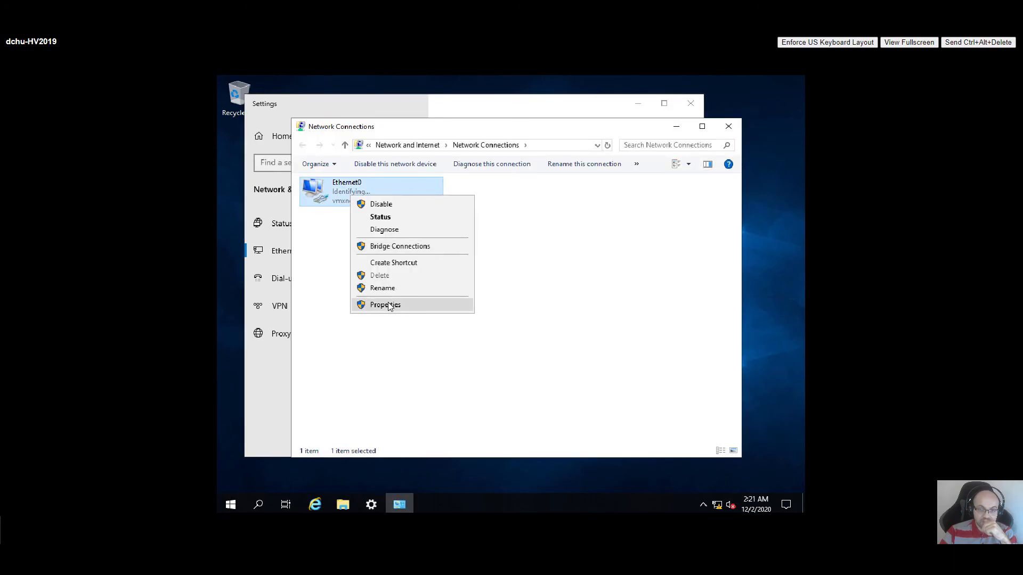
left_click(389, 304)
double_click(394, 296)
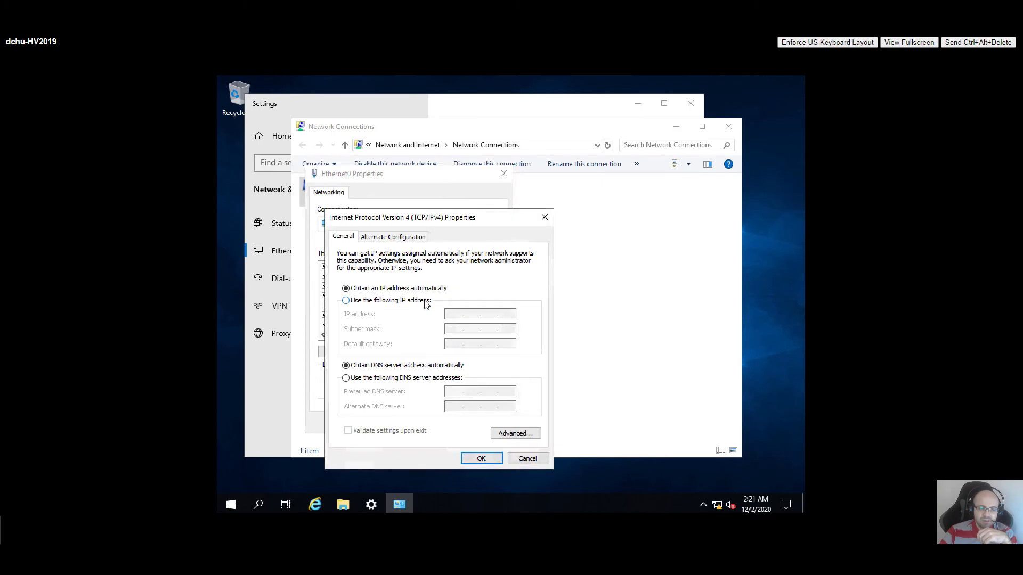
left_click(347, 300)
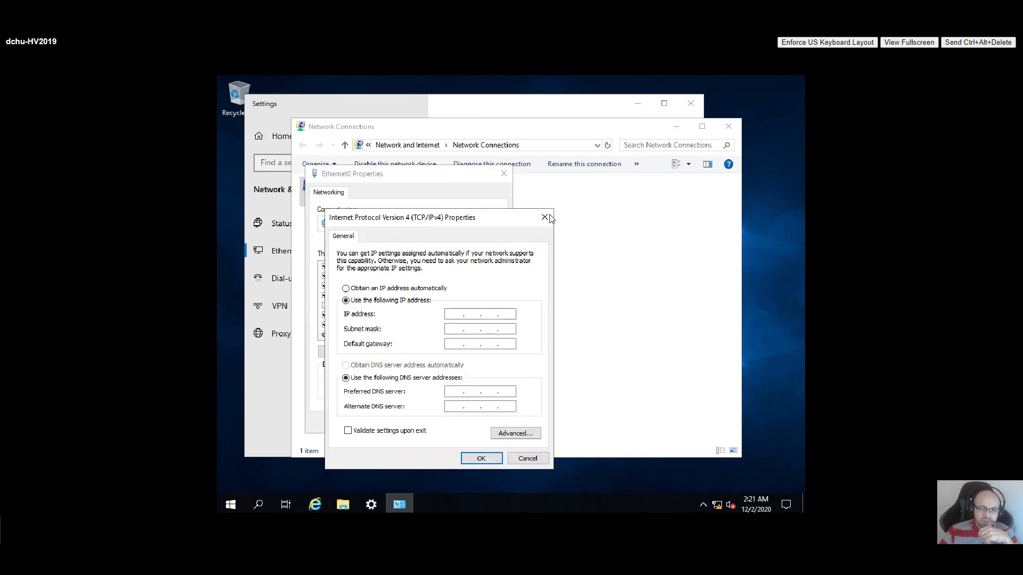
left_click(544, 218)
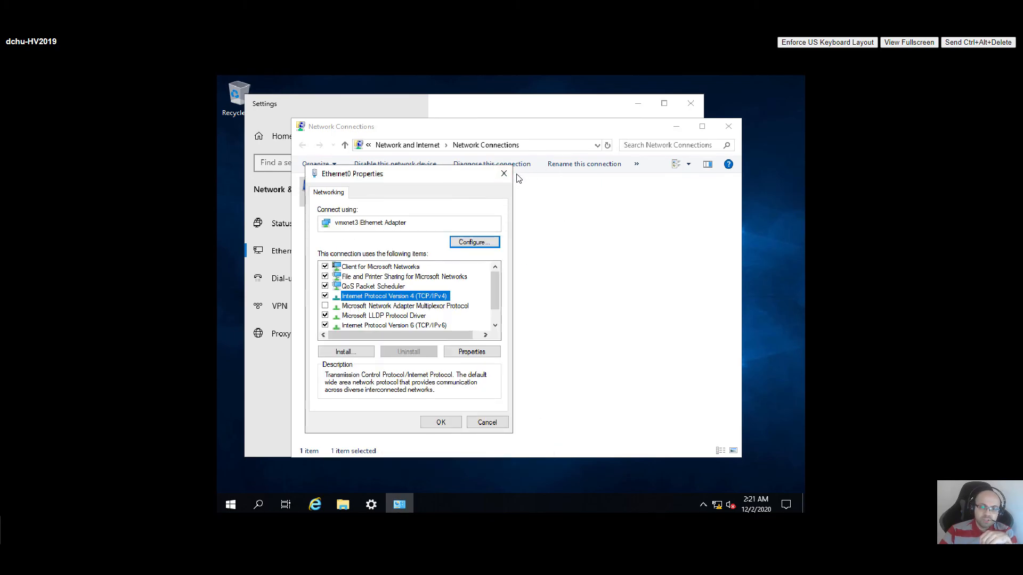
key("Escape")
left_click(728, 126)
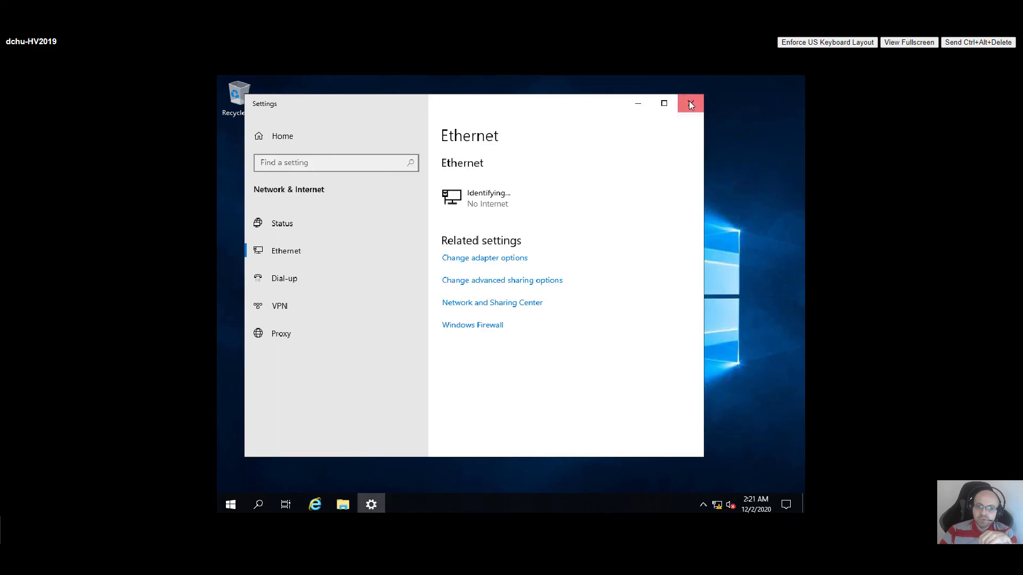
left_click(690, 104)
left_click_drag(224, 128, 660, 385)
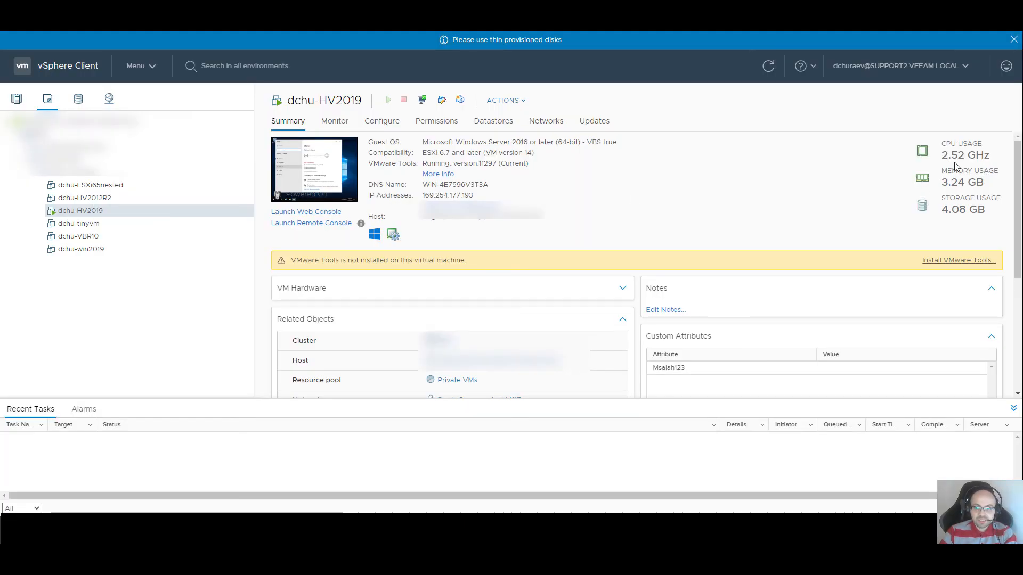
Check the memory and CPU usage of dchu-HV2019 in the vSphere Client and return to its web console.
left_click_drag(935, 189, 992, 188)
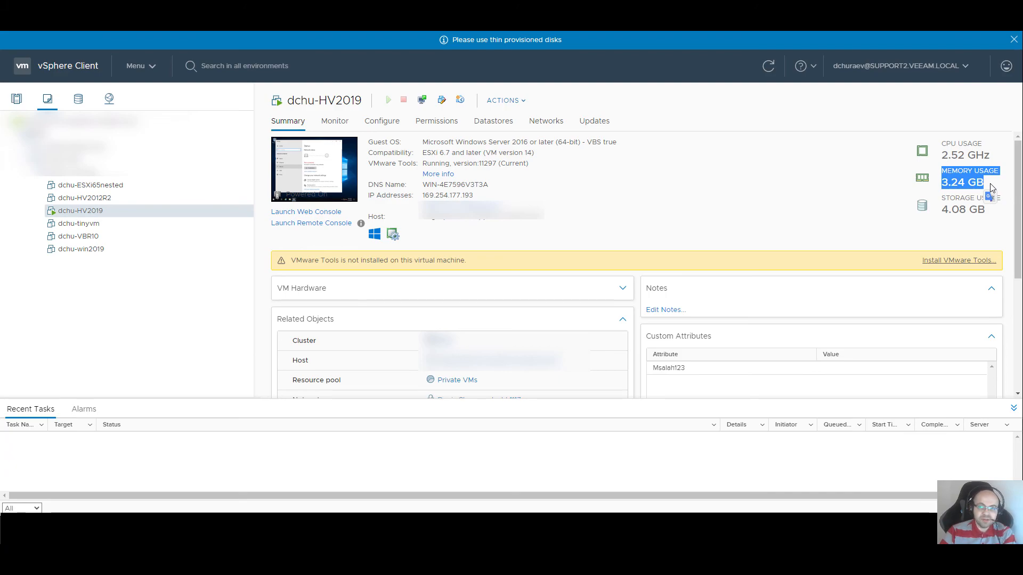
double_click(953, 155)
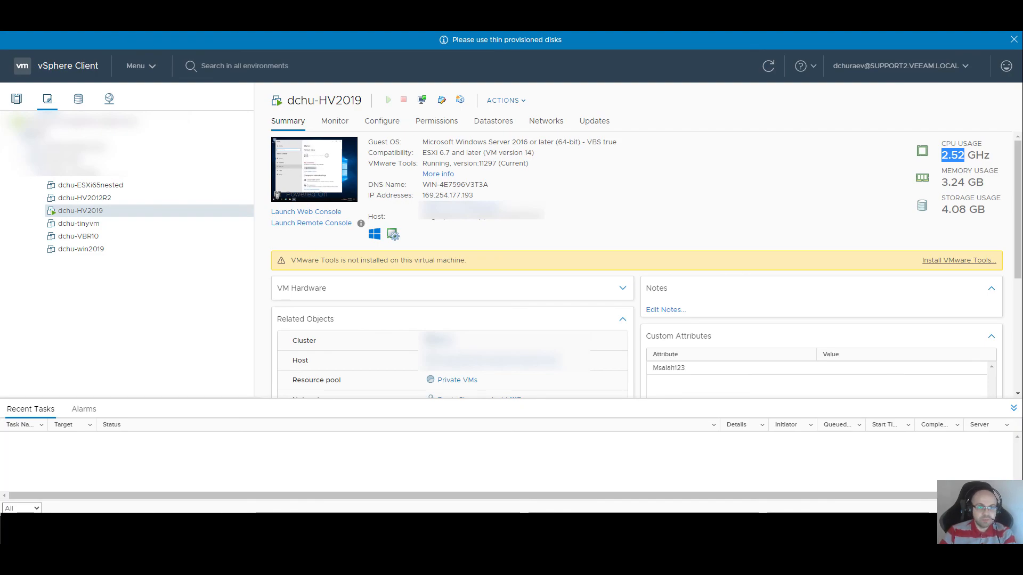
left_click(314, 169)
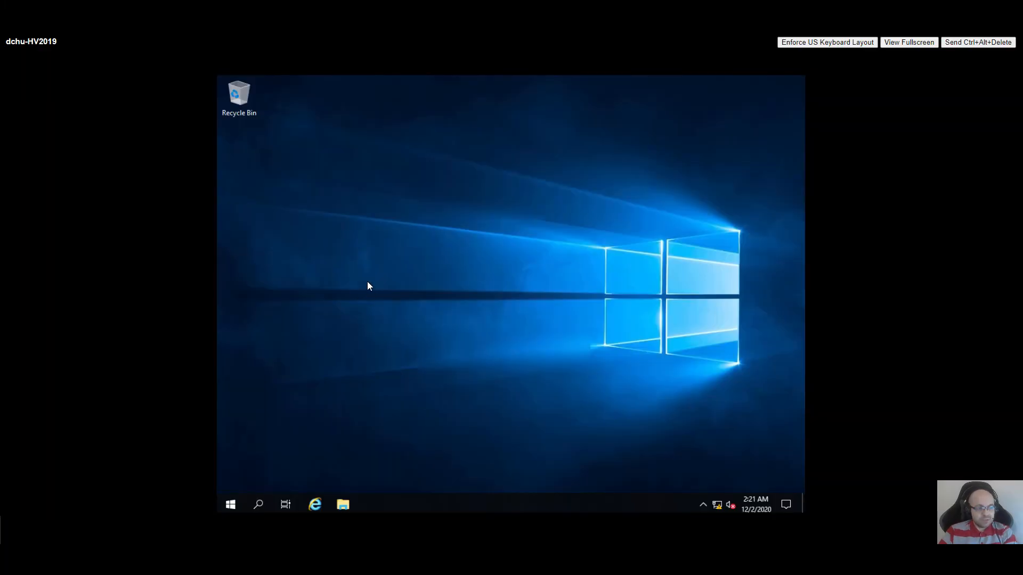